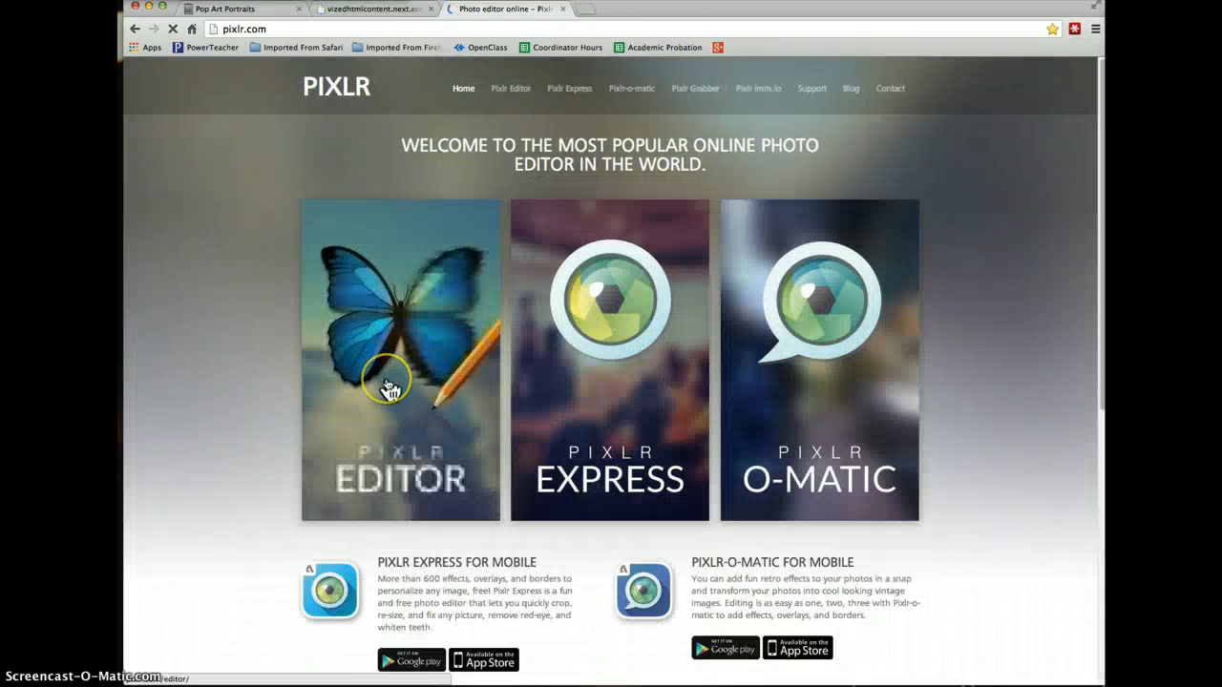
Open Pixlr Editor from the Pixlr home page, checking the Pop Art Portrait Lesson PDF before returning to the editor
left_click(389, 389)
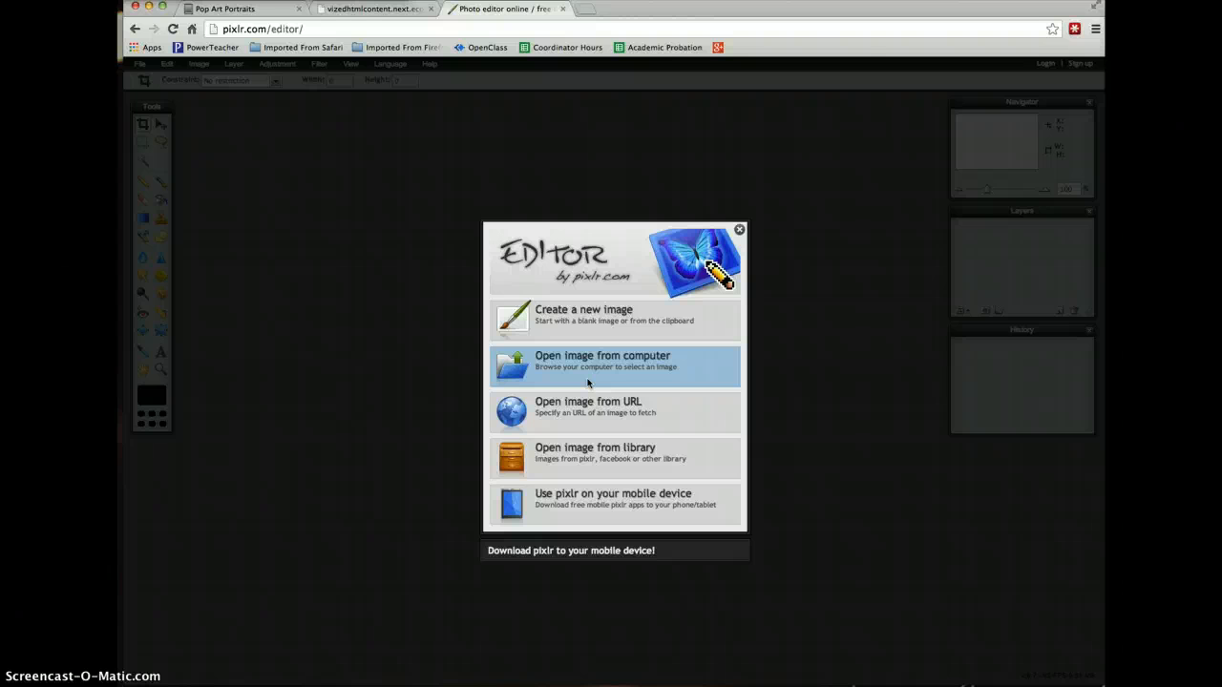
left_click(352, 9)
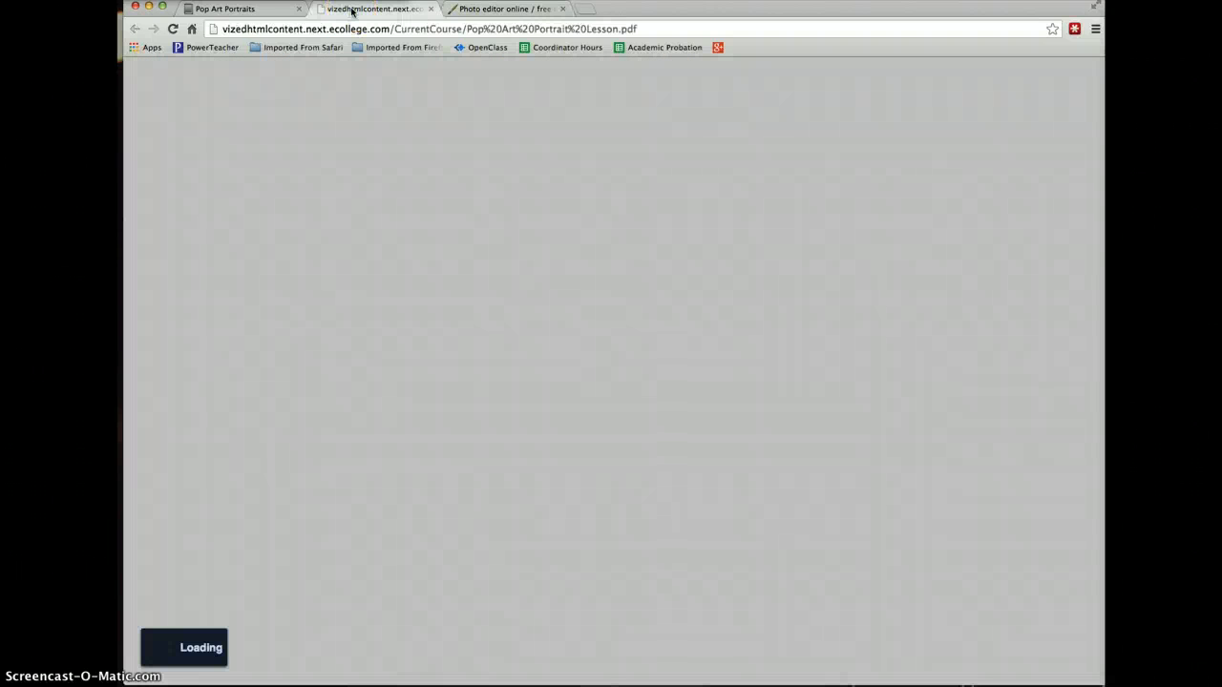
left_click(492, 8)
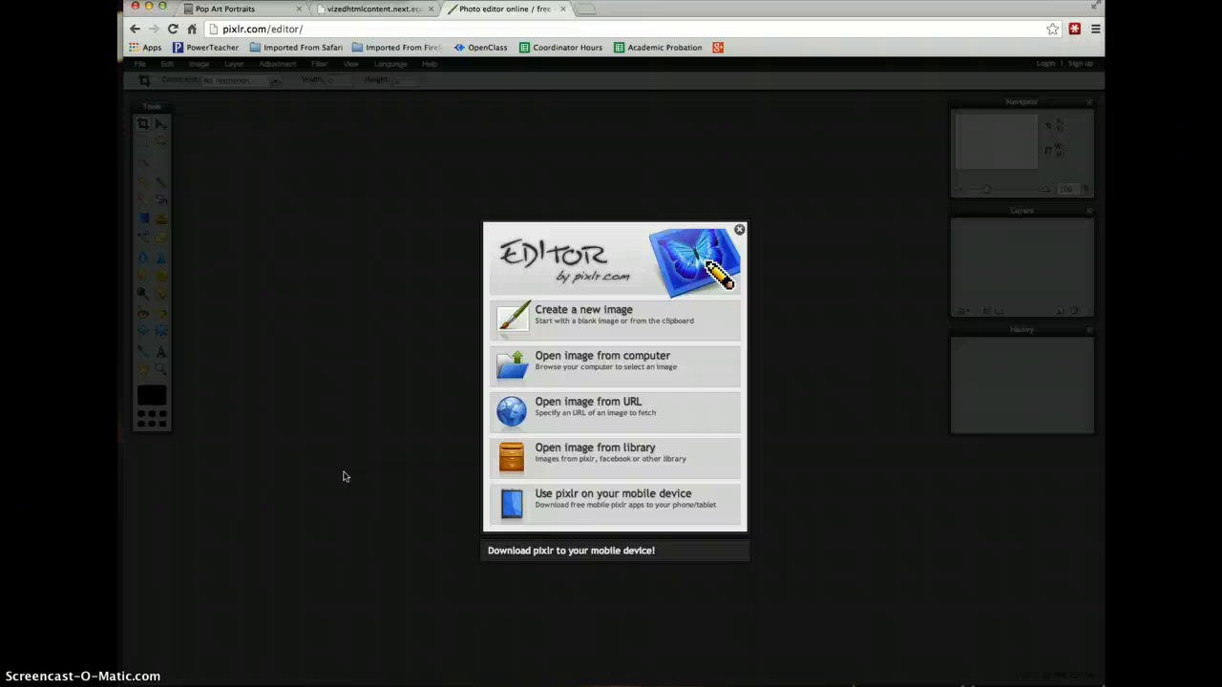
Open the image IMG_2562.JPG from the concert folder inside My Pictures in Documents
left_click(571, 374)
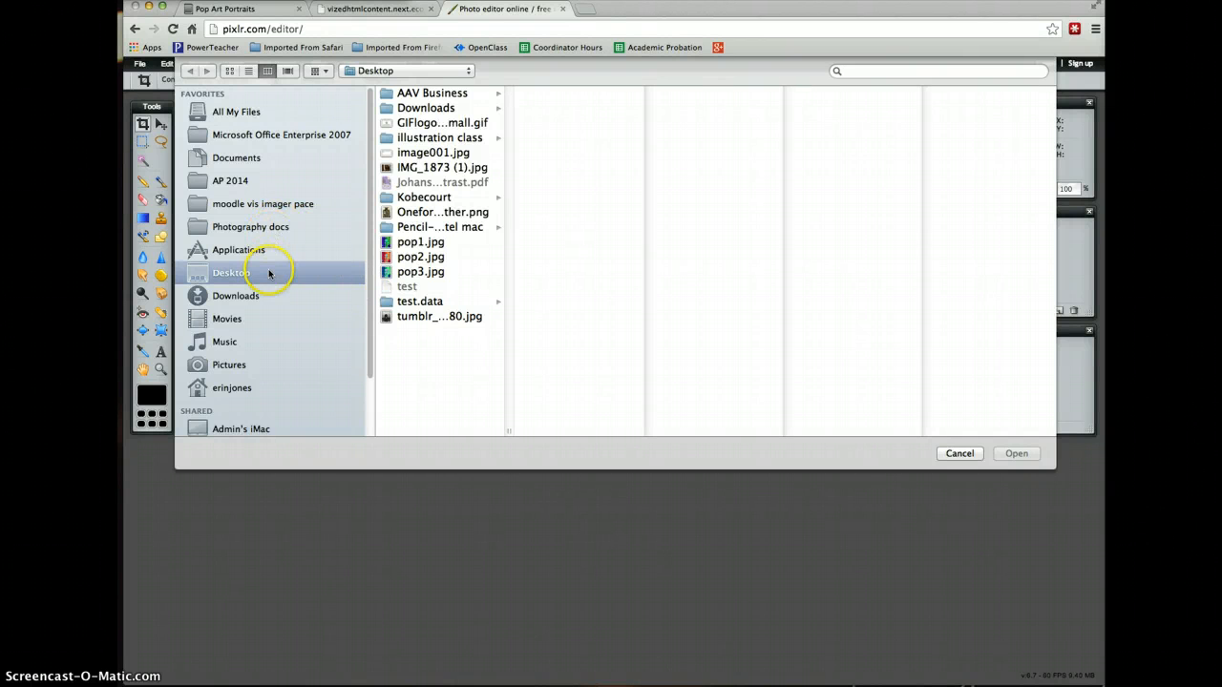
left_click(273, 159)
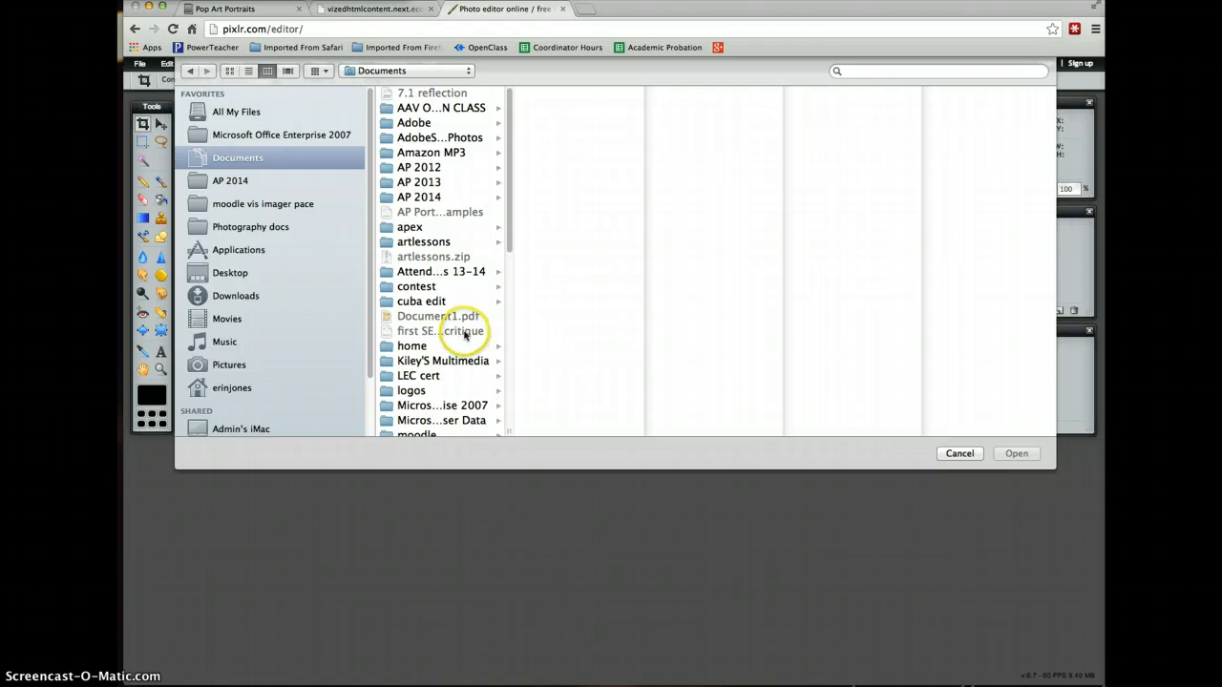
scroll(464, 340, "down", 5)
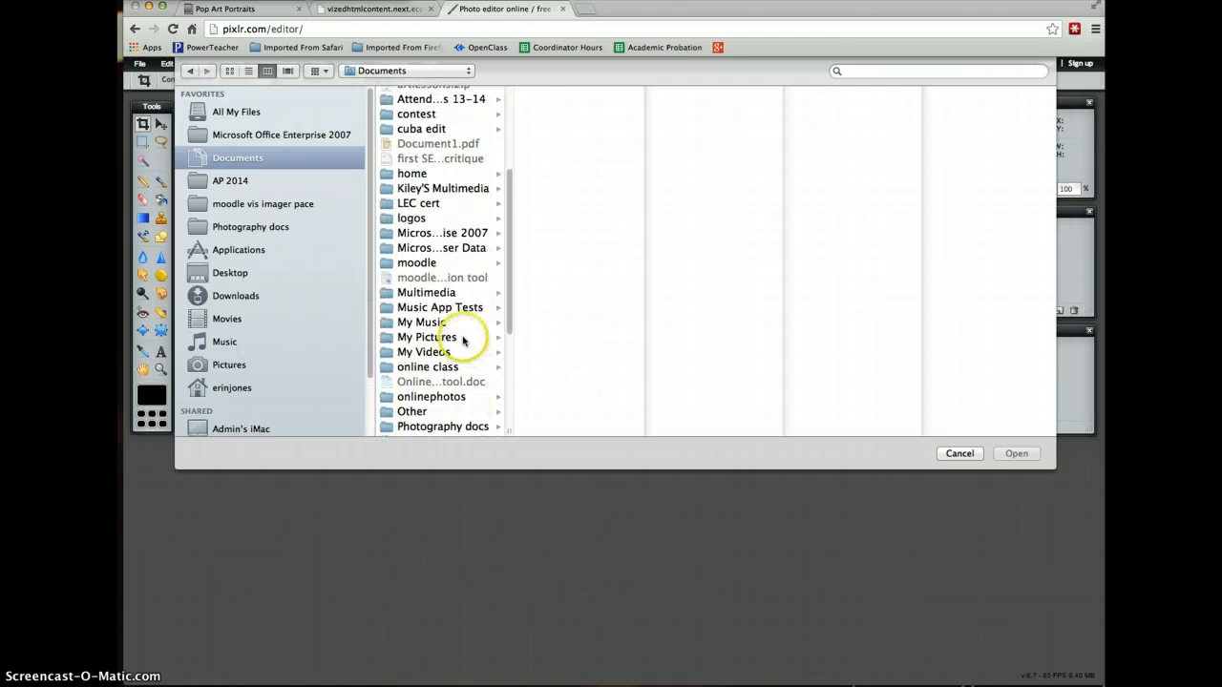
left_click(463, 339)
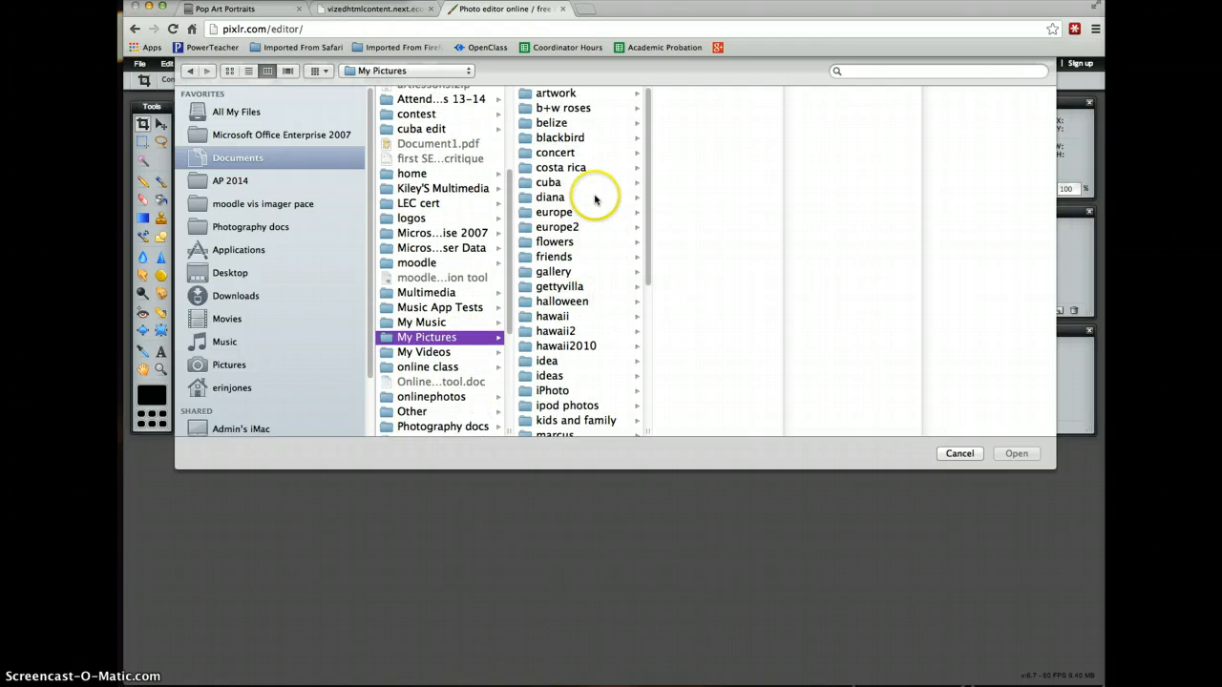
left_click(589, 156)
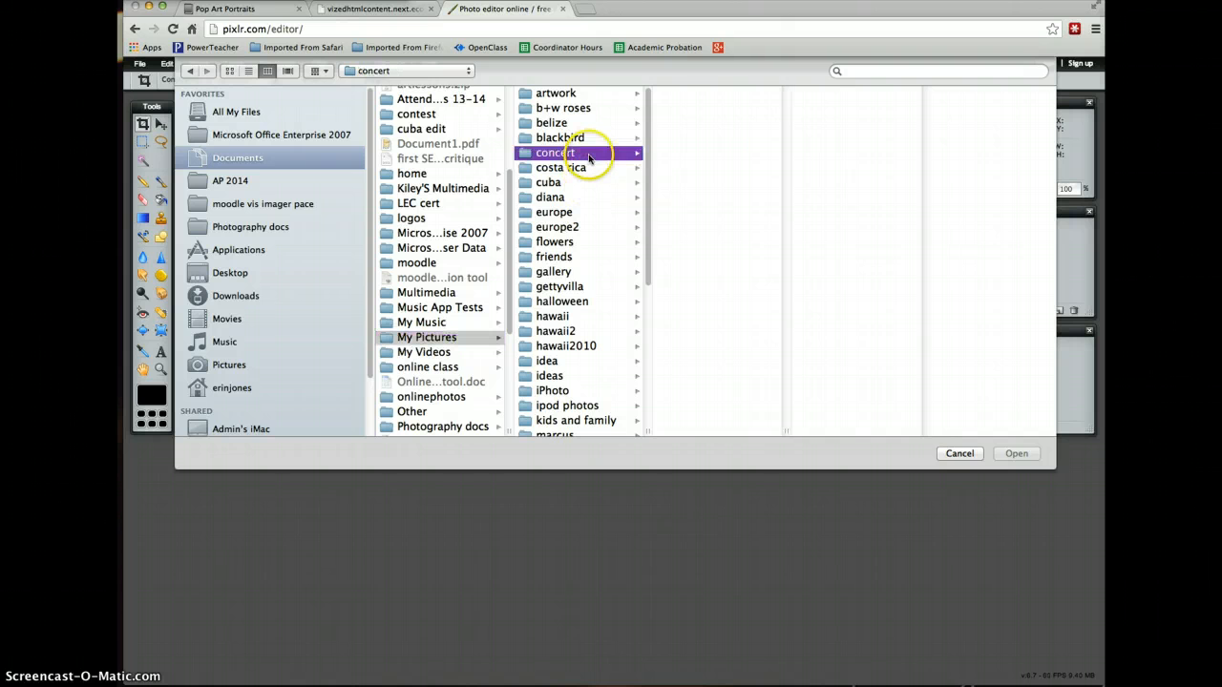
left_click(702, 184)
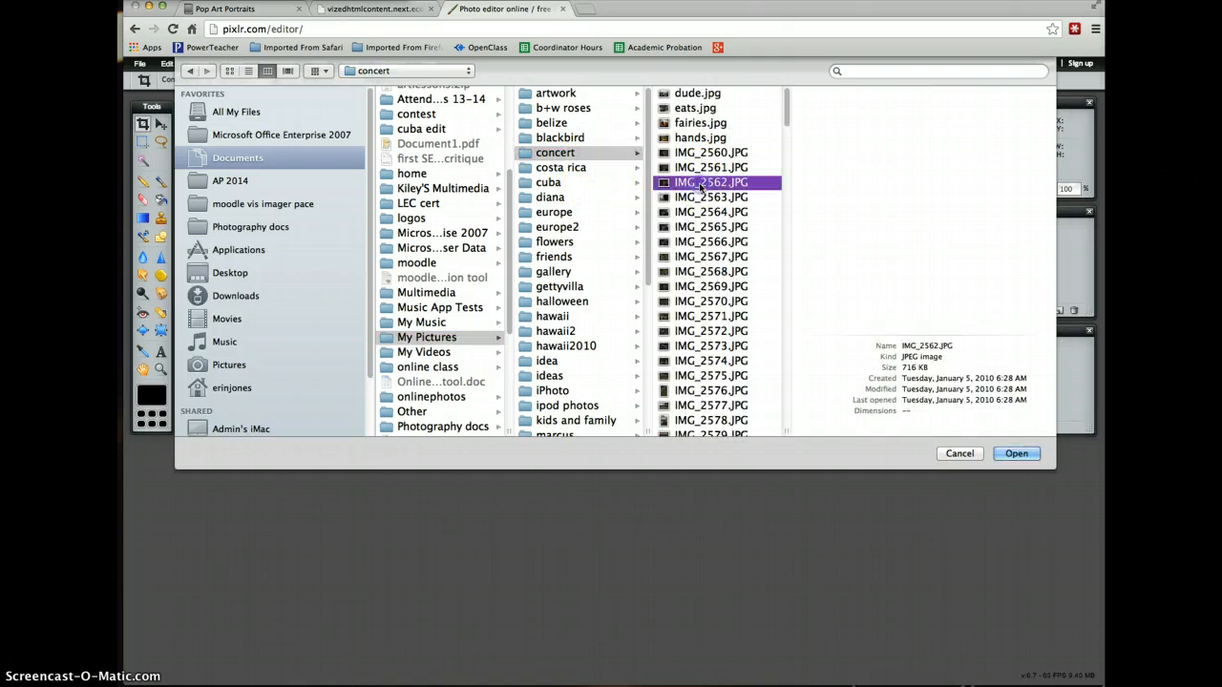
left_click(1035, 464)
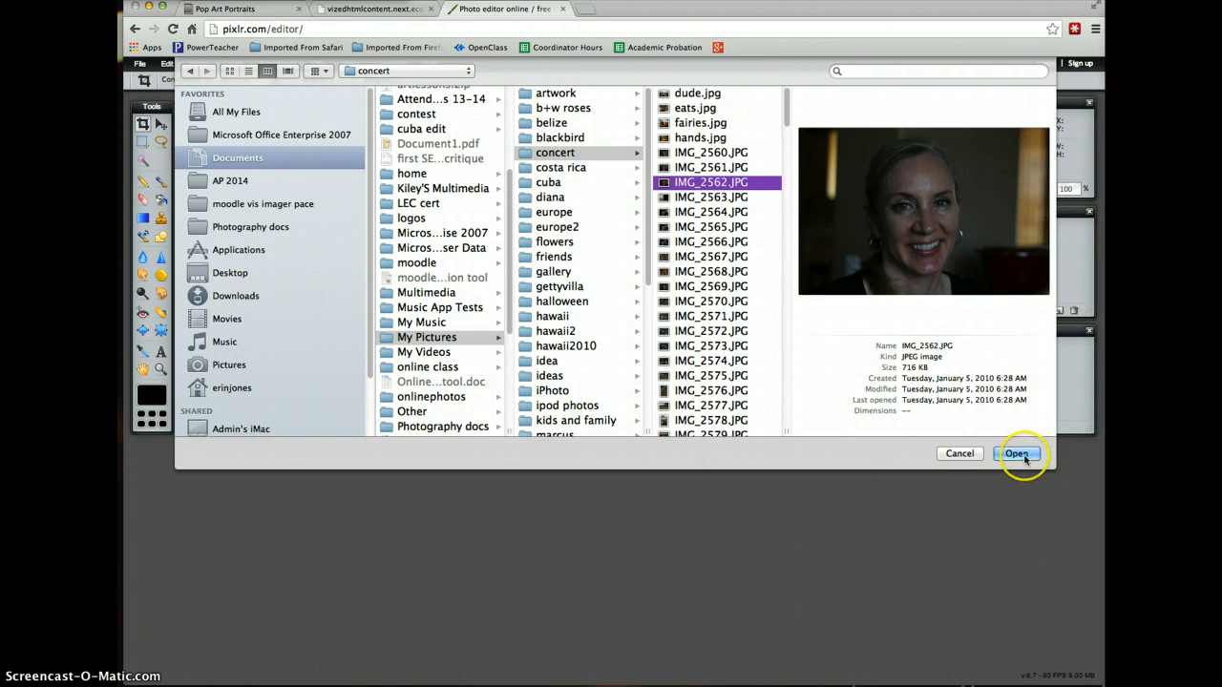
left_click(1025, 461)
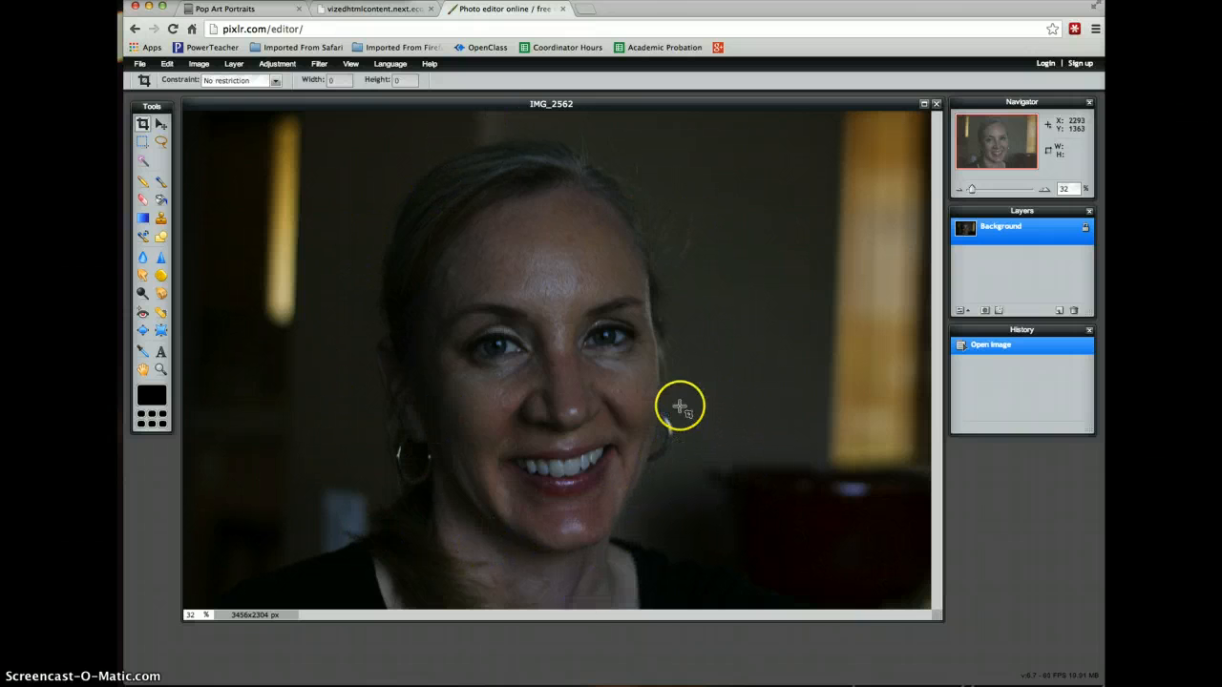
Desaturate the portrait photo and set its brightness to 14 and contrast to 34
left_click(277, 63)
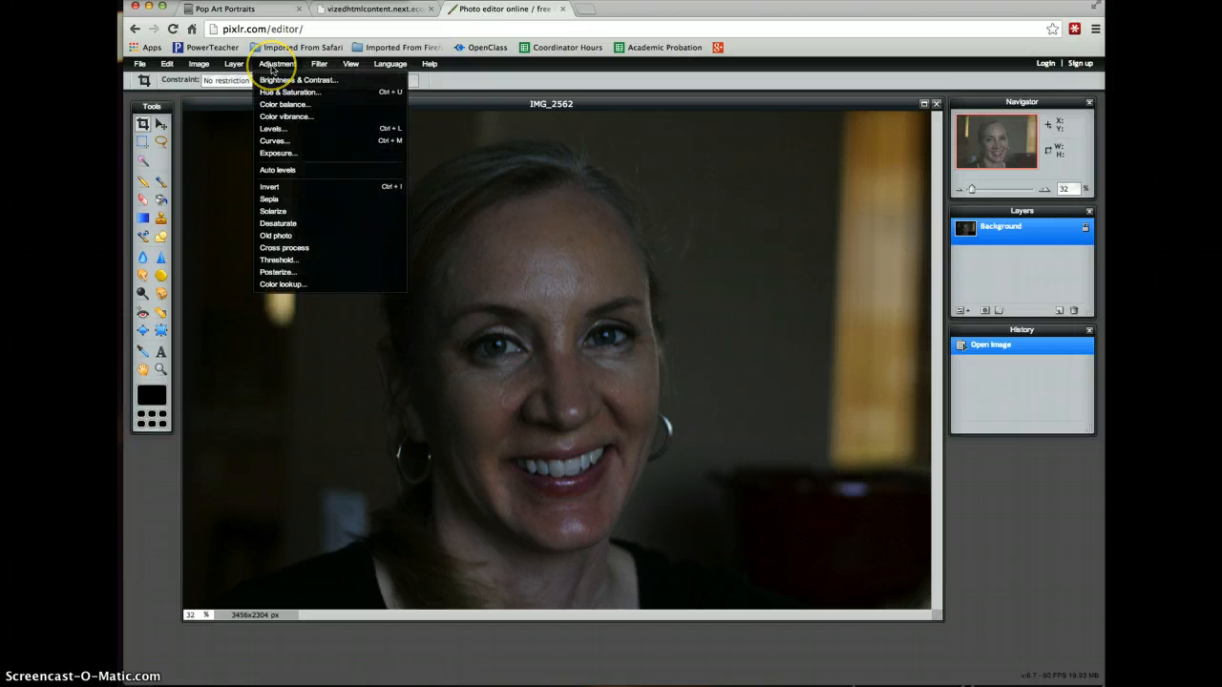
left_click(300, 223)
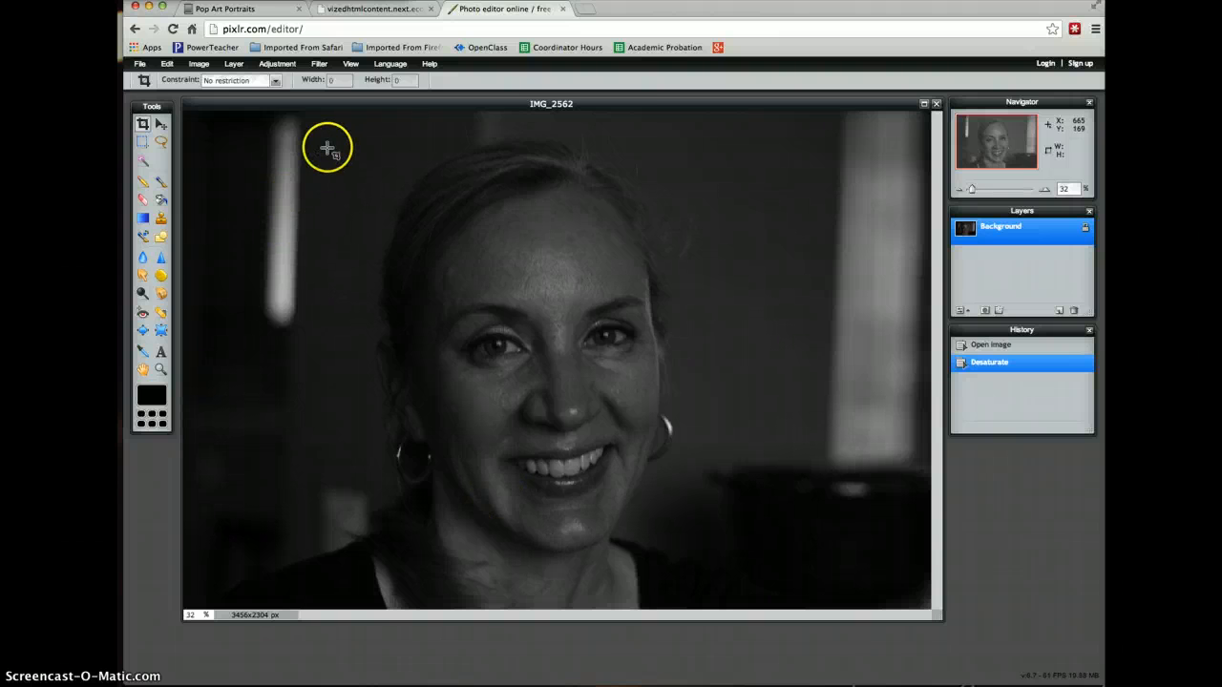
left_click(275, 64)
left_click(286, 82)
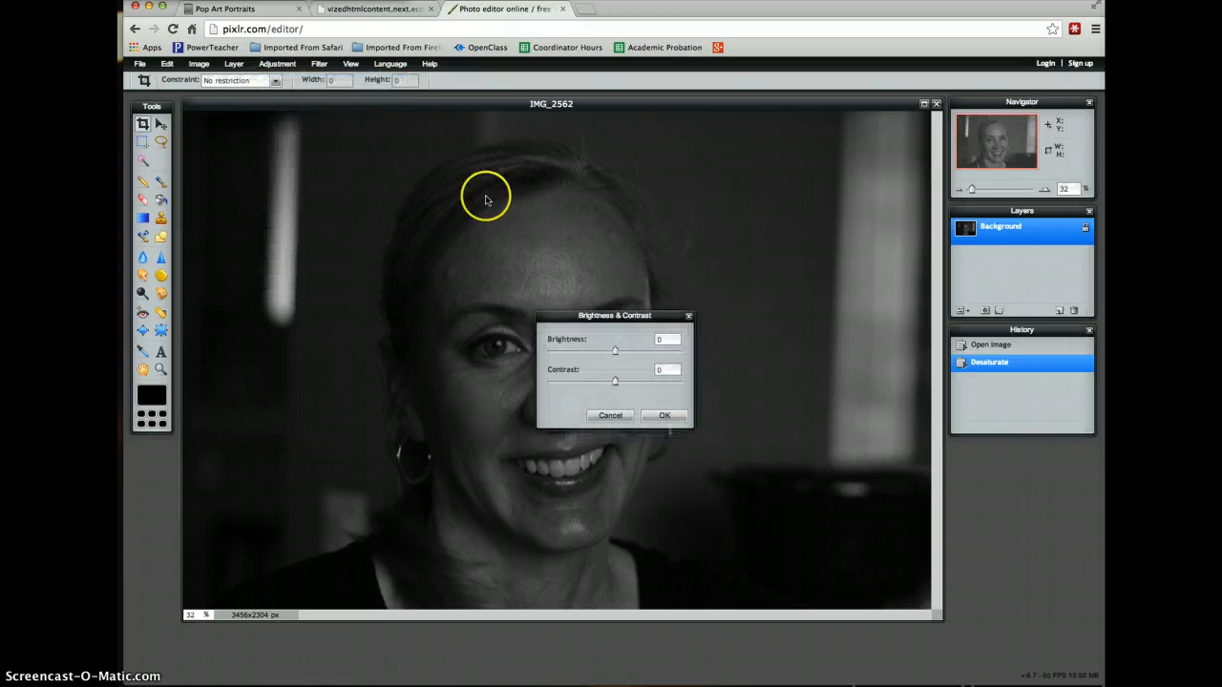
left_click_drag(618, 315, 696, 244)
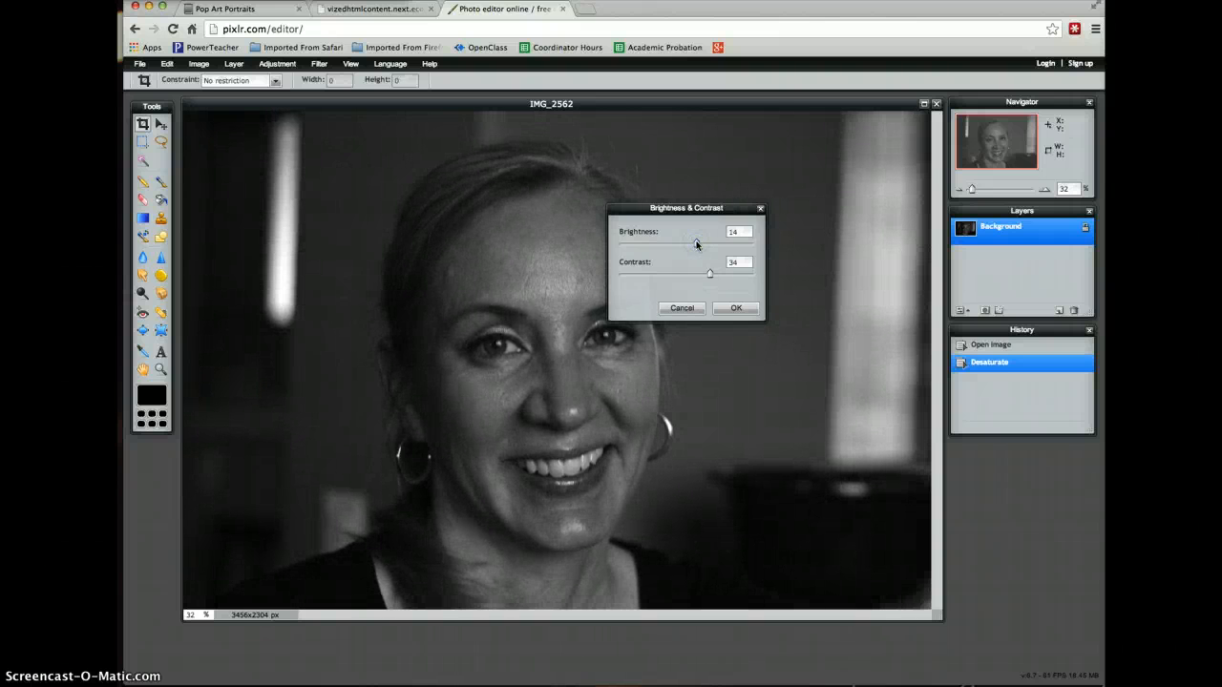
left_click(731, 309)
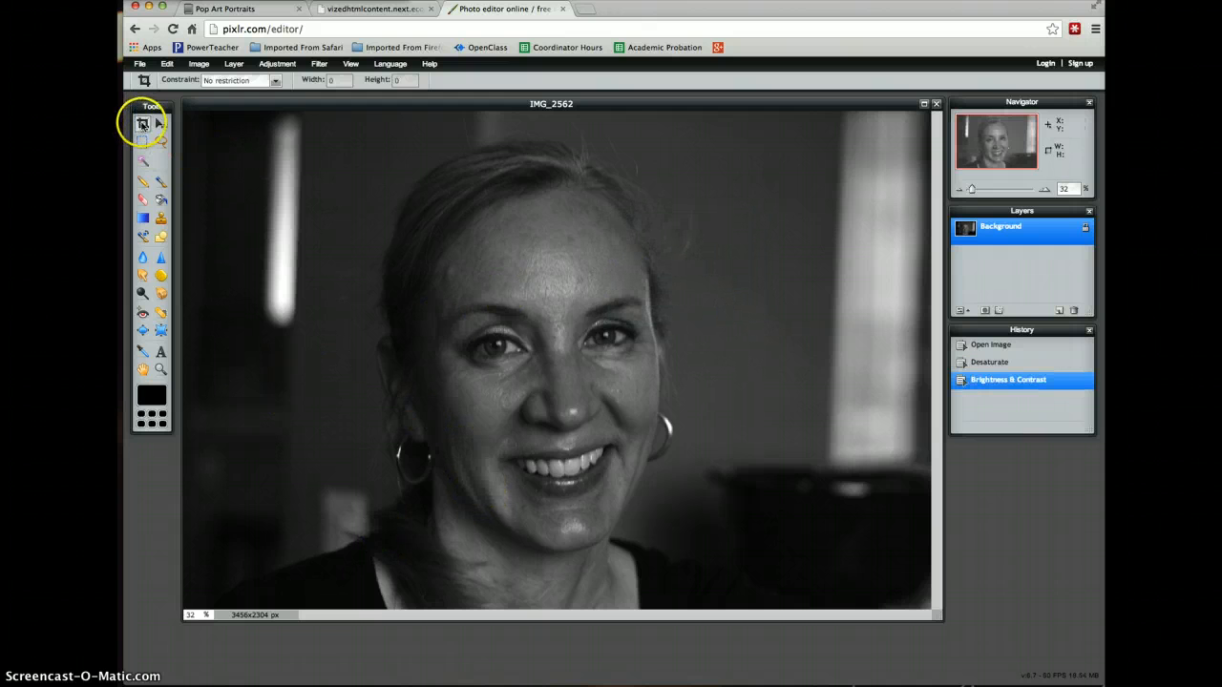
Crop the photo around the head and shoulders to about 1987 x 2275 px with no size restriction
left_click_drag(305, 119, 736, 619)
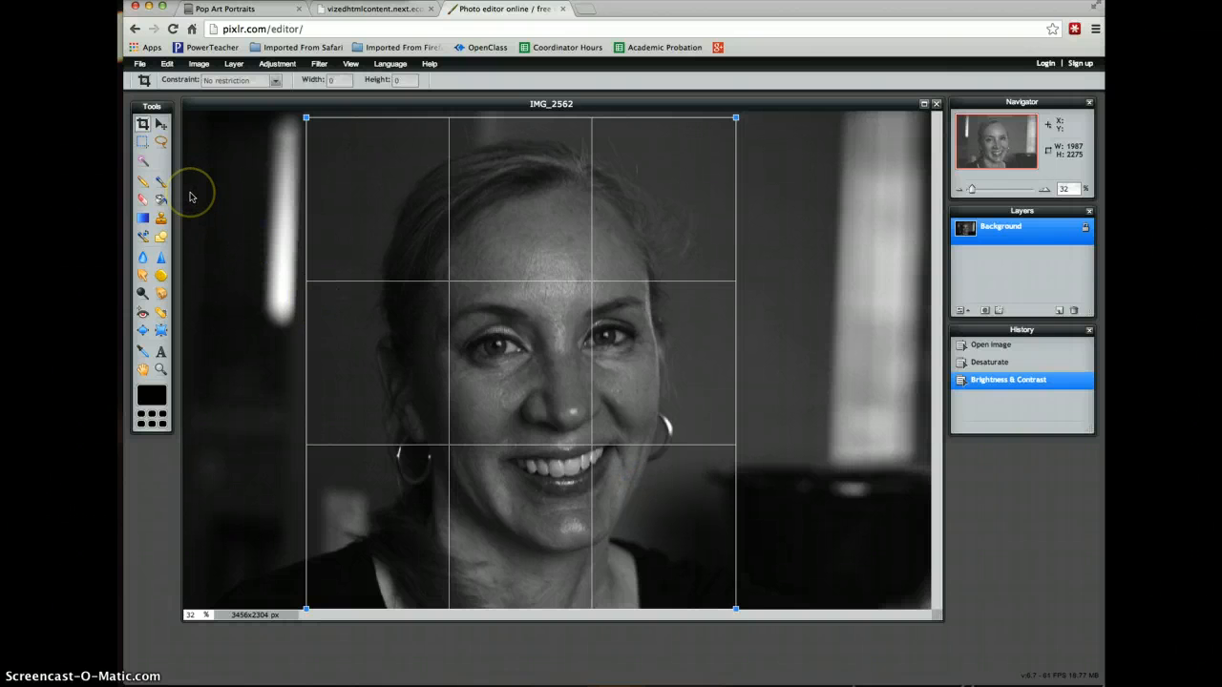
left_click(167, 63)
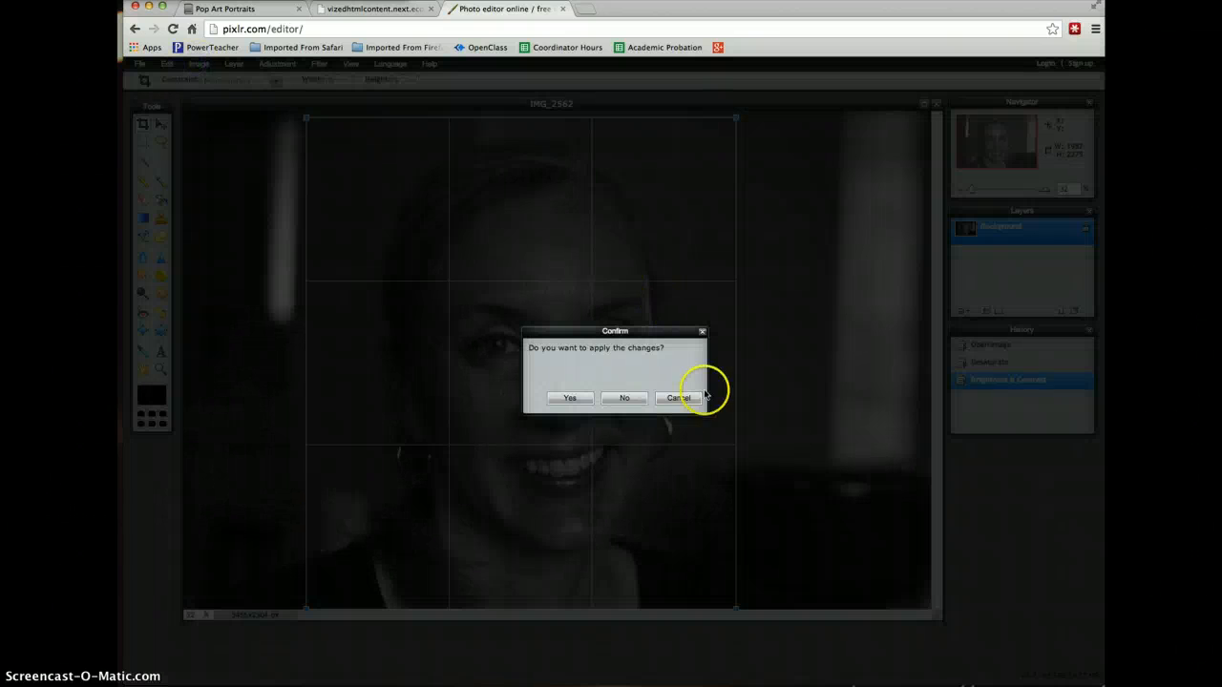
left_click(565, 398)
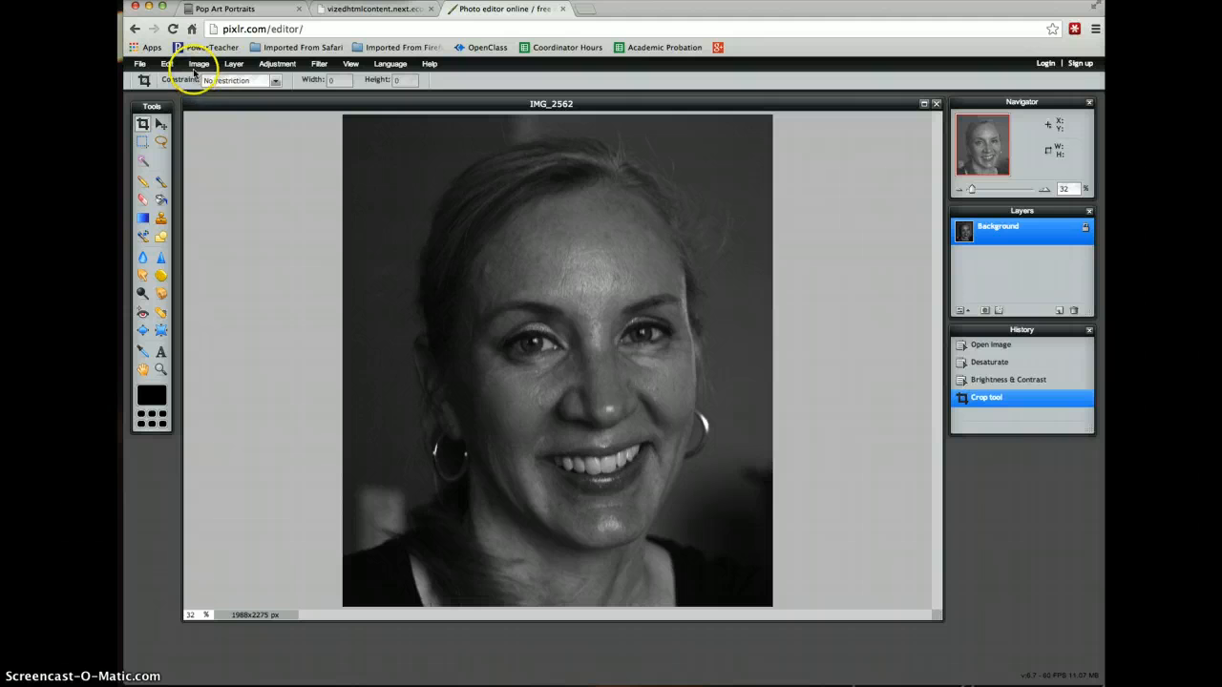
Posterize the cropped portrait with the level set to 3
left_click(273, 64)
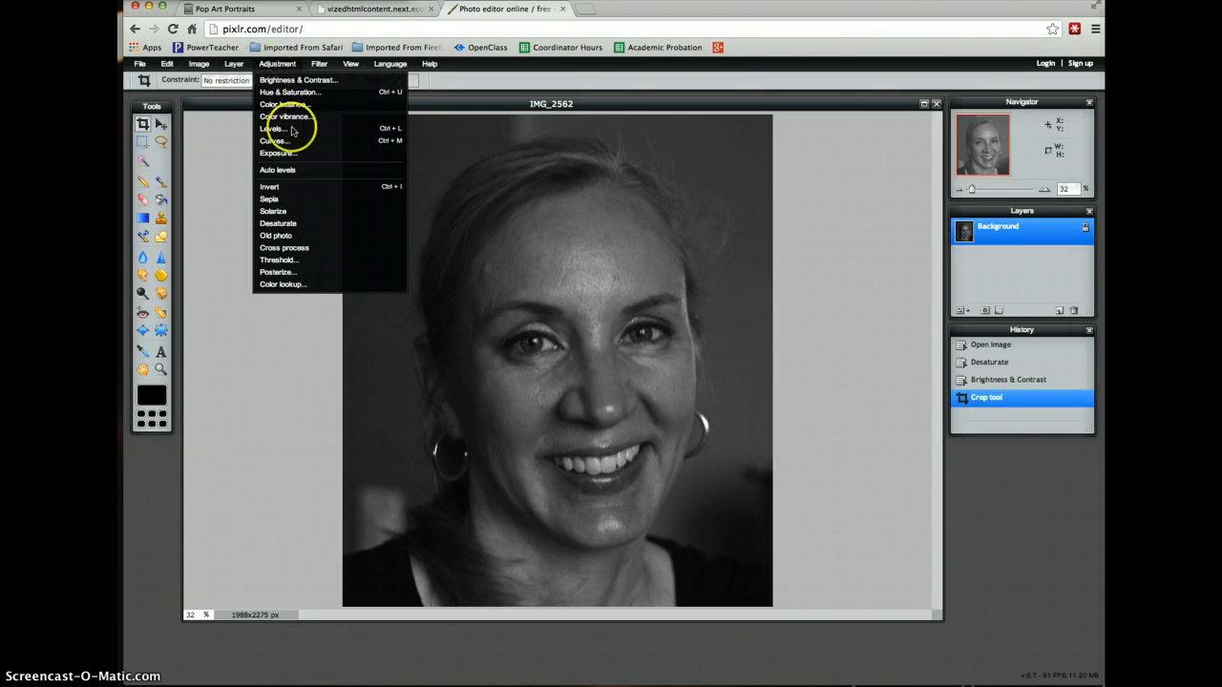
left_click(331, 275)
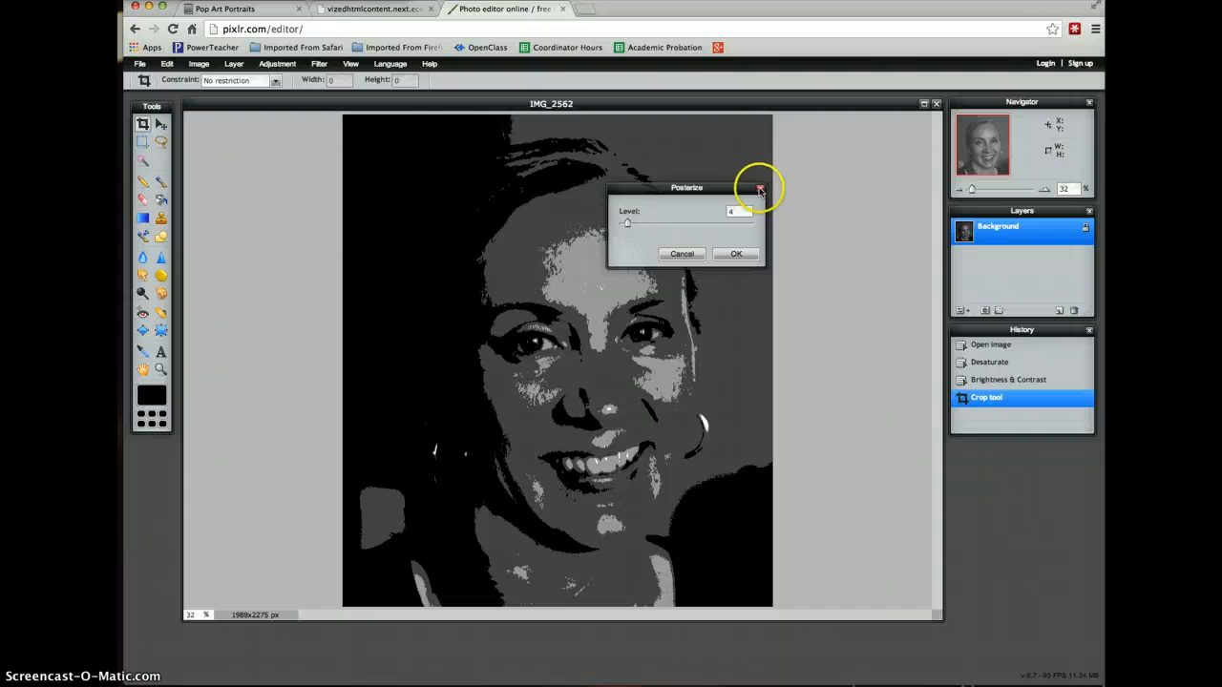
left_click(736, 211)
key("BackSpace")
type("3")
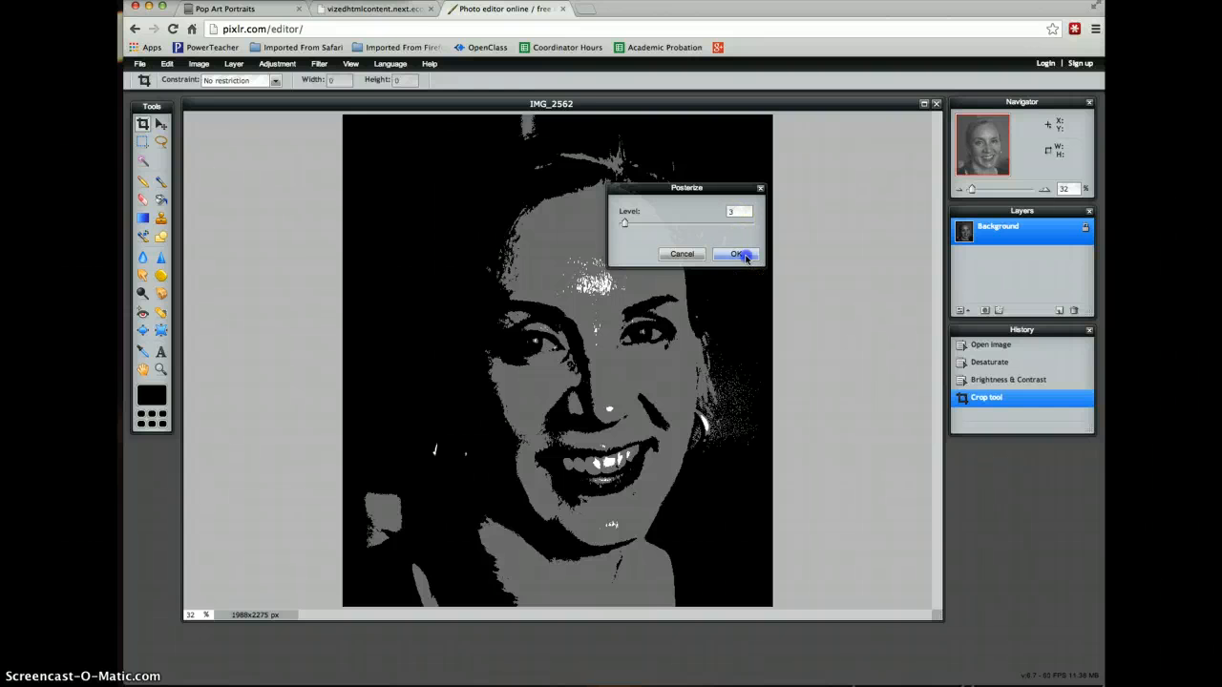
left_click(736, 254)
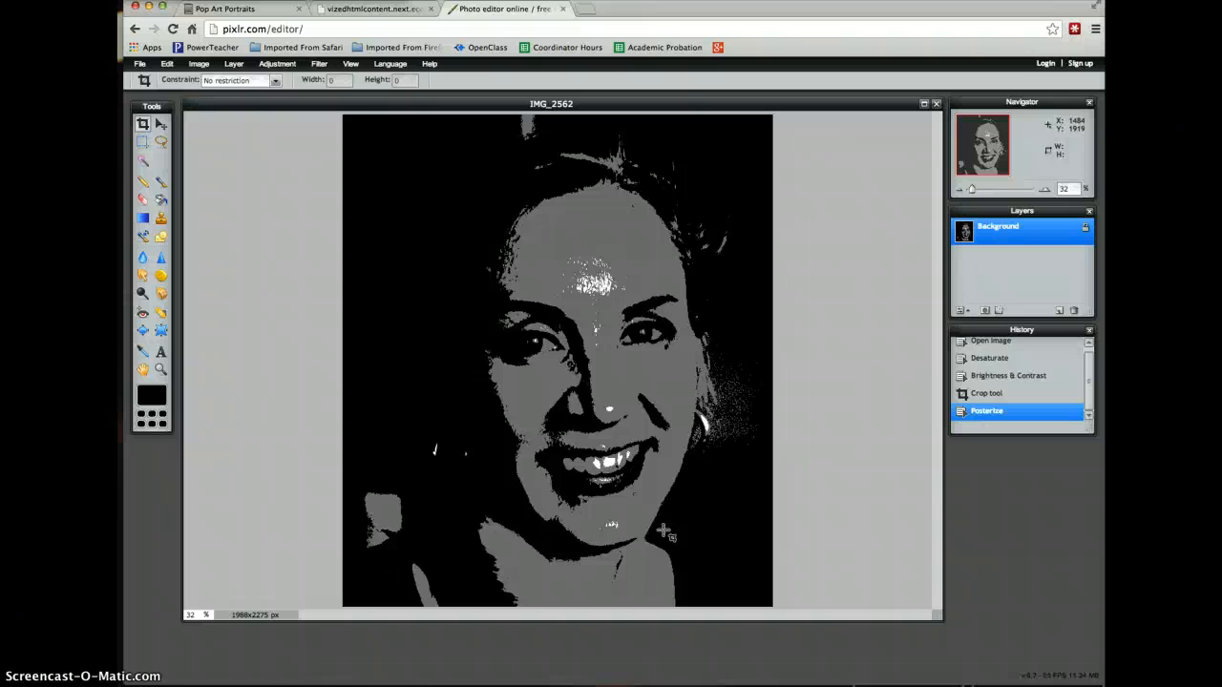
Return to the Pop Art Portrait Lesson PDF and close it
left_click(382, 7)
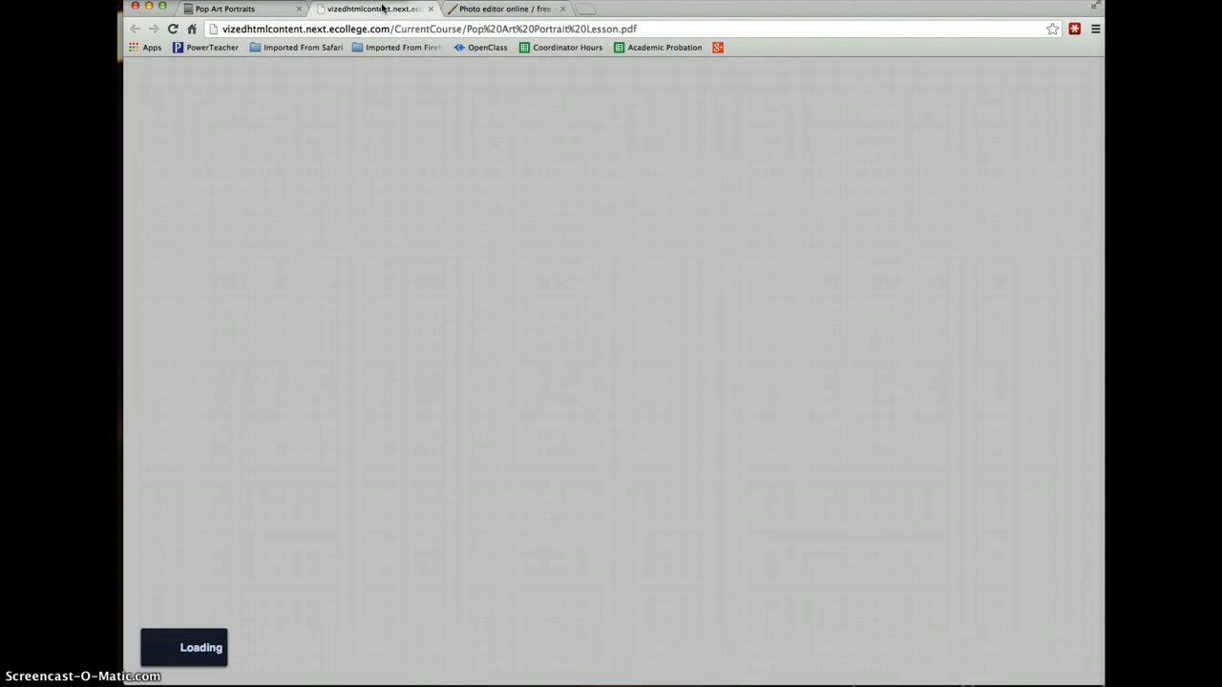
left_click(431, 8)
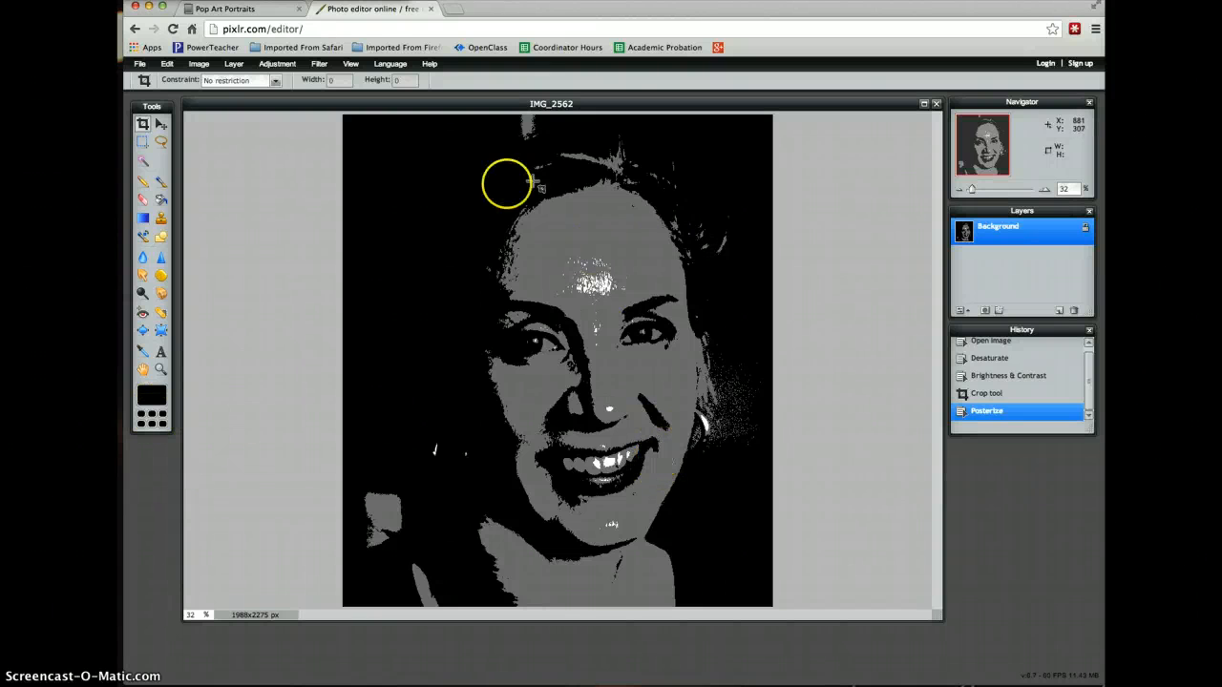
Set the main paint colour to a bright yellow with hue 69
left_click(150, 403)
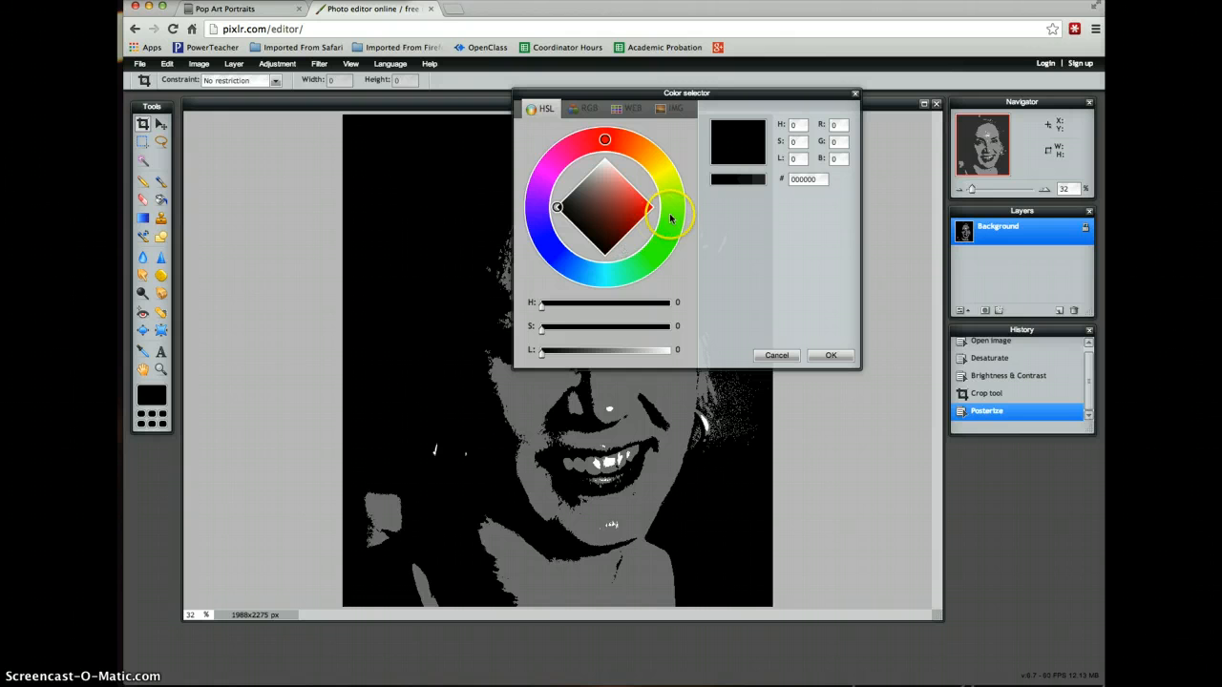
left_click(678, 184)
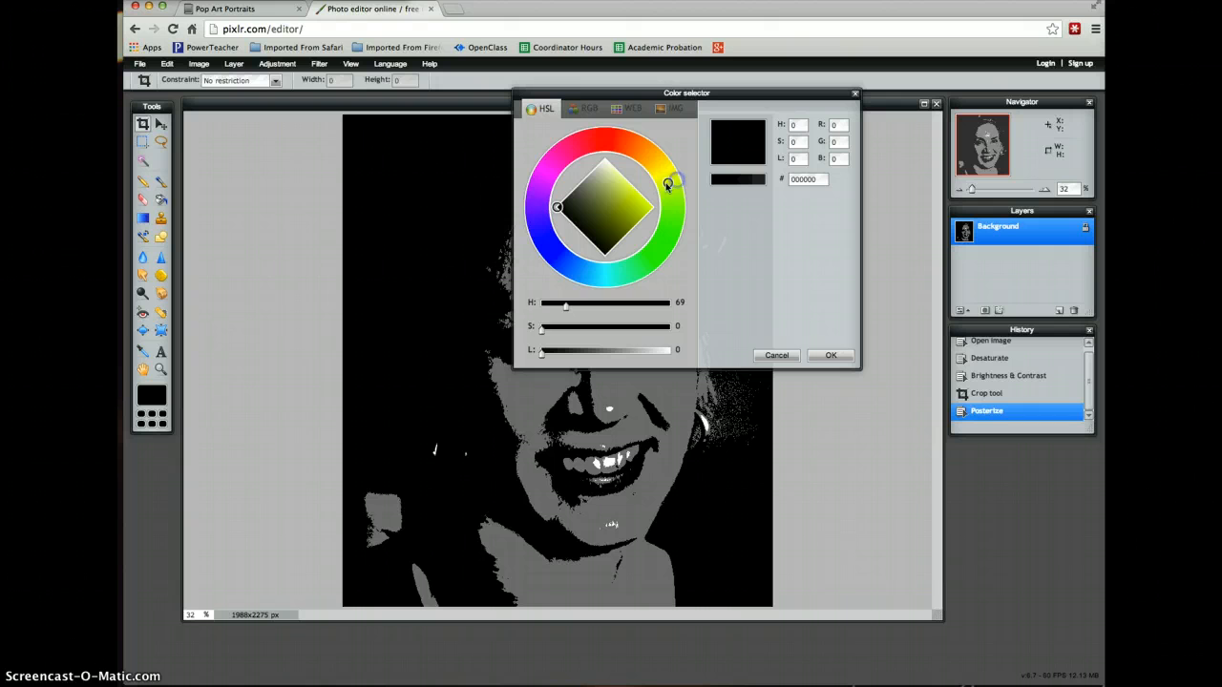
left_click(629, 206)
left_click(637, 204)
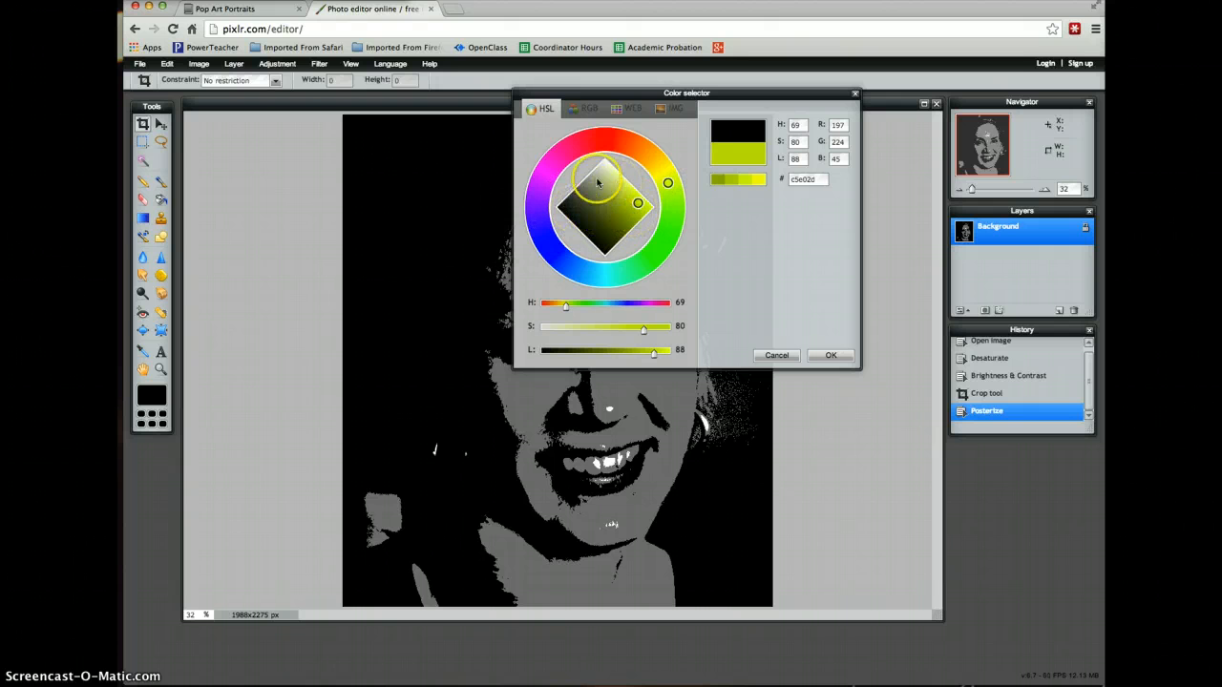
left_click(645, 204)
left_click_drag(645, 205, 636, 186)
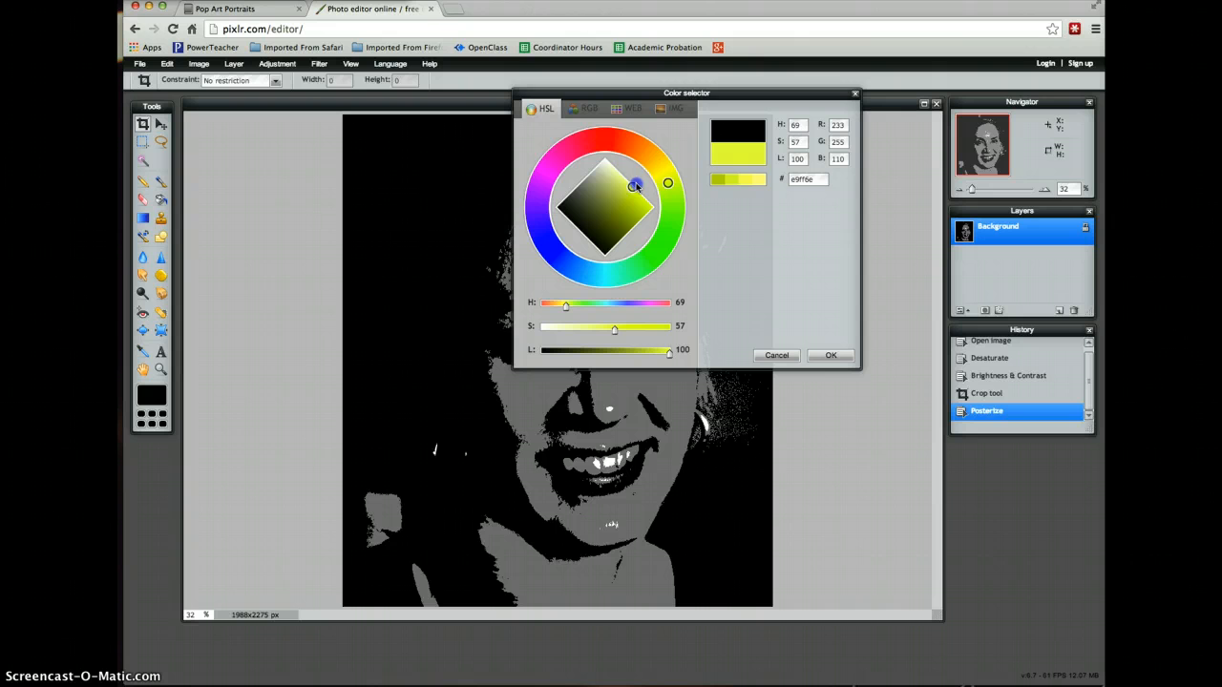
left_click(828, 355)
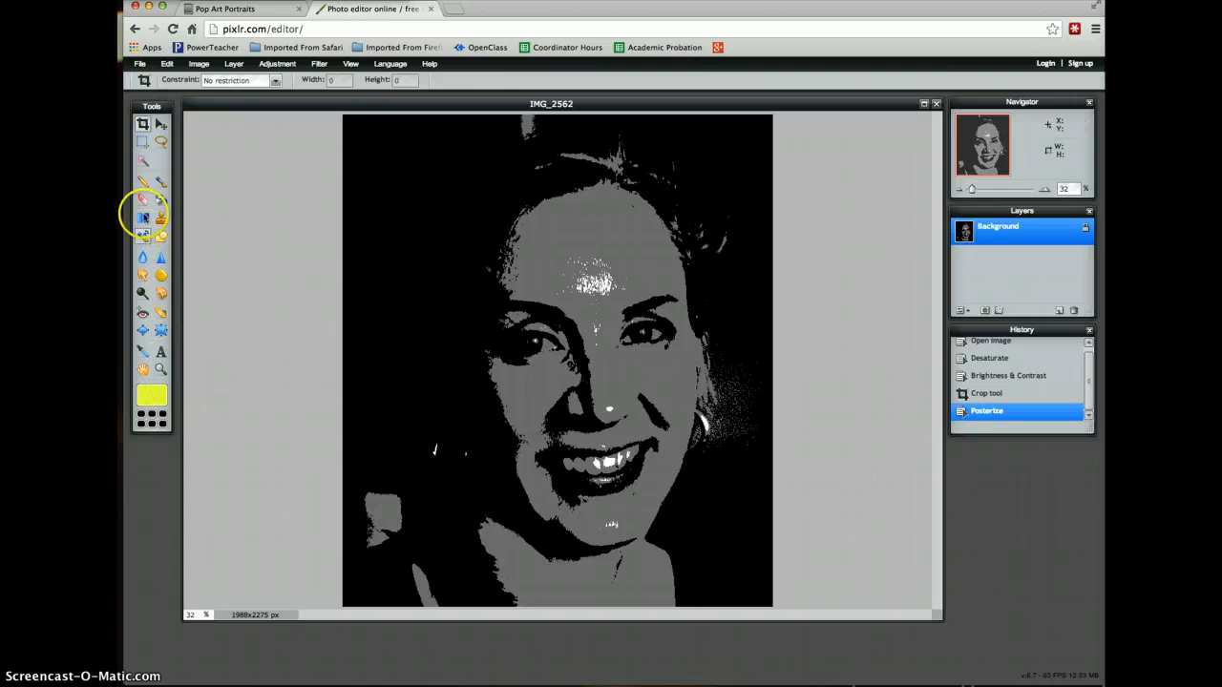
Try filling the grey face area with yellow using the Paint Bucket, and undo the fill
left_click(161, 199)
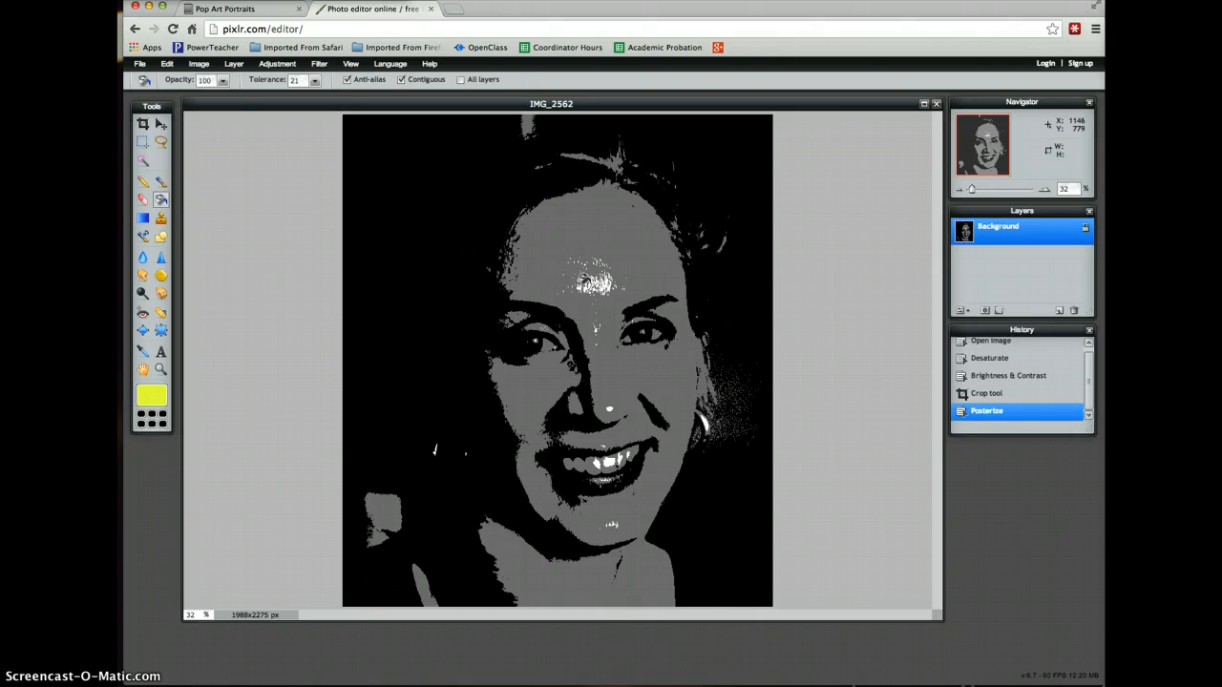
left_click(583, 279)
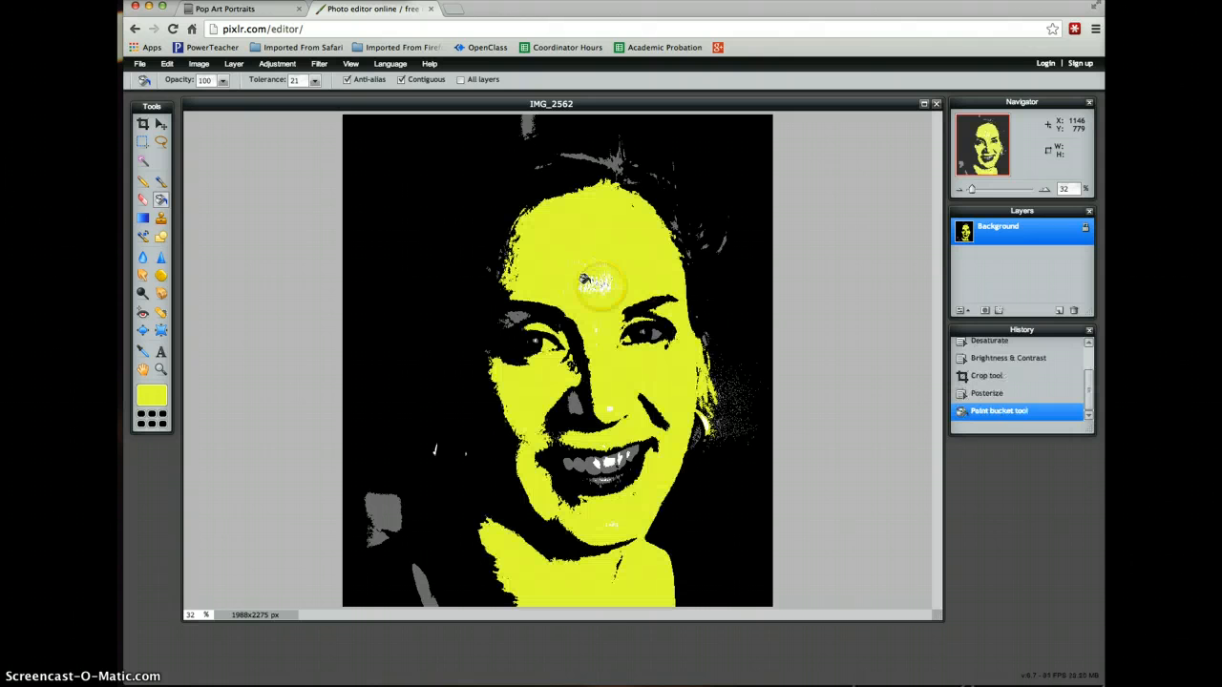
left_click(167, 64)
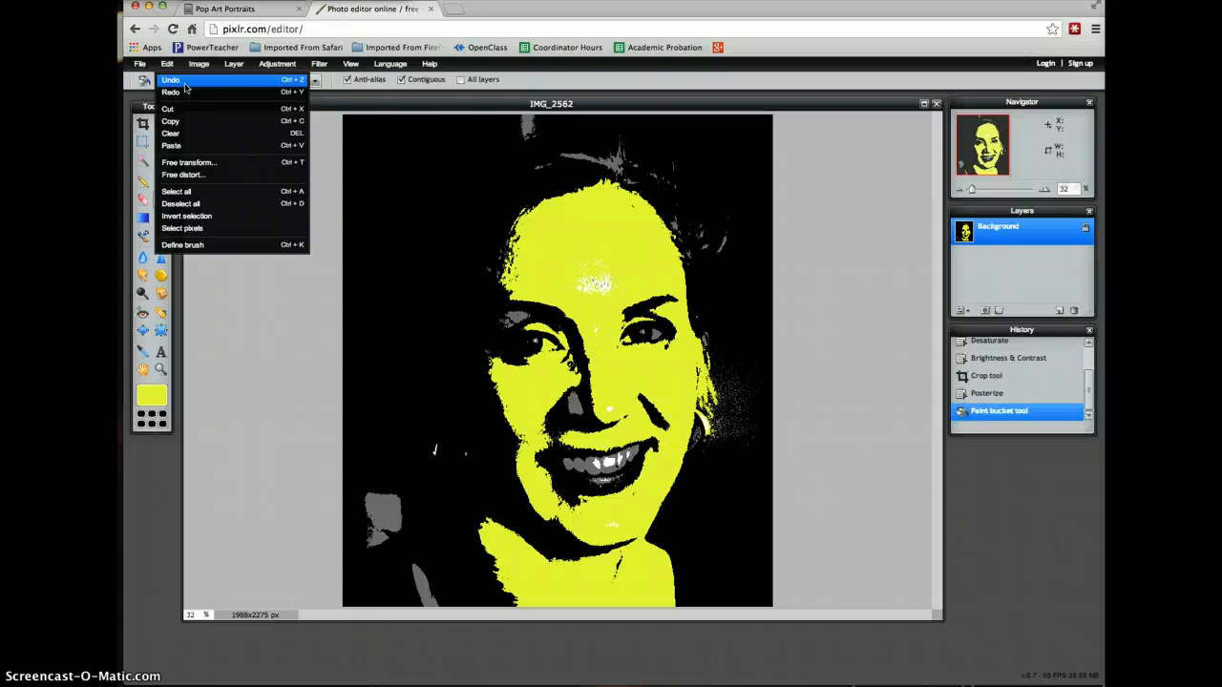
left_click(172, 80)
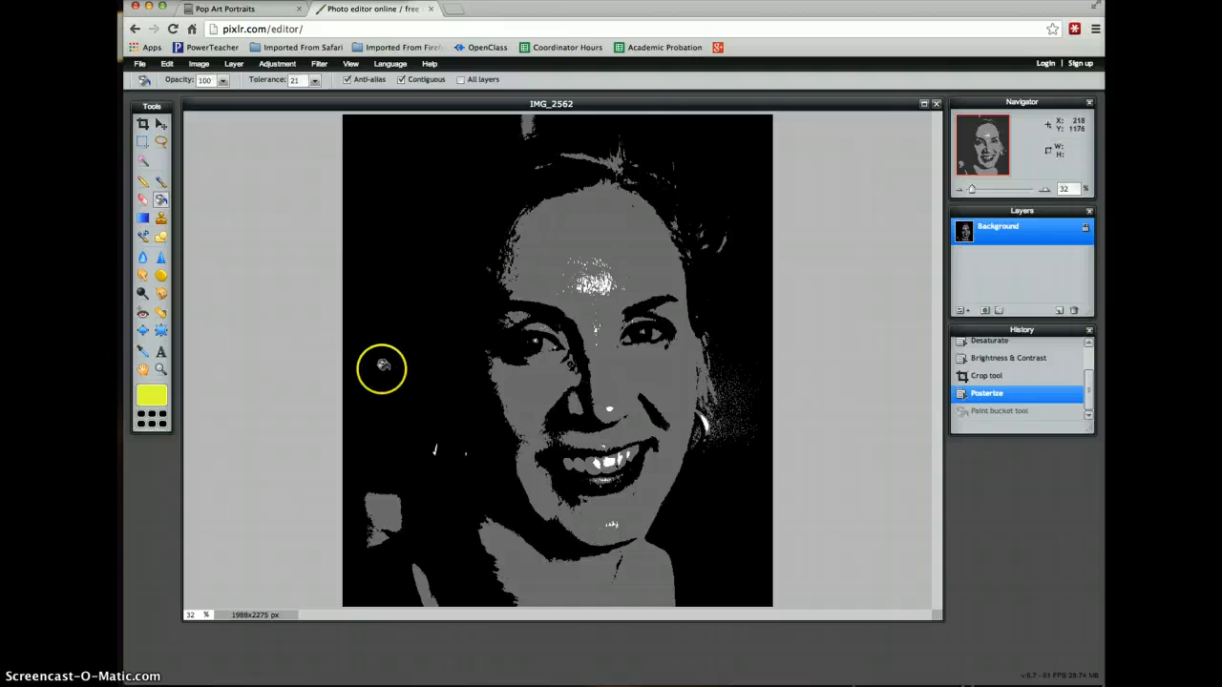
Try filling the white forehead highlight with yellow using the Paint Bucket, and undo the fill
left_click(160, 370)
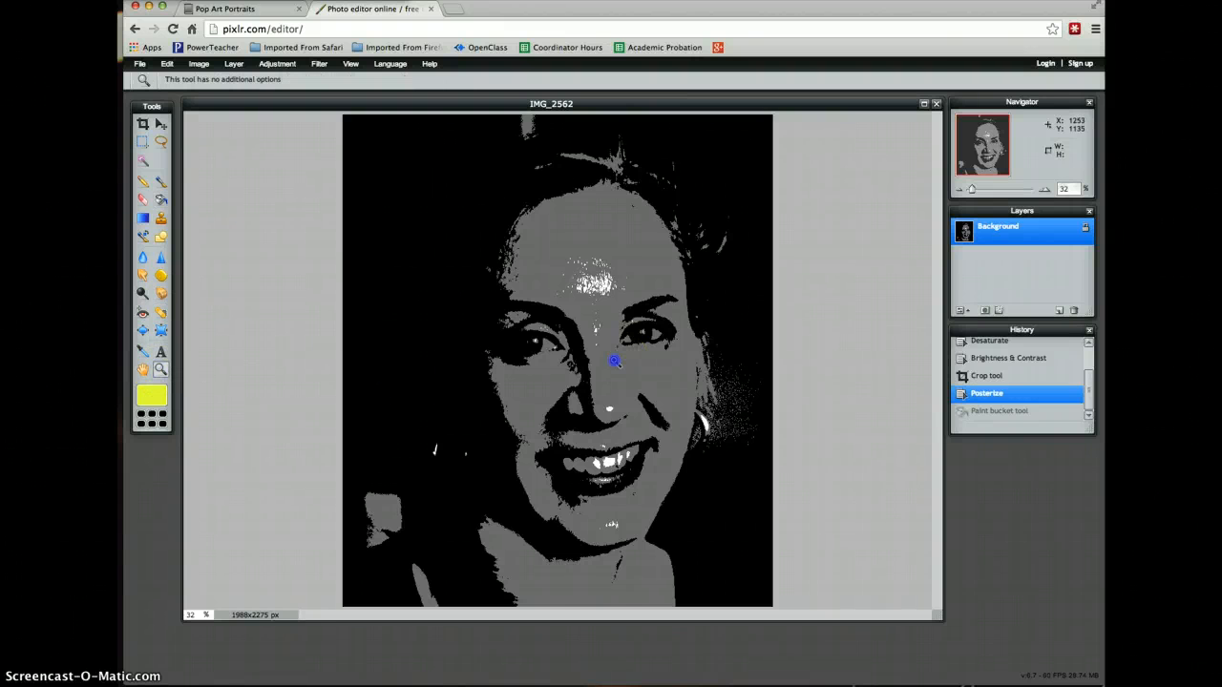
left_click(615, 361)
left_click(615, 361)
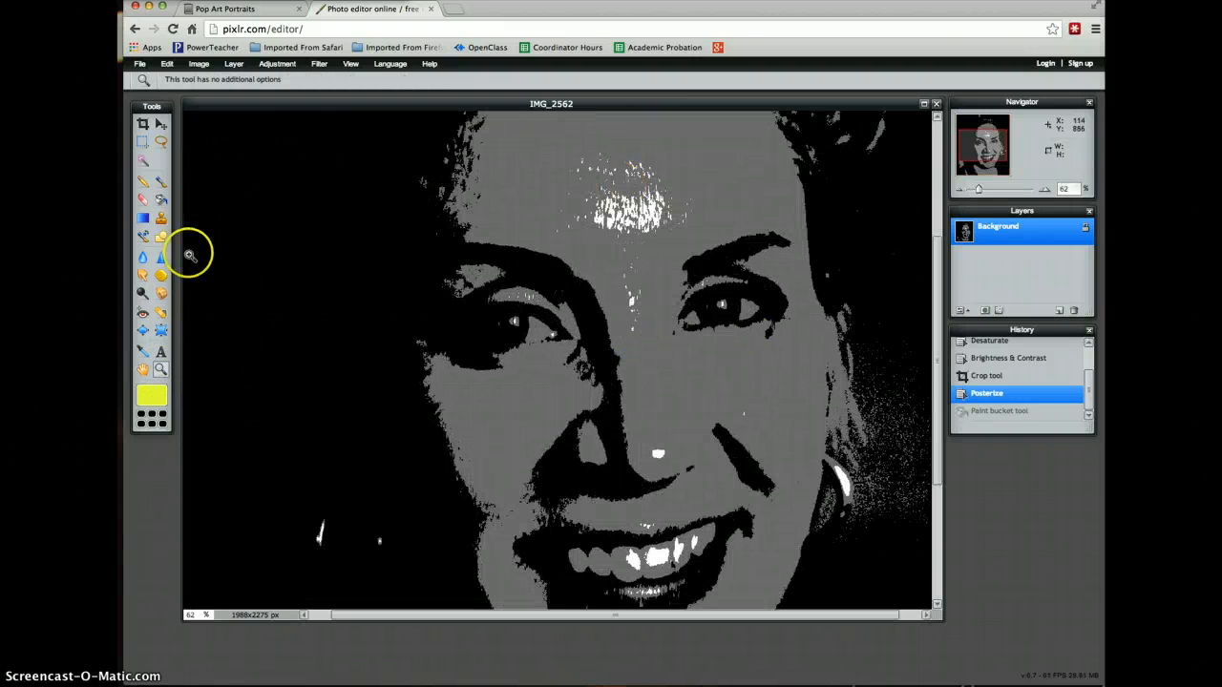
left_click(160, 199)
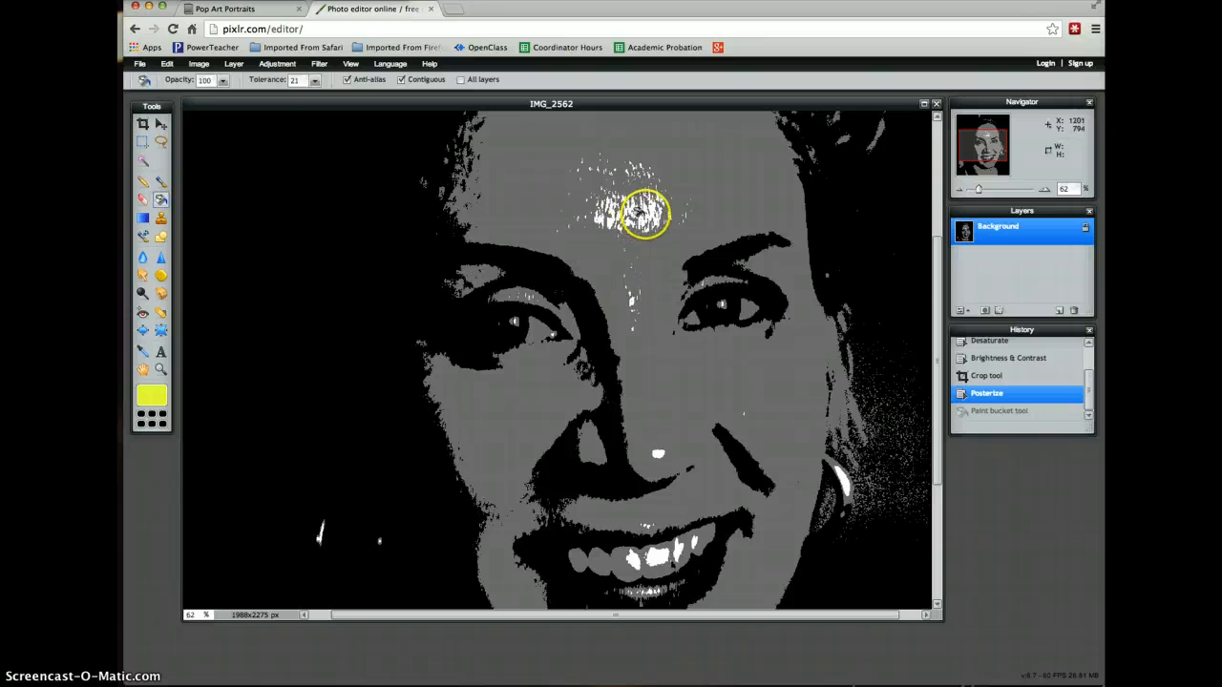
left_click(638, 210)
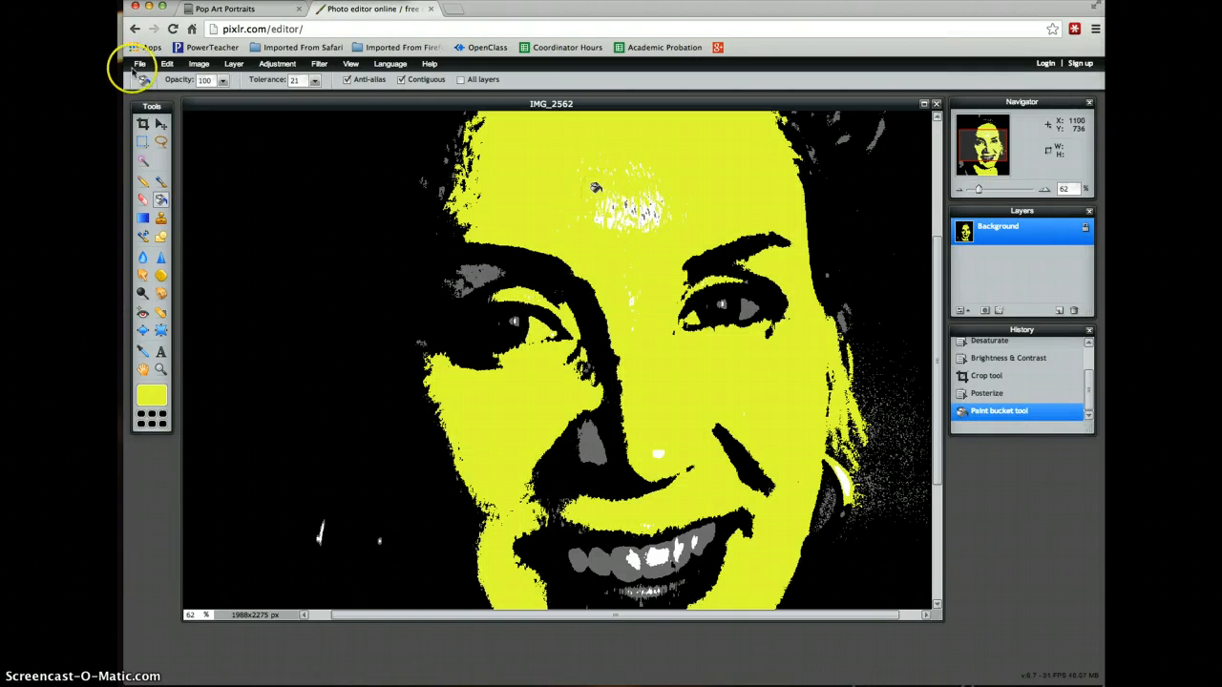
left_click(167, 63)
left_click(176, 82)
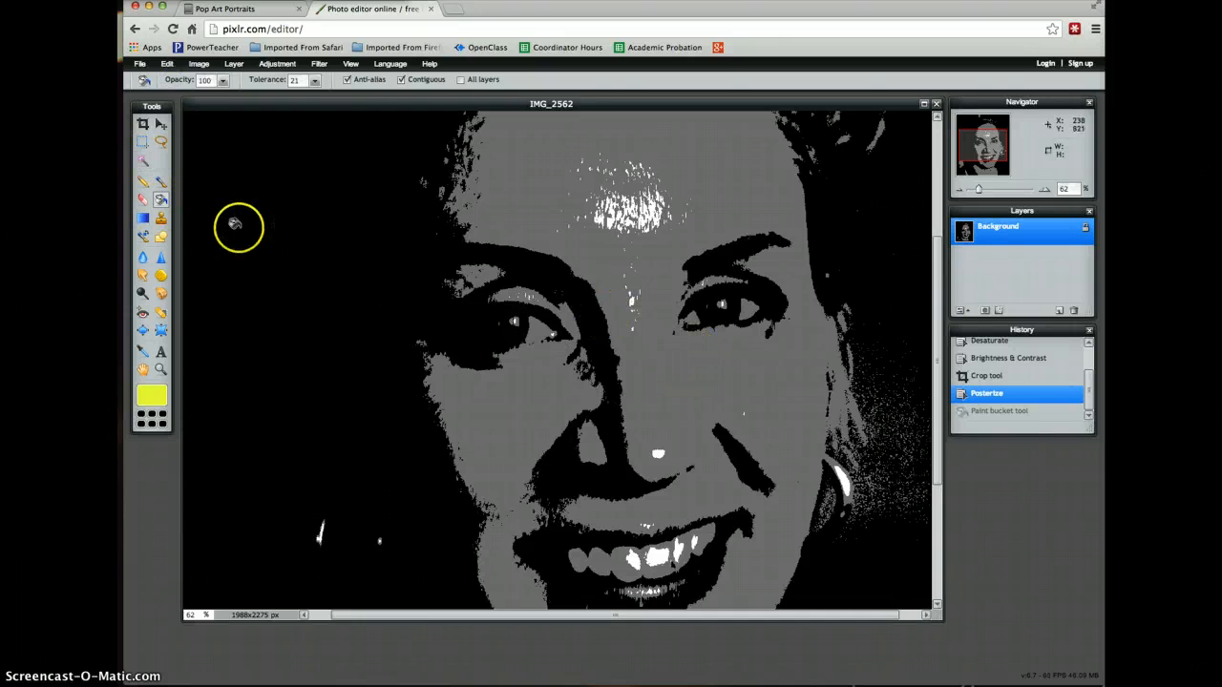
Select the right-hand part of the white forehead highlight with the Wand tool and fill it with yellow
left_click(141, 162)
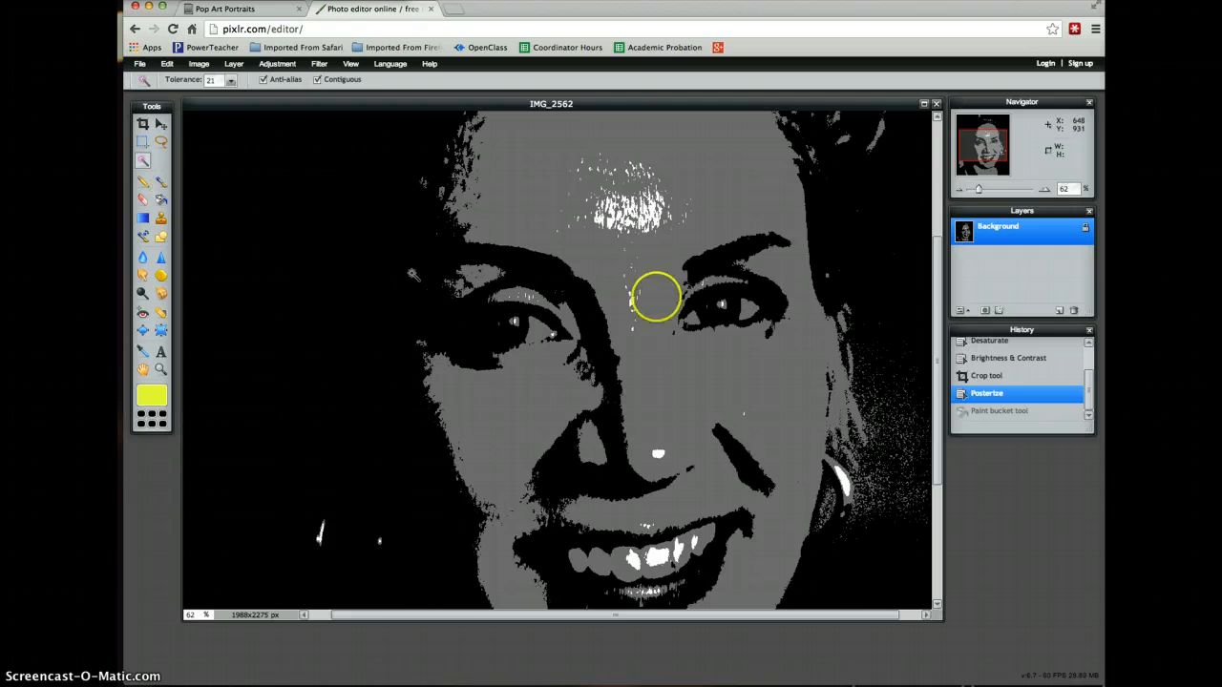
left_click(652, 213)
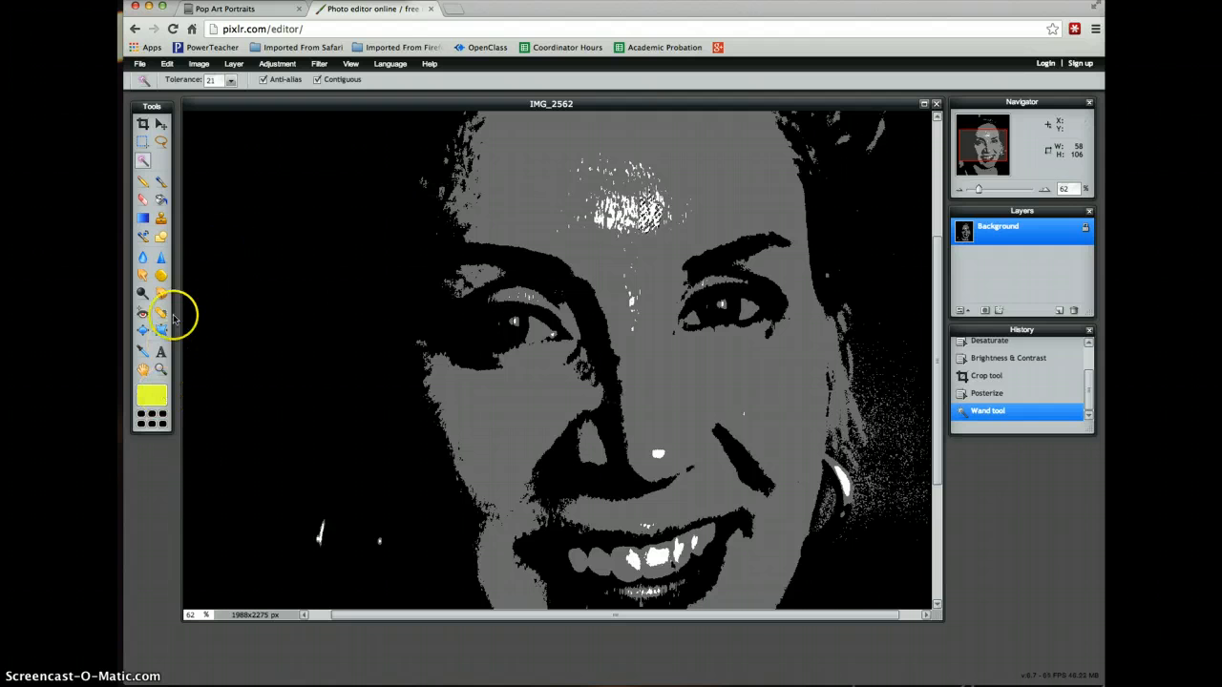
left_click(160, 201)
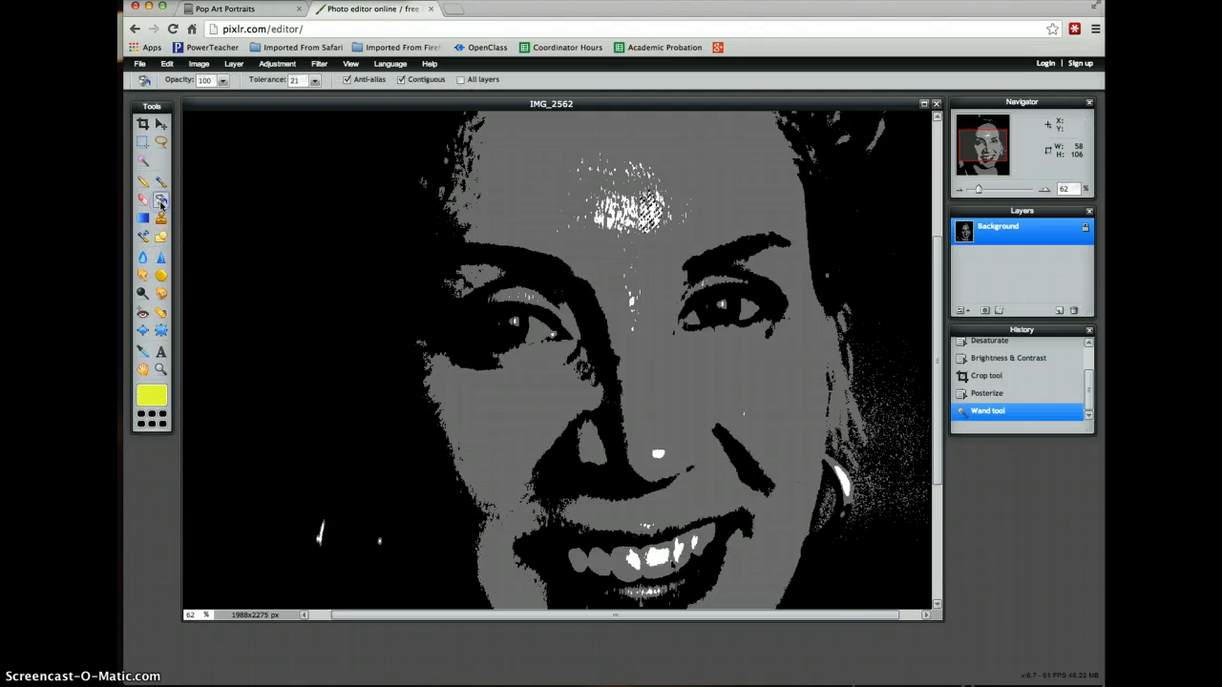
left_click(653, 214)
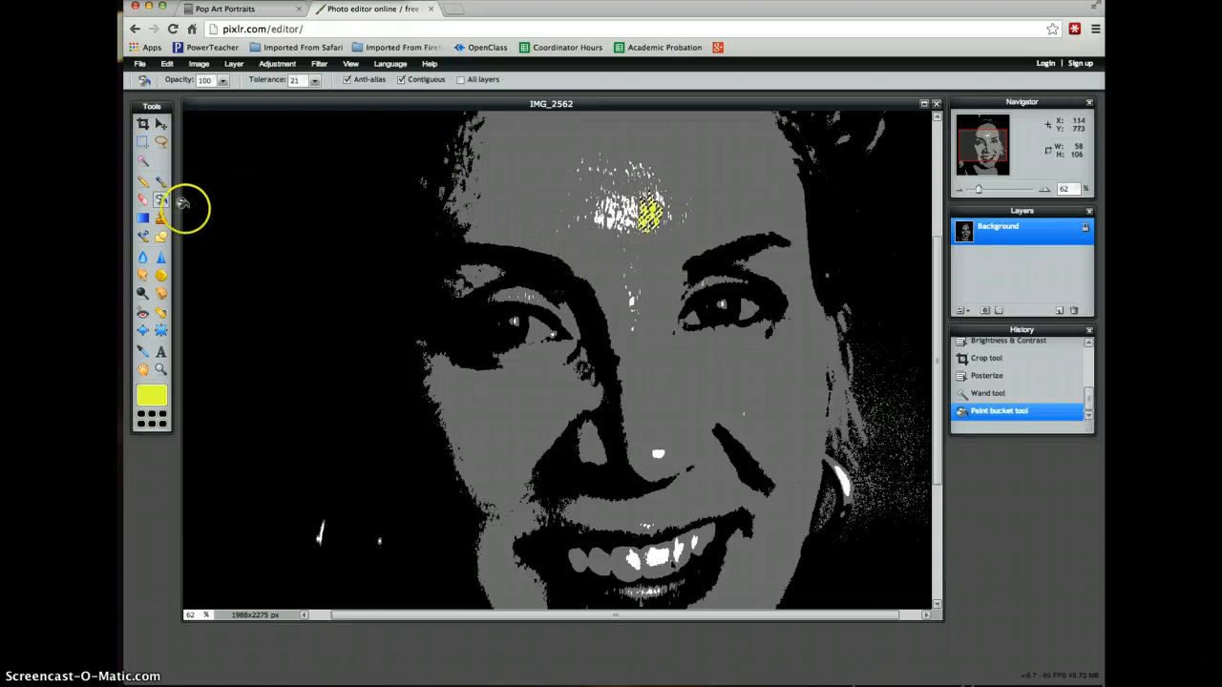
Select the white part of the forehead highlight beside the yellow patch with the Wand tool and fill it with yellow
left_click(144, 161)
left_click(609, 216)
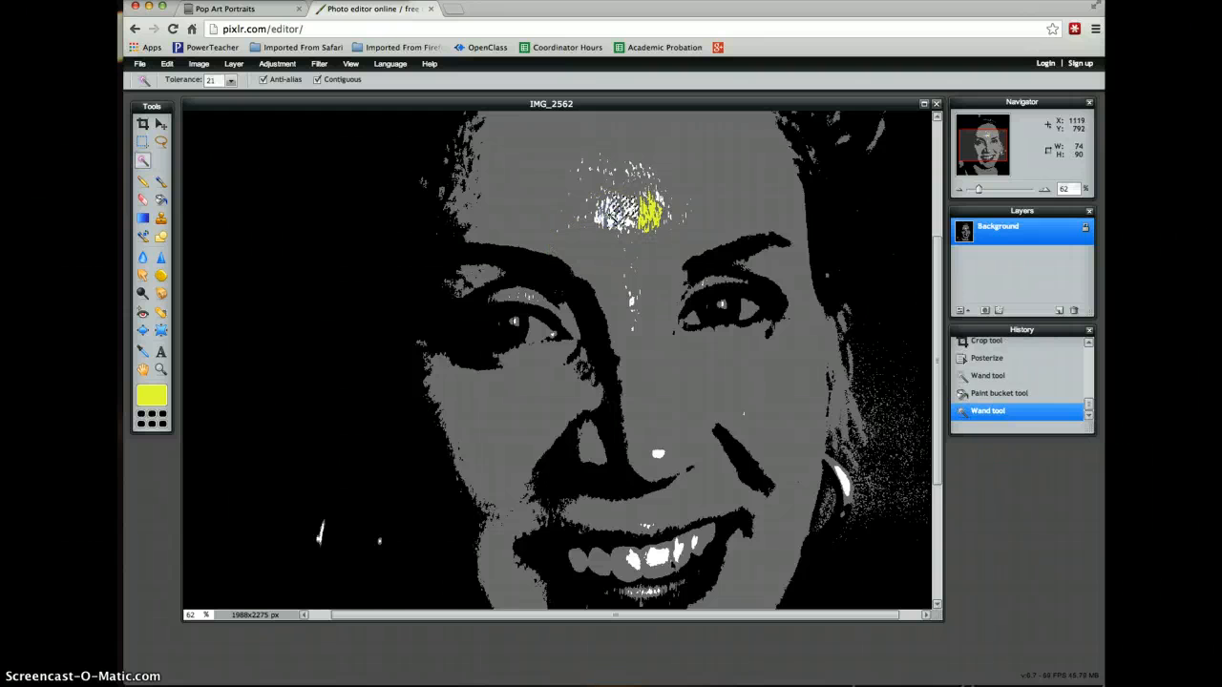
left_click(609, 219)
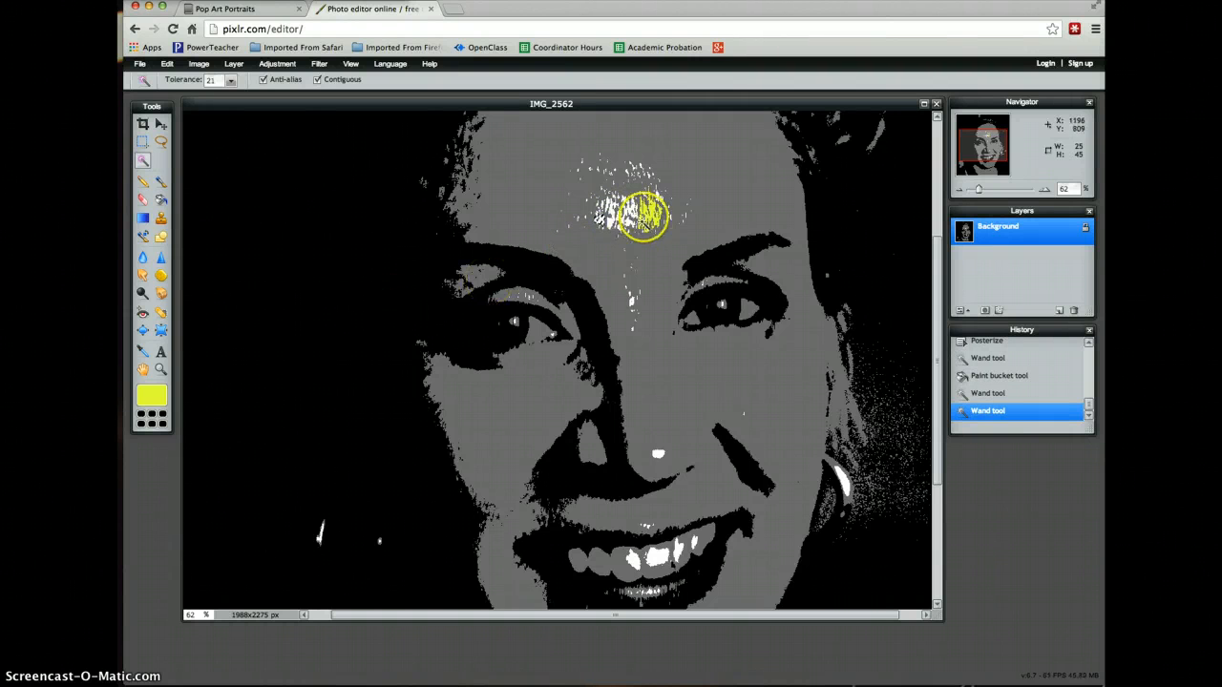
left_click(621, 217)
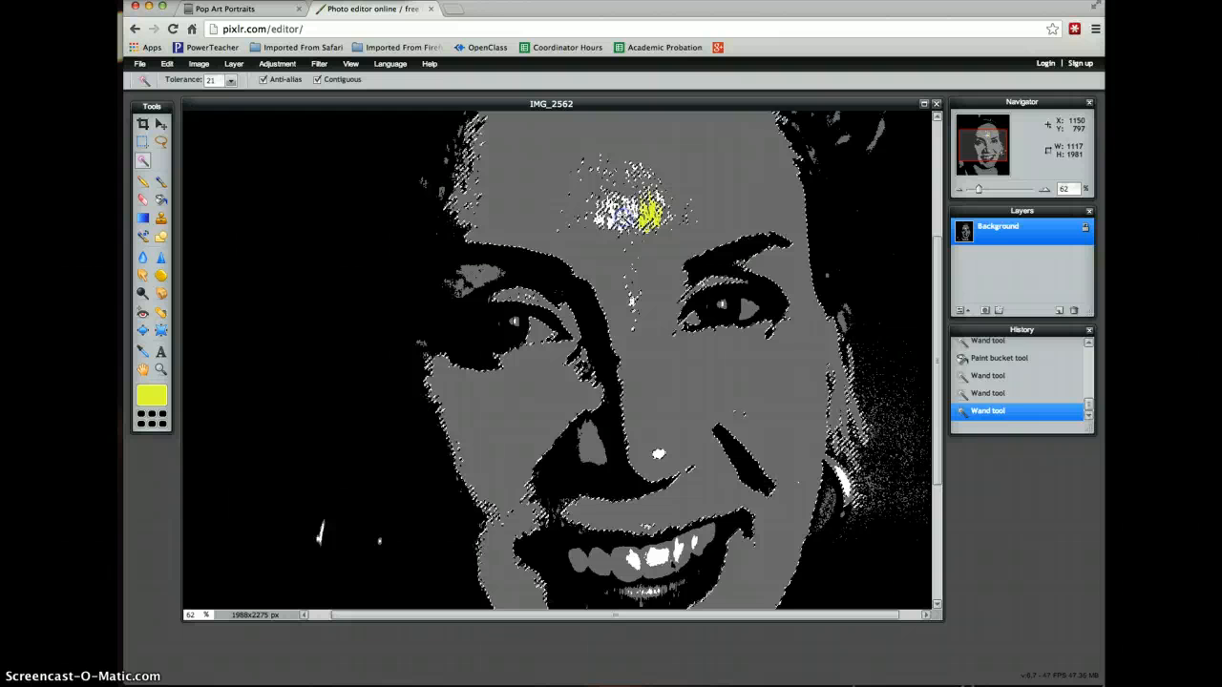
left_click(616, 238)
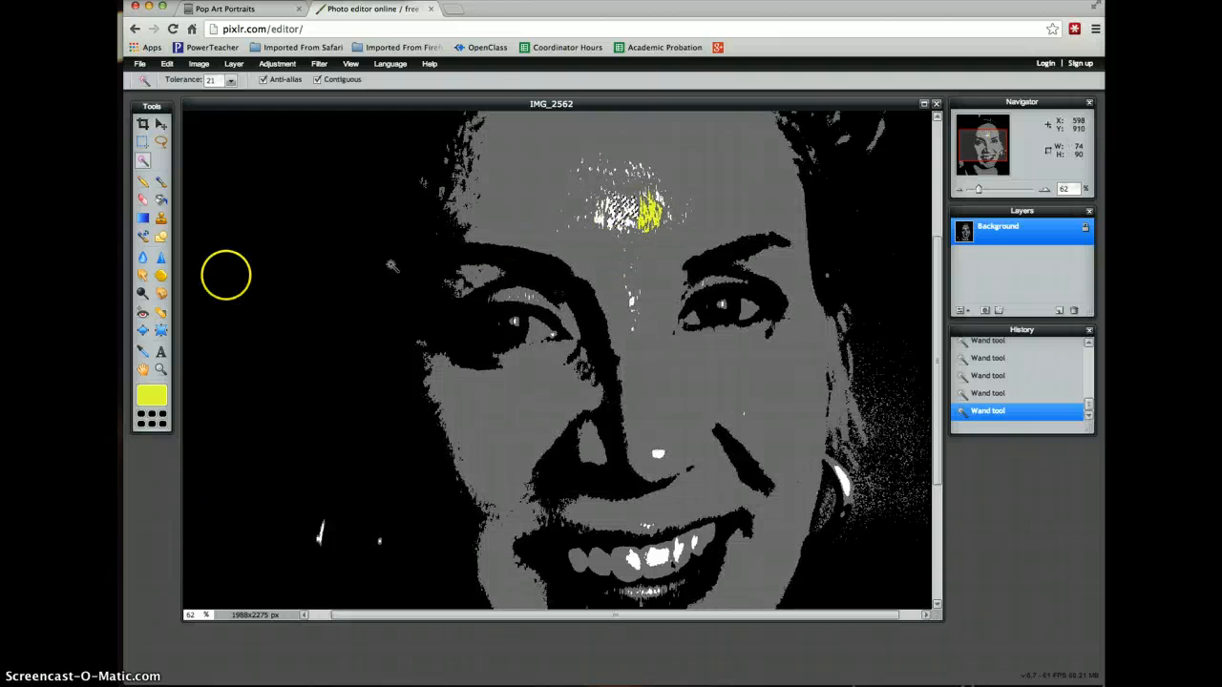
left_click(161, 199)
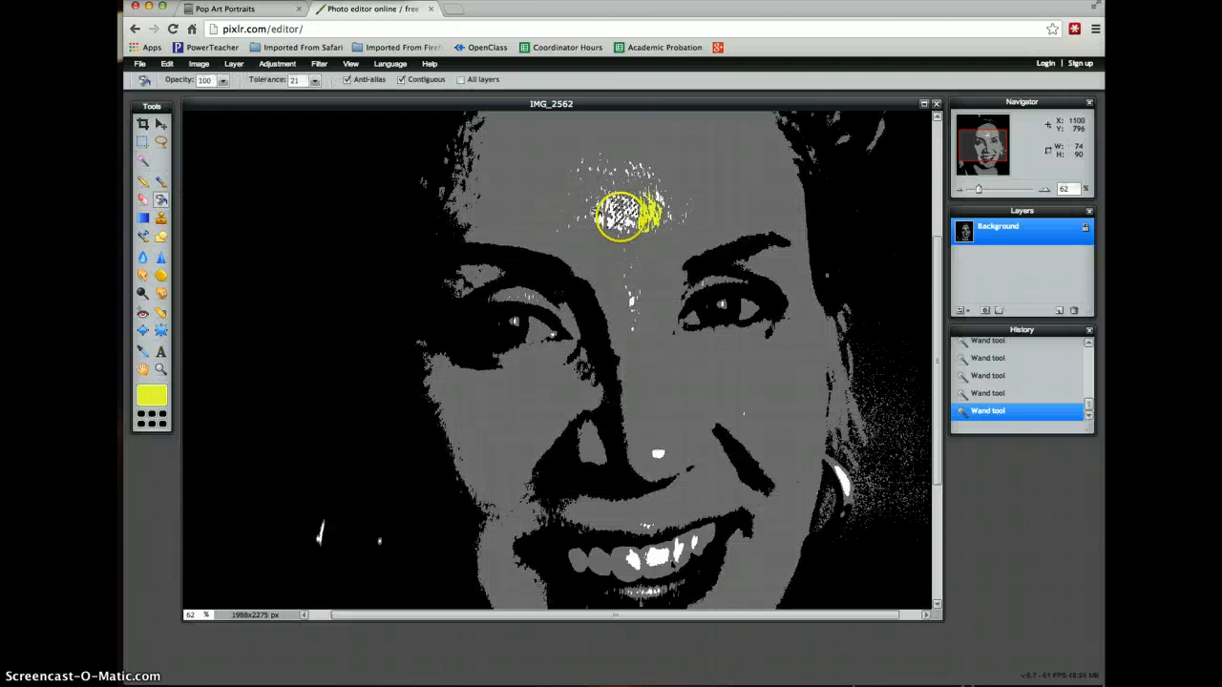
left_click(617, 215)
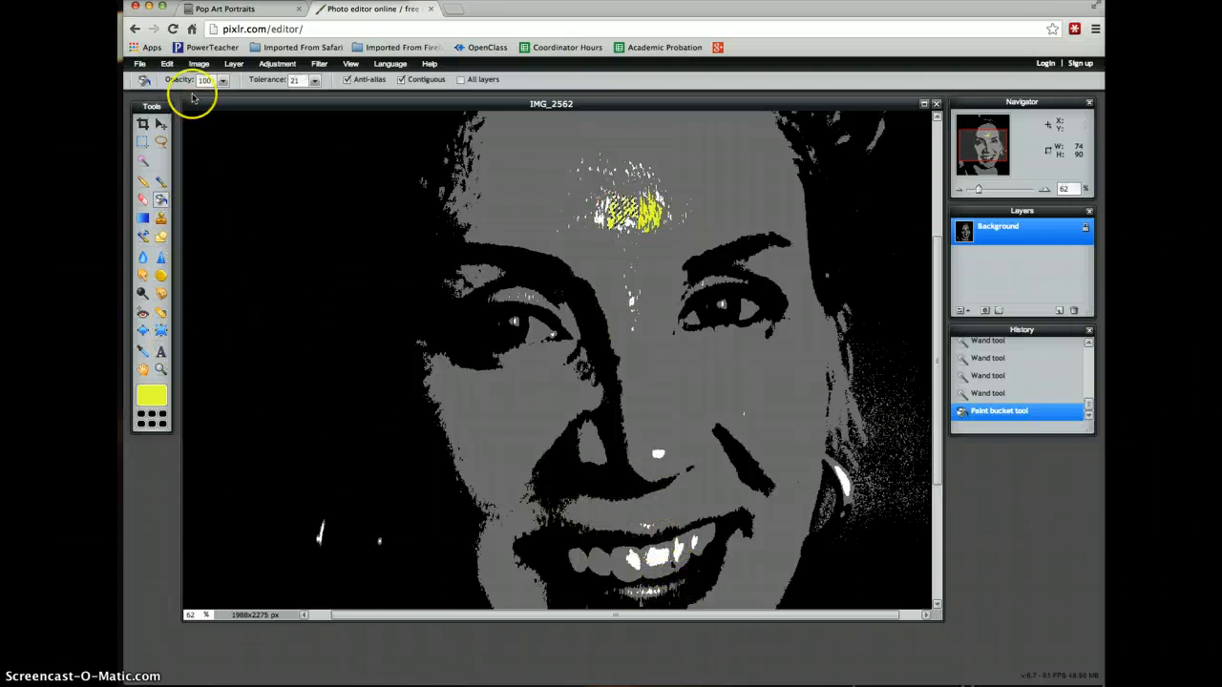
Select the small white highlight on the front tooth with the Wand tool and fill it with yellow
left_click(142, 161)
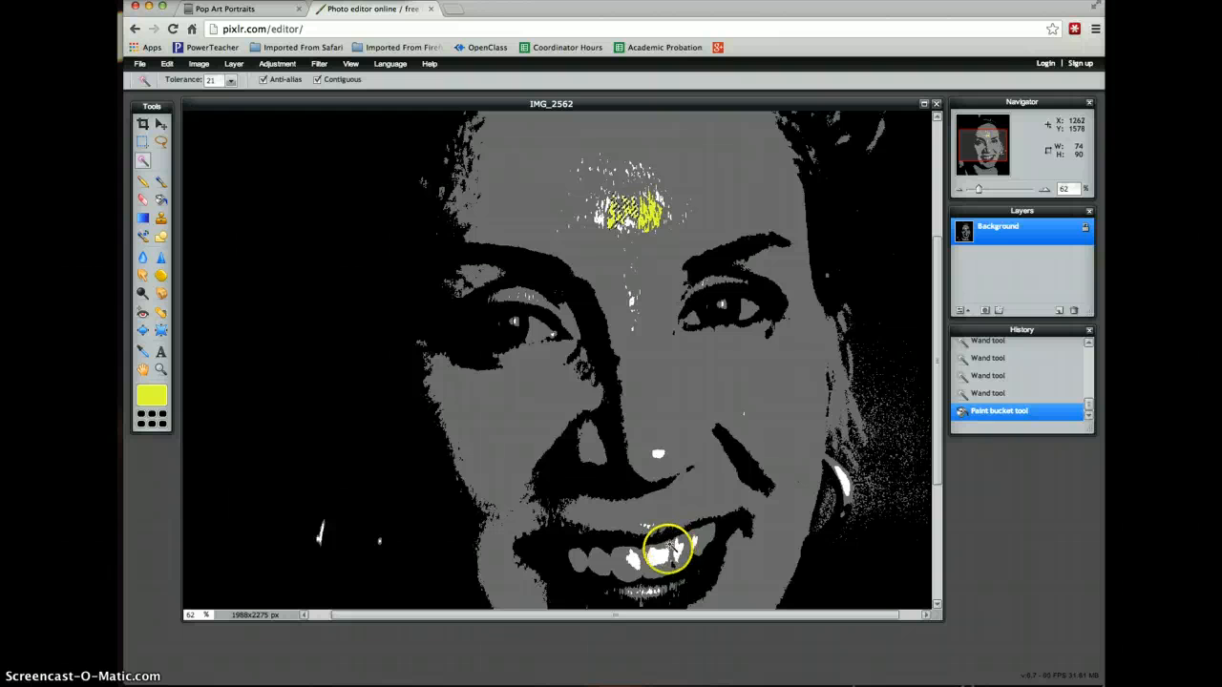
left_click(664, 558)
left_click(632, 559)
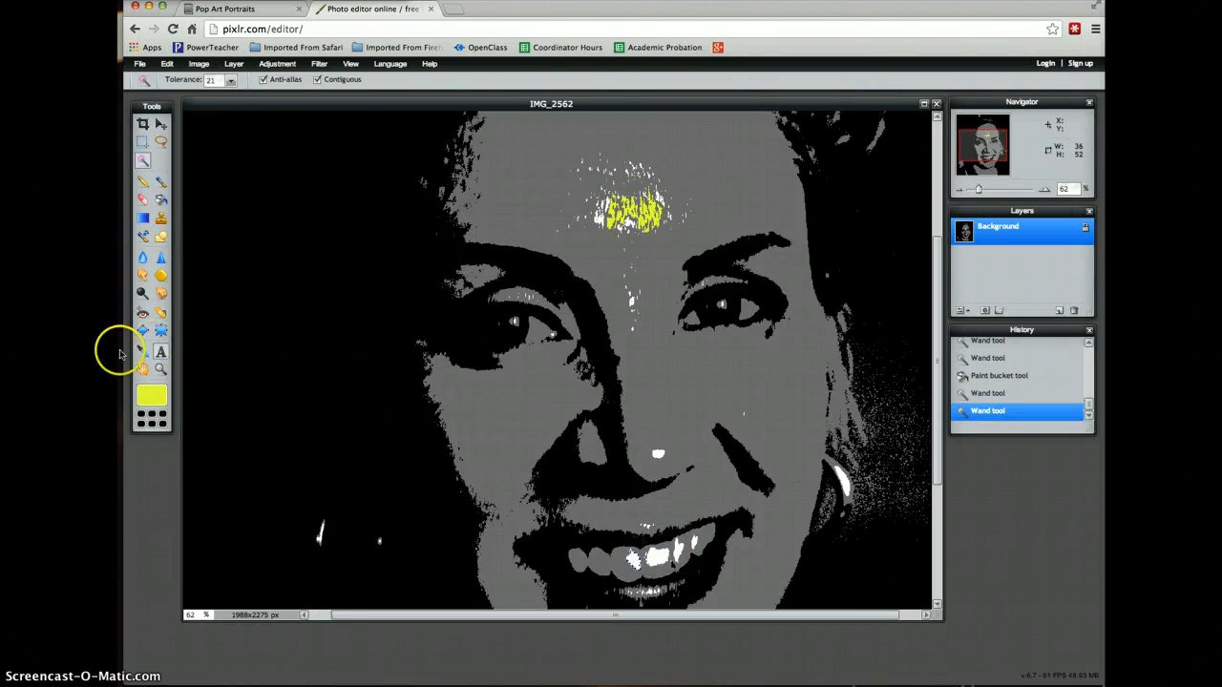
left_click(161, 198)
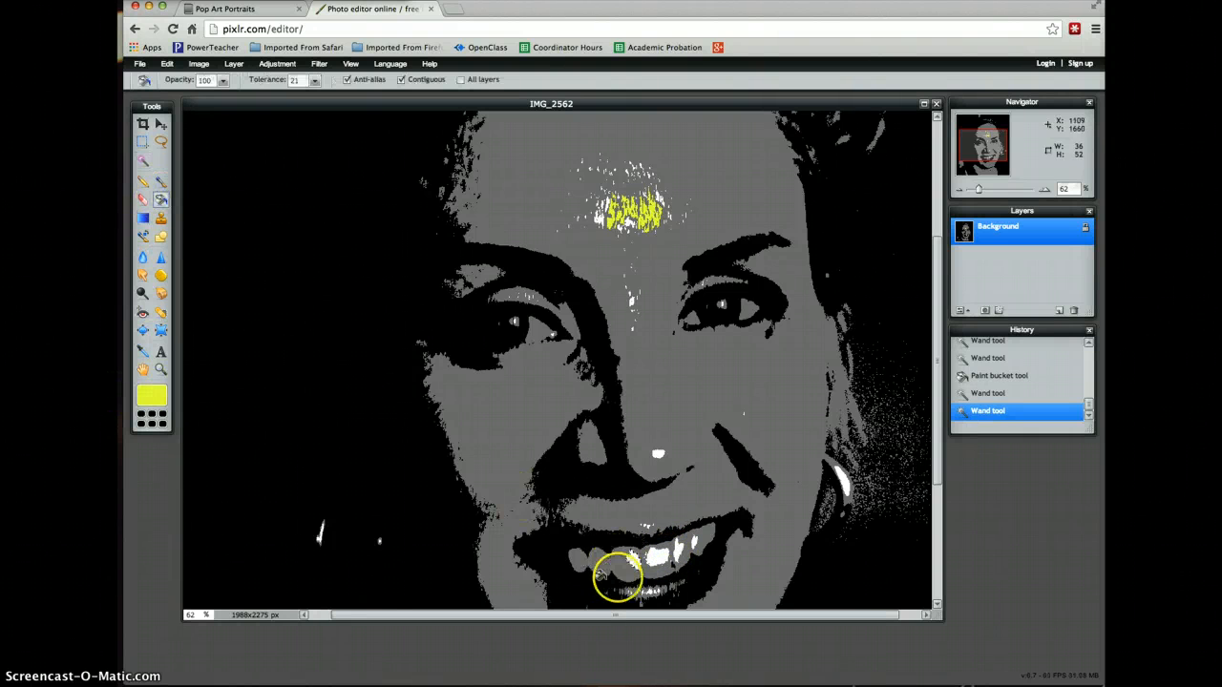
left_click(632, 558)
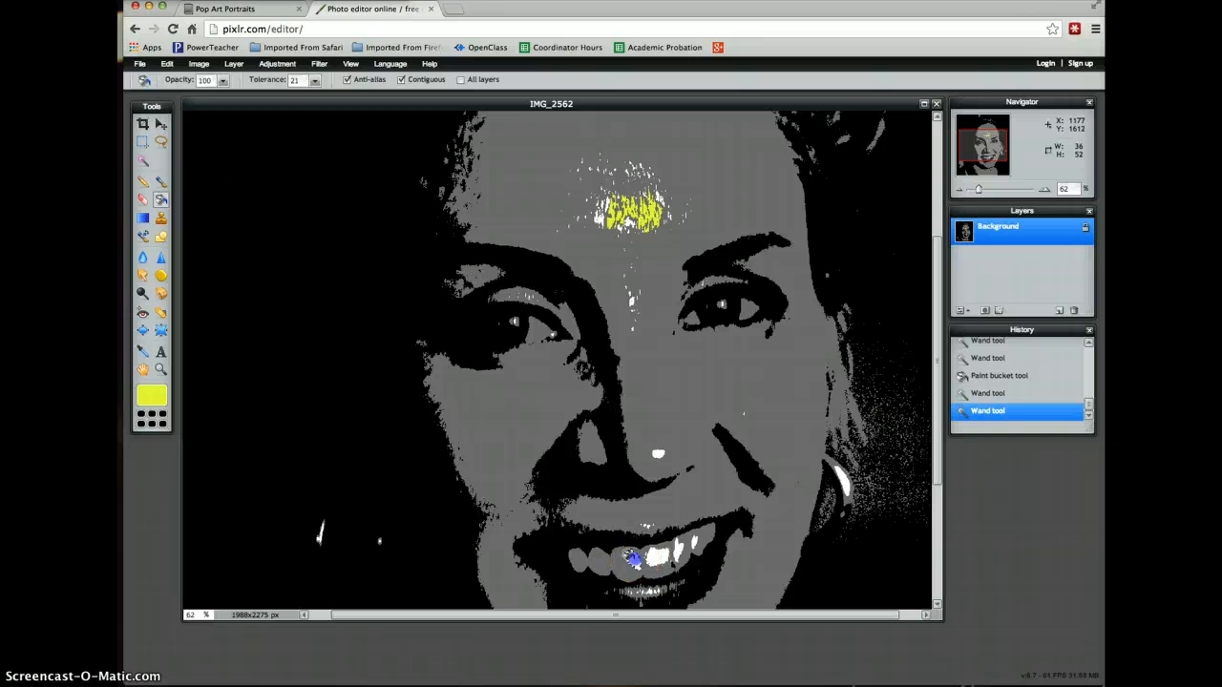
Select the larger white highlight on the neighbouring tooth with the Wand tool and fill it with yellow
left_click(142, 160)
left_click(651, 558)
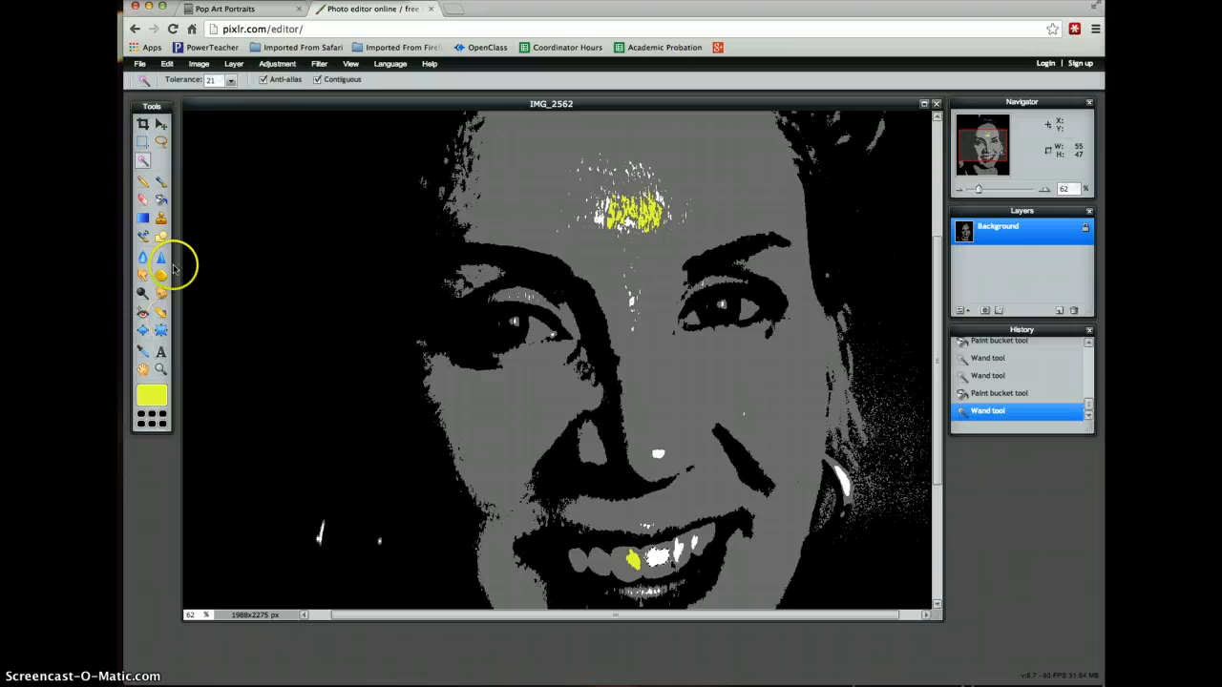
left_click(161, 199)
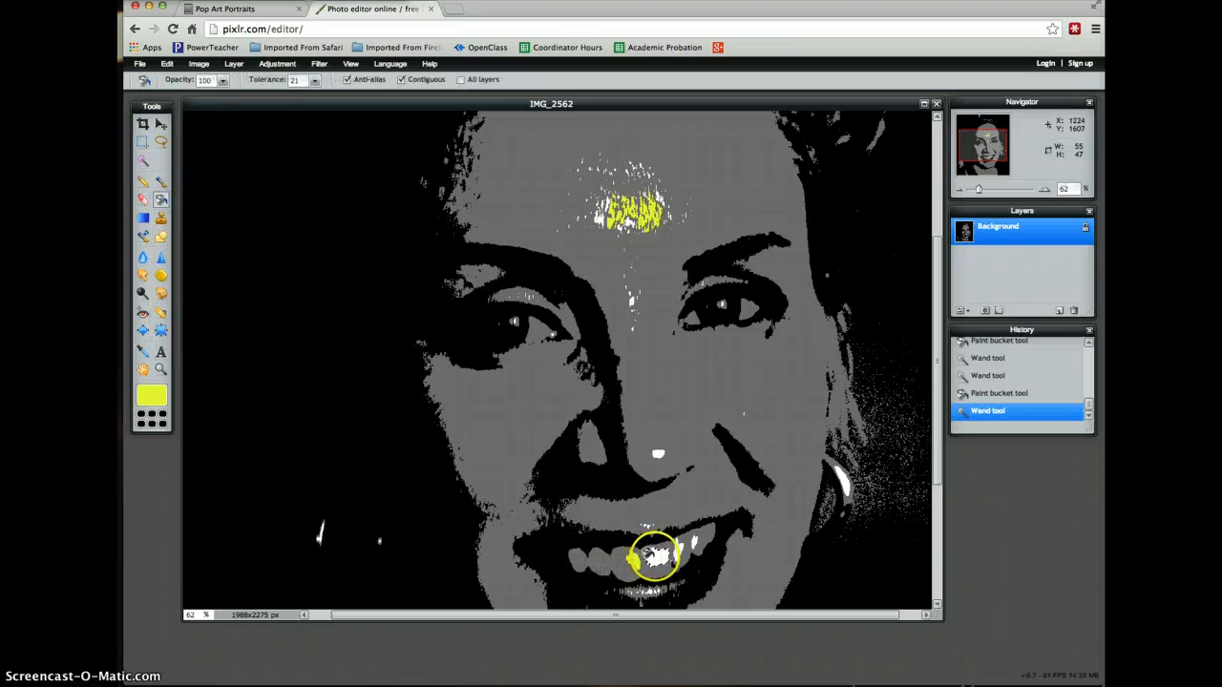
left_click(653, 552)
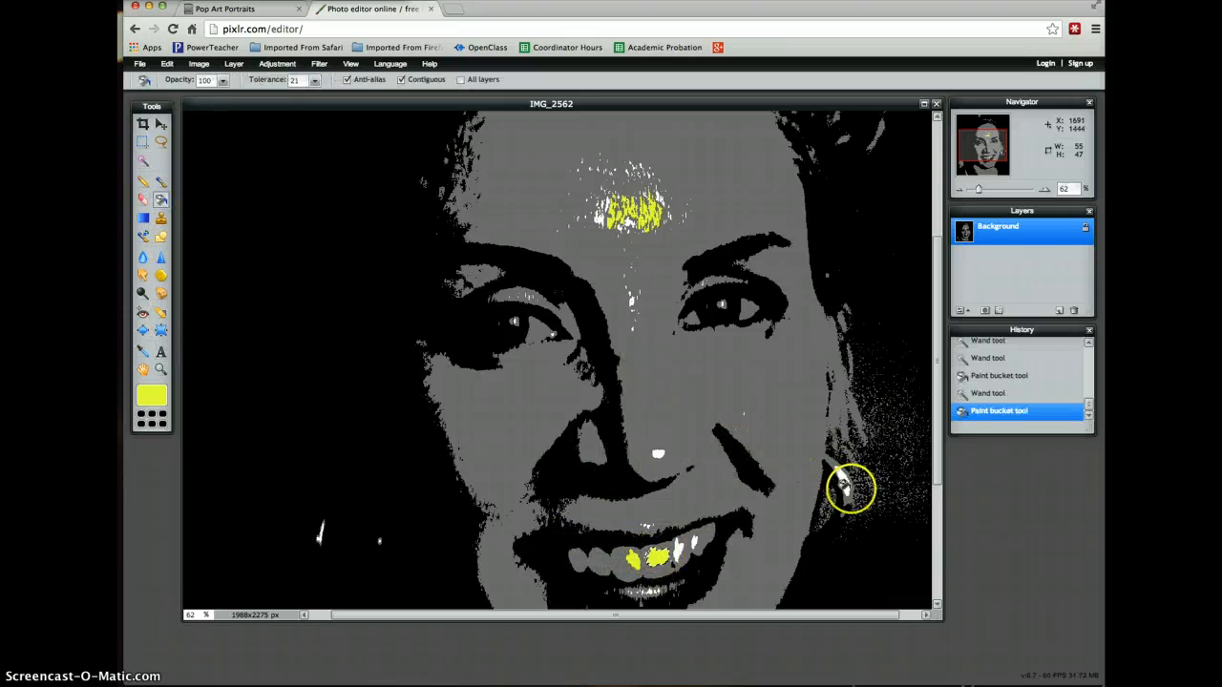
Select the white area of the earring with the Wand tool and fill it with yellow
left_click(142, 162)
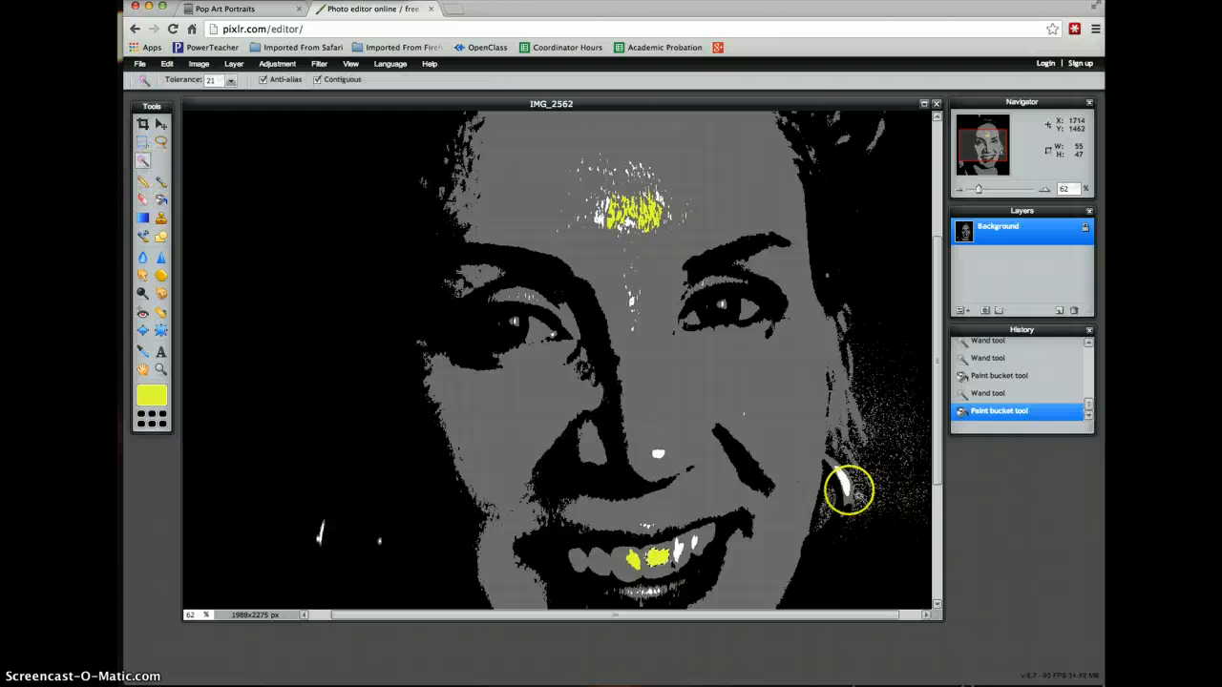
left_click(846, 483)
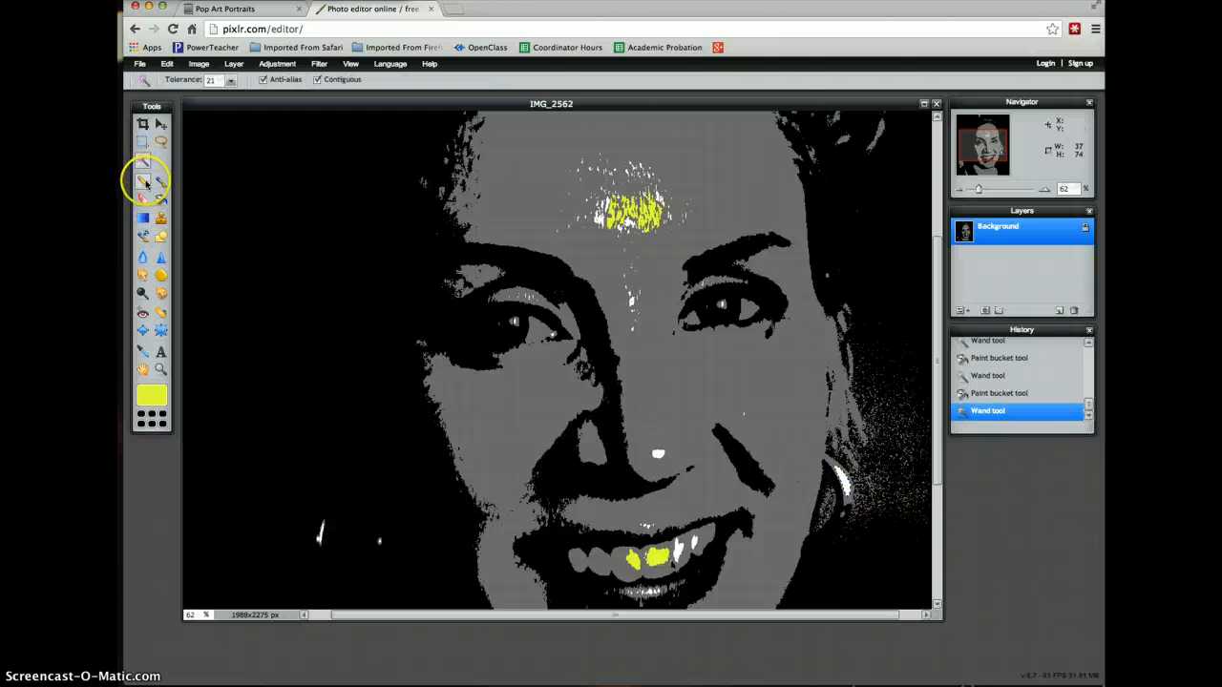
left_click(160, 204)
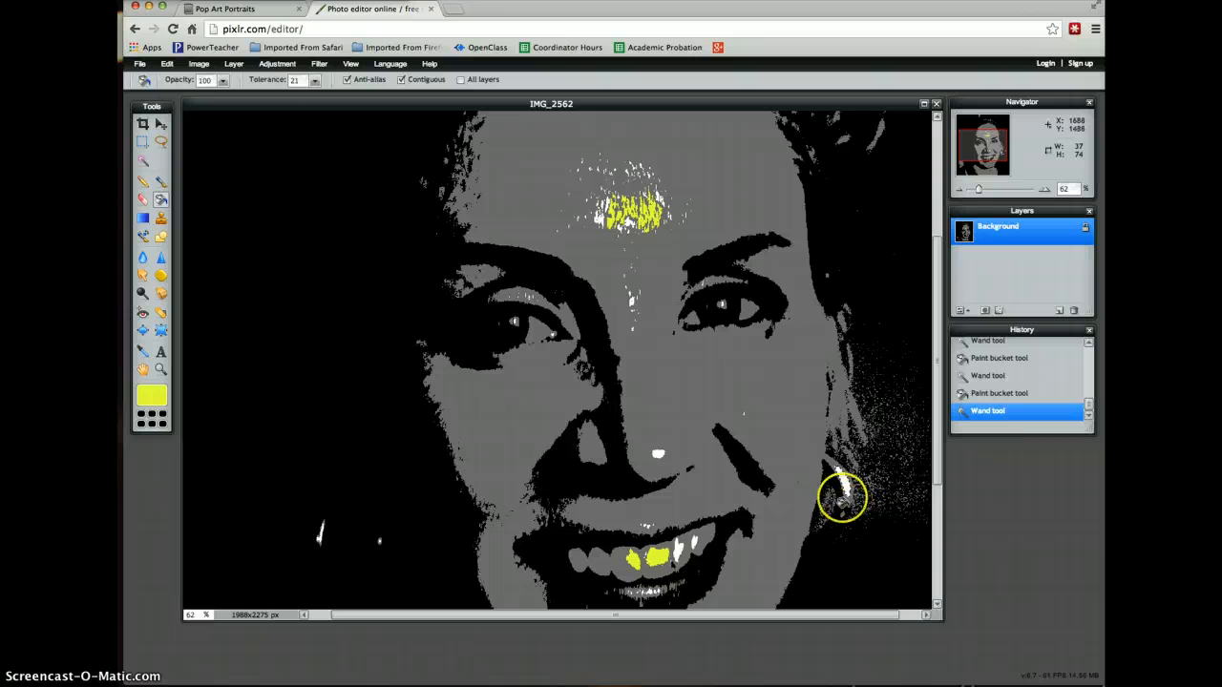
left_click(838, 478)
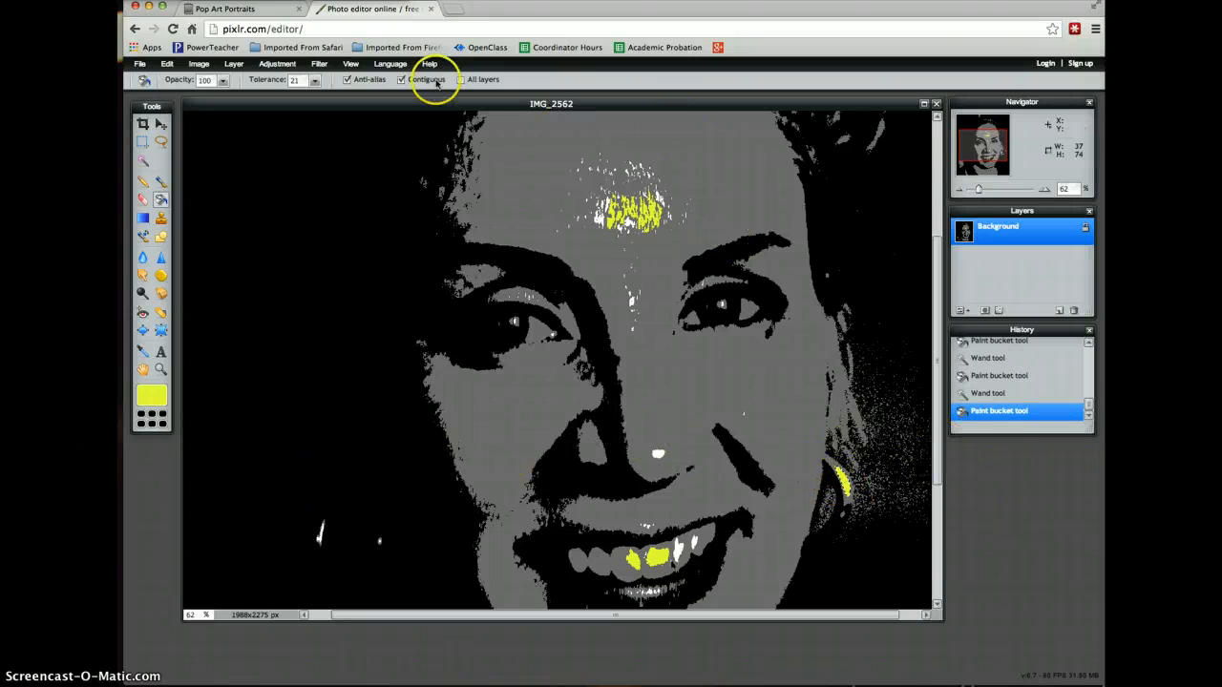
Set the main colour to hot pink (#fa3e9f), with the whole portrait in view
left_click(351, 63)
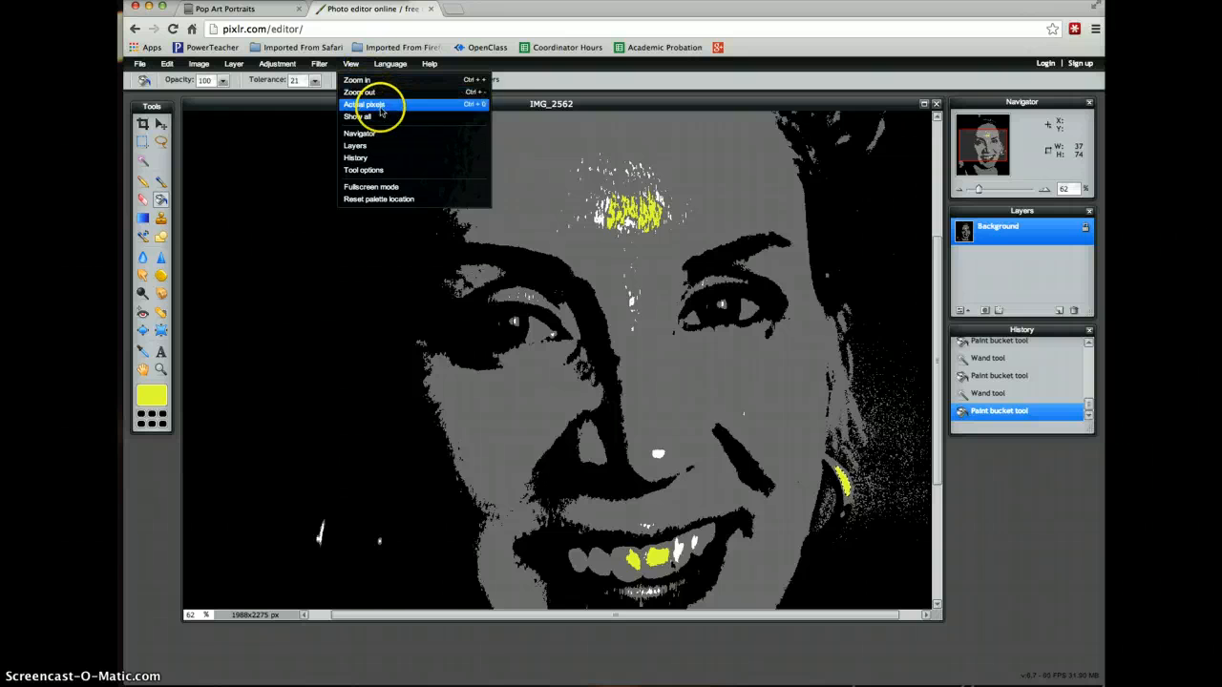
left_click(377, 92)
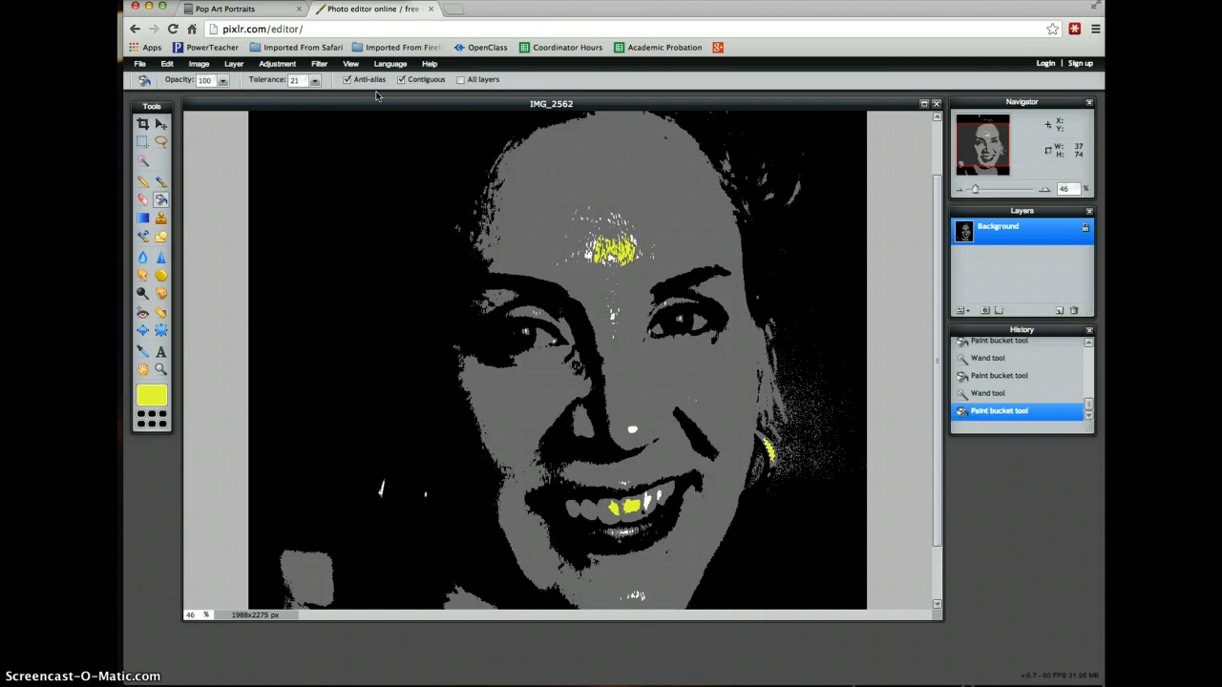
left_click(350, 63)
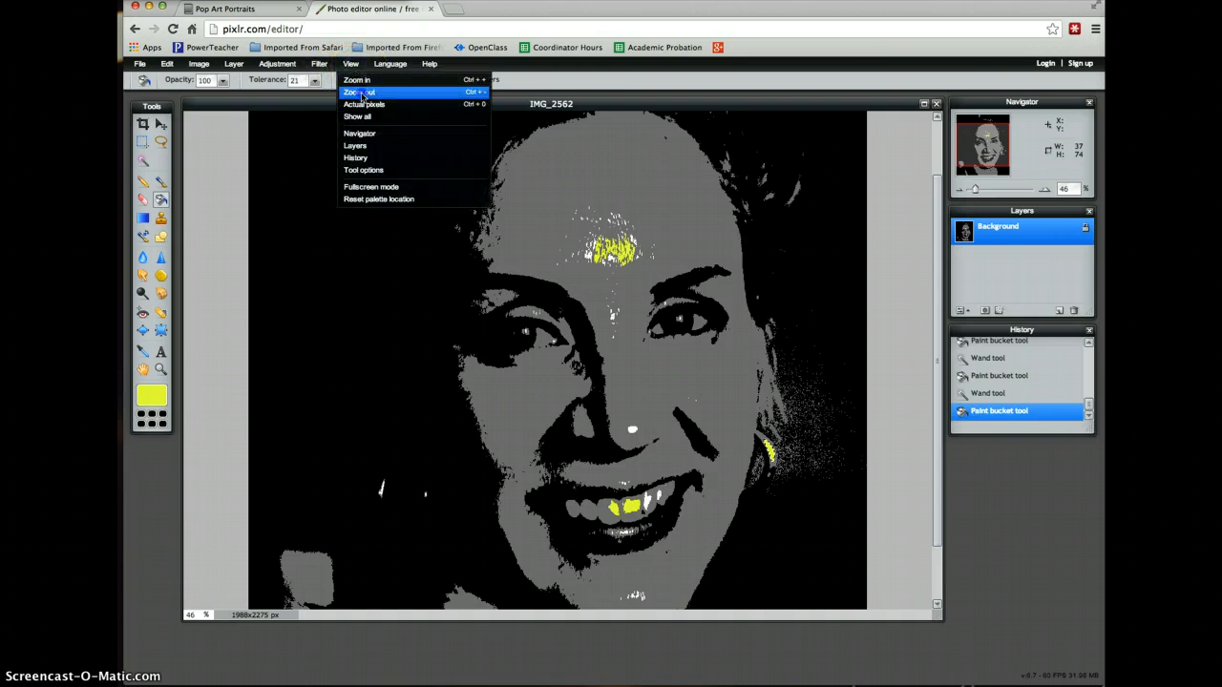
left_click(362, 93)
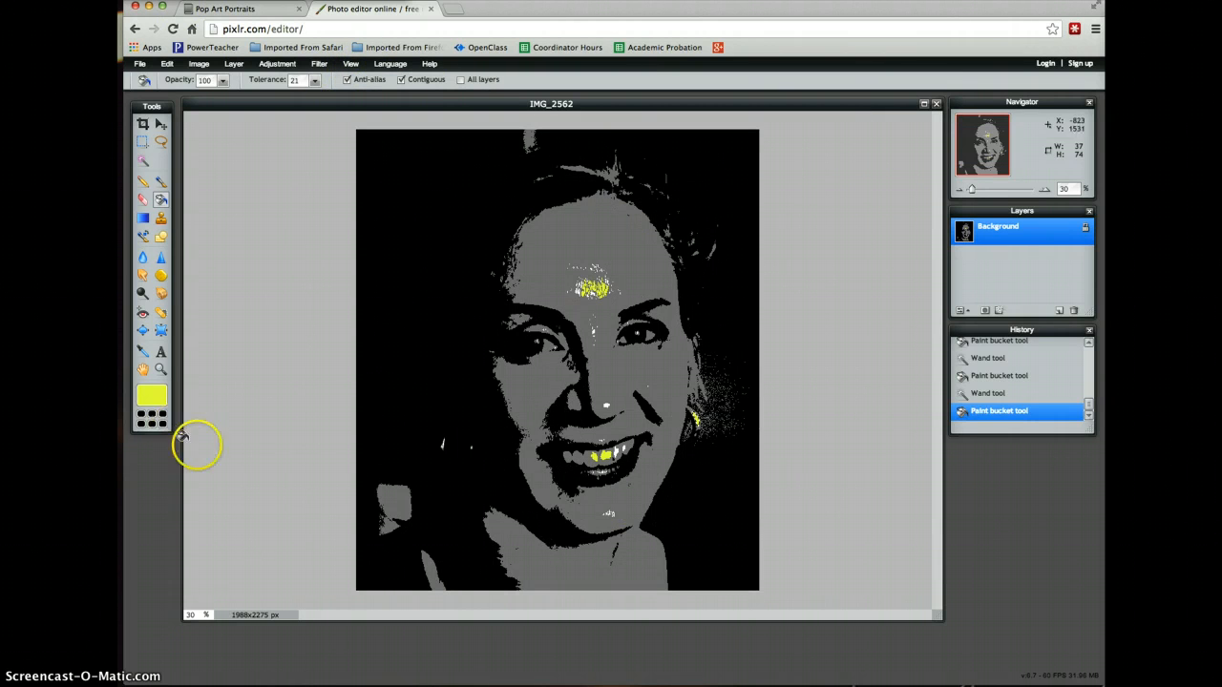
left_click(150, 398)
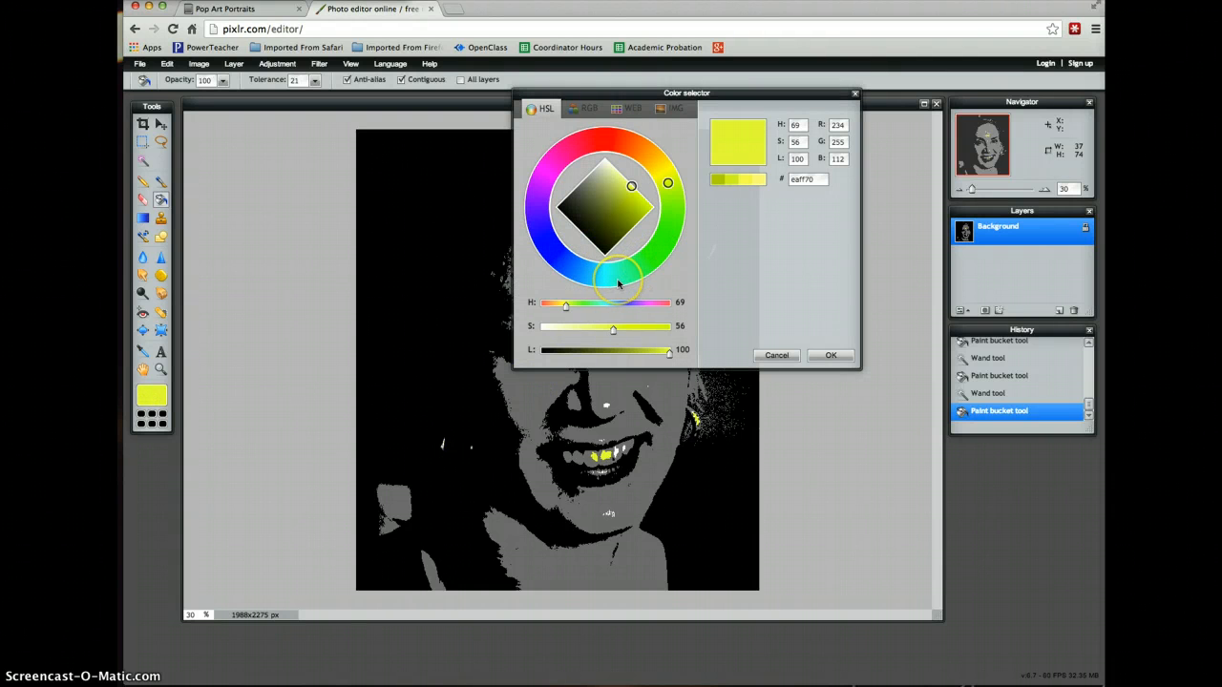
left_click(539, 187)
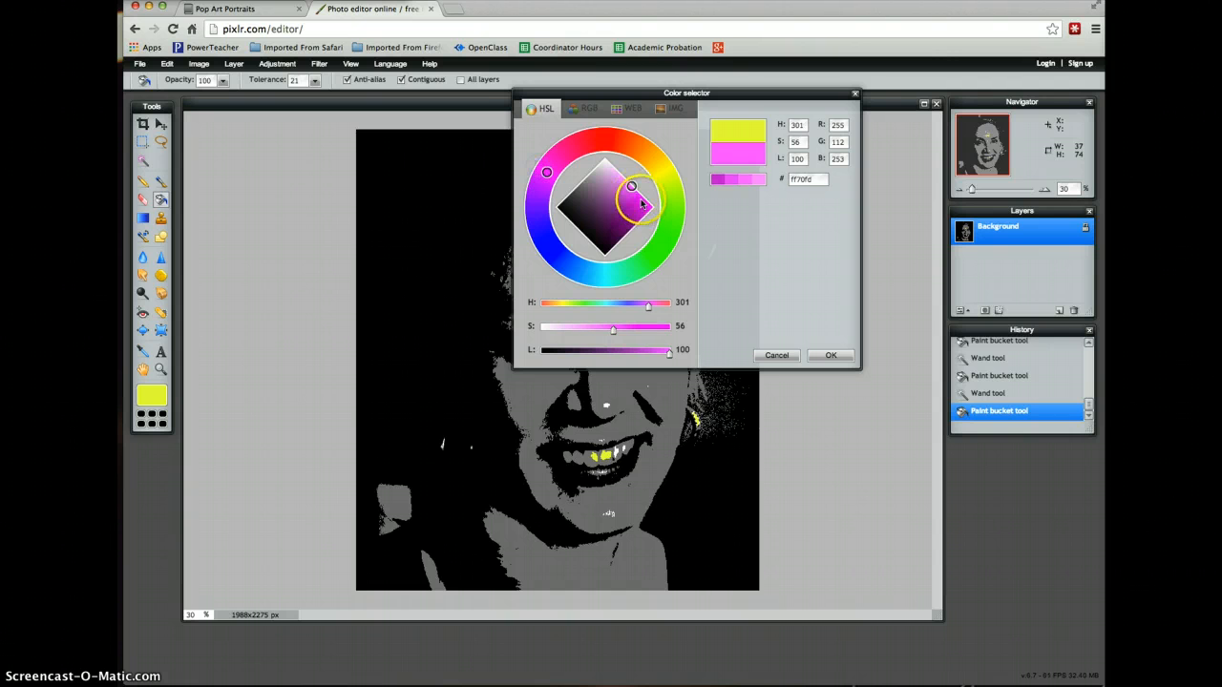
left_click_drag(643, 202, 646, 197)
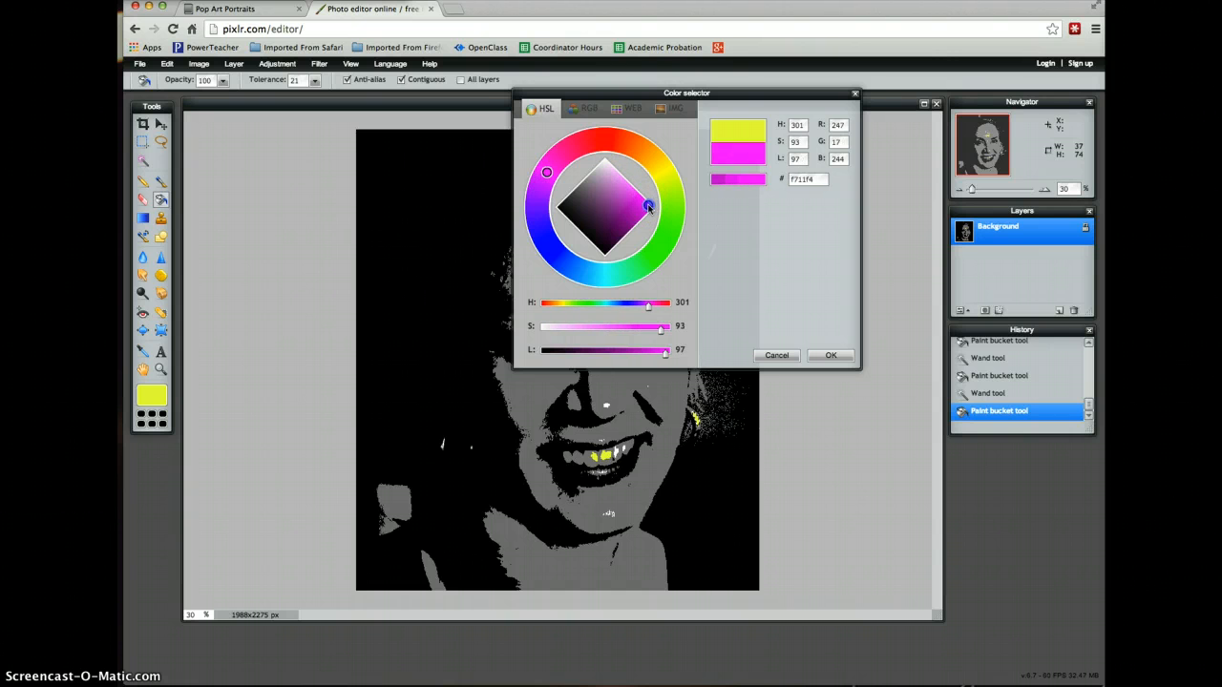
left_click_drag(643, 206, 639, 197)
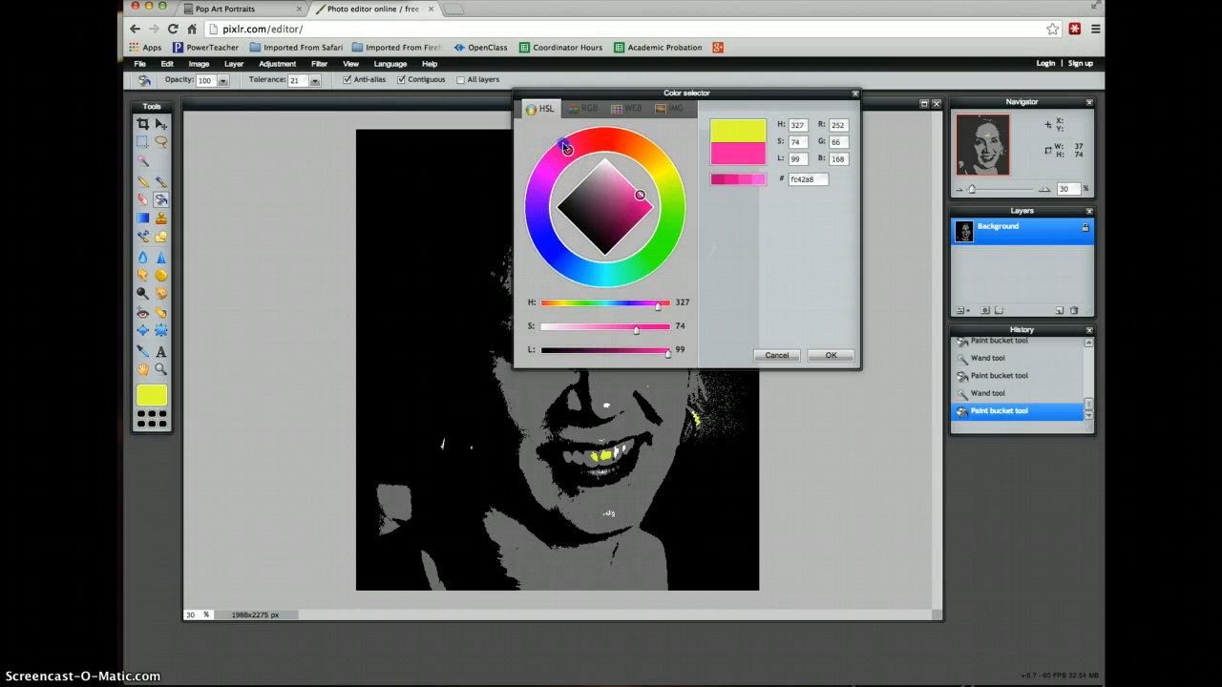
left_click(633, 201)
left_click_drag(641, 198, 643, 200)
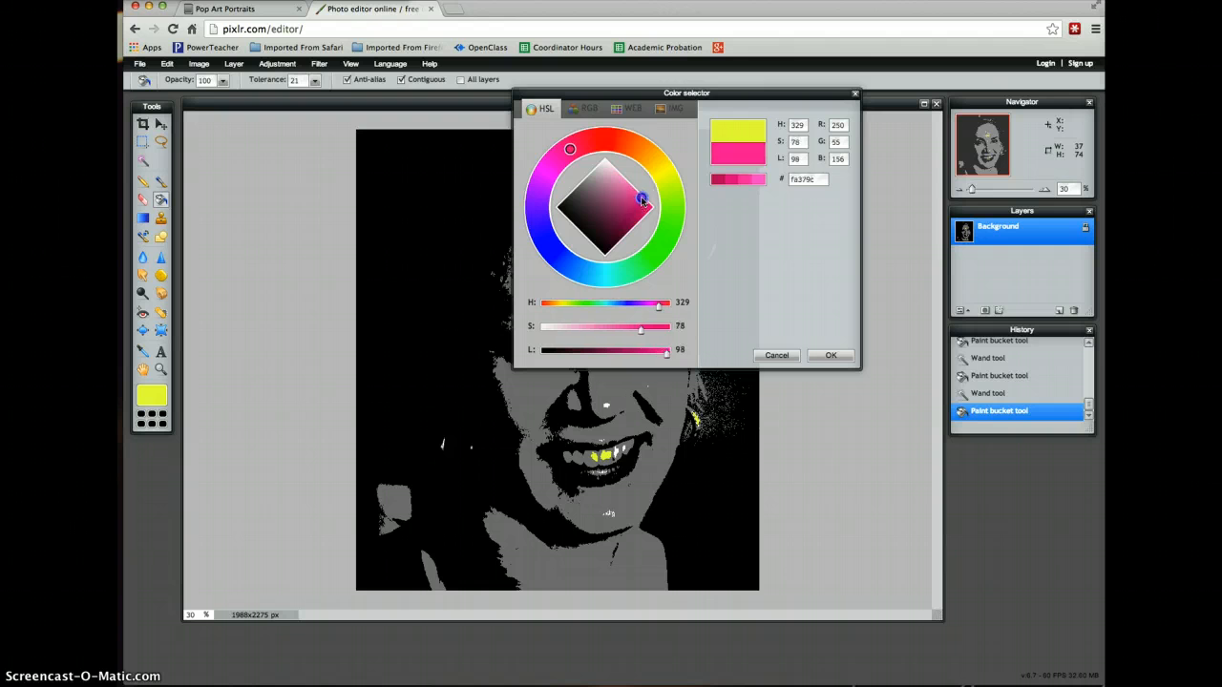
left_click(830, 355)
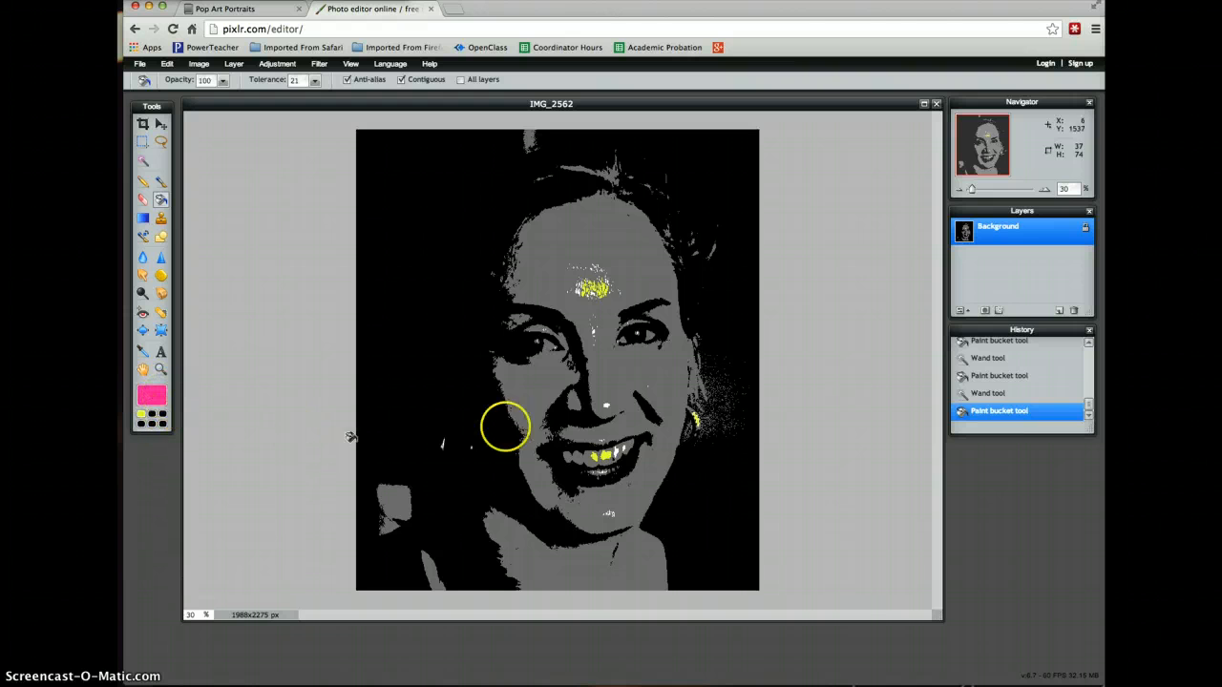
Clear the active selection and fill the large grey area of the face and neck with hot pink using the Paint bucket
left_click(520, 380)
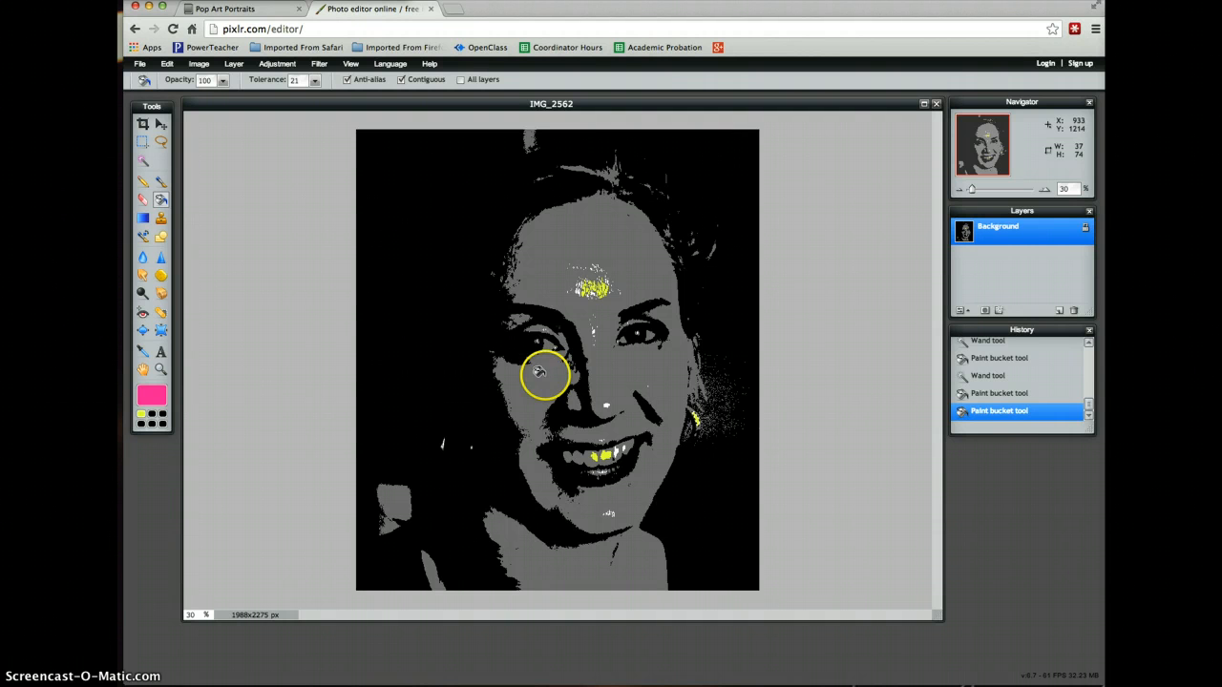
left_click(540, 373)
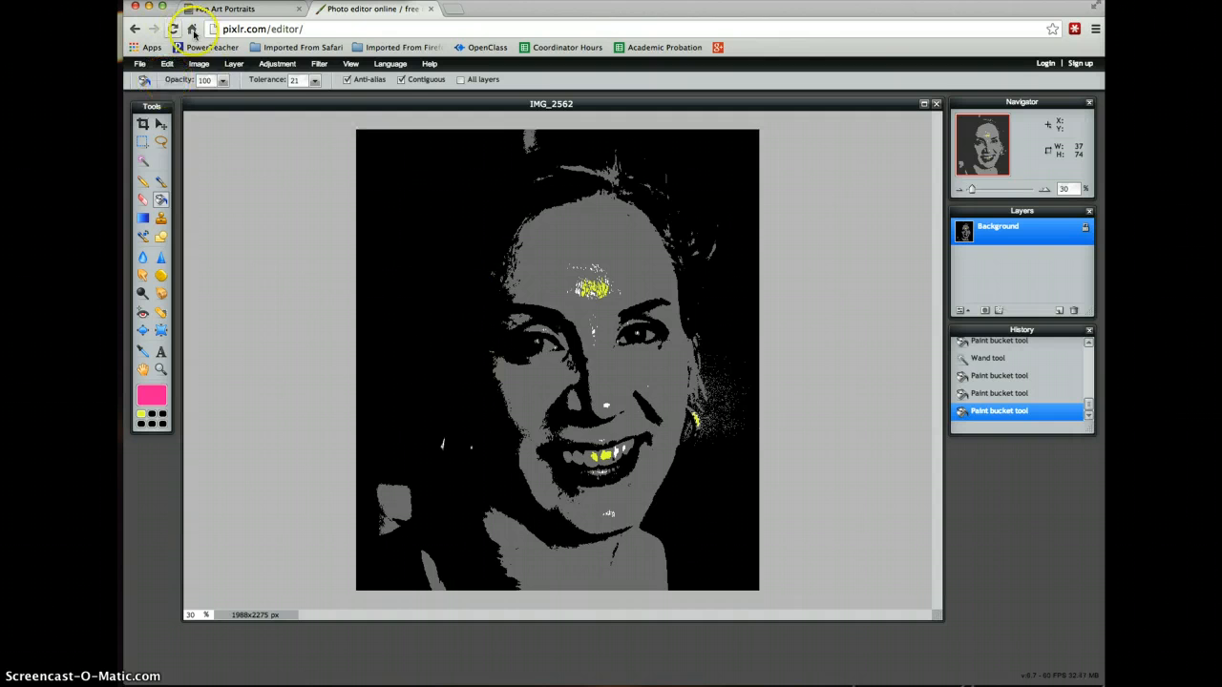
left_click(275, 64)
left_click(234, 64)
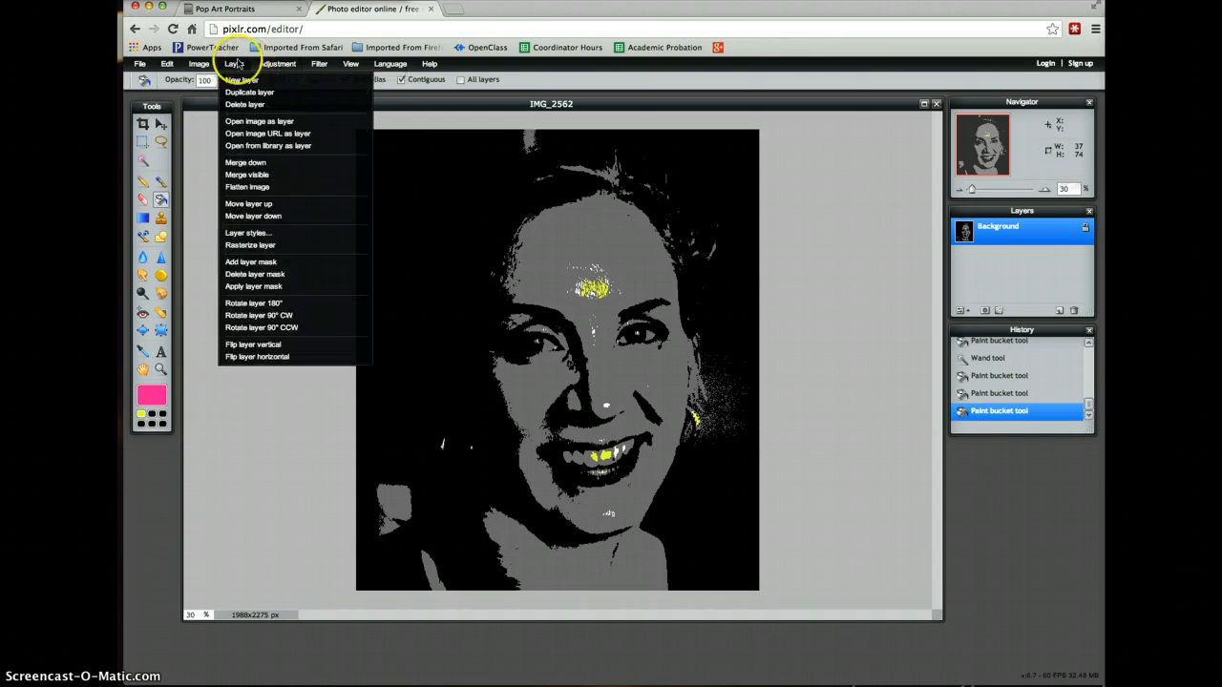
left_click(167, 64)
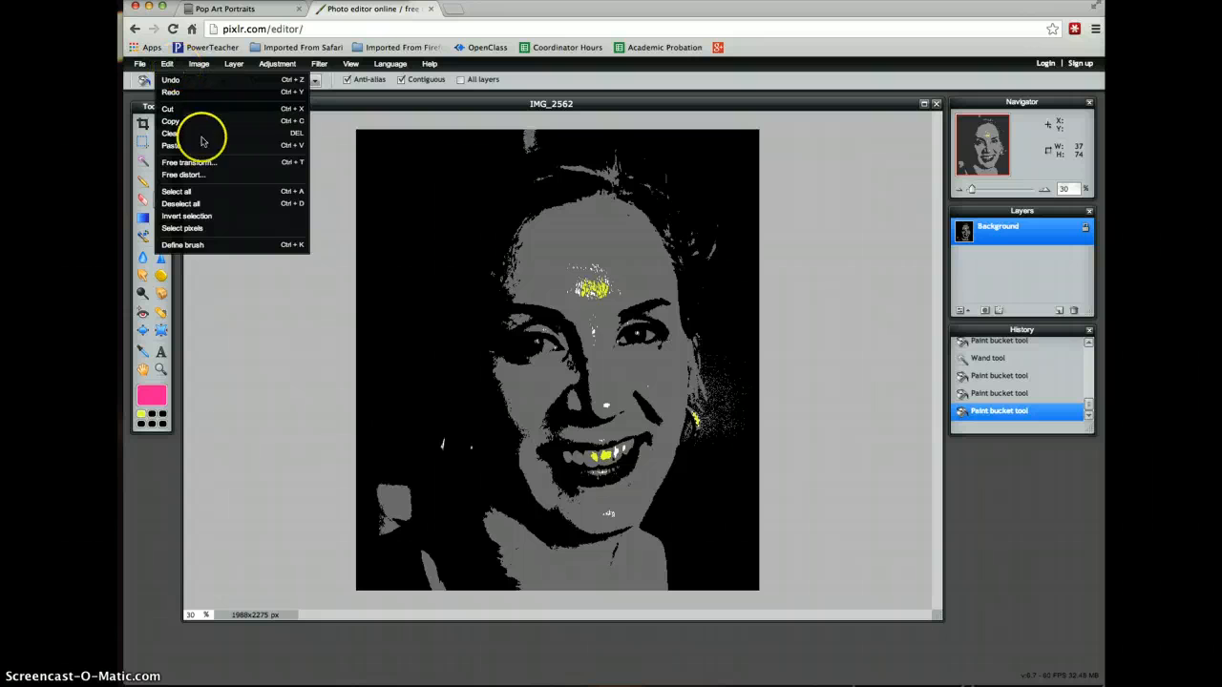
left_click(191, 203)
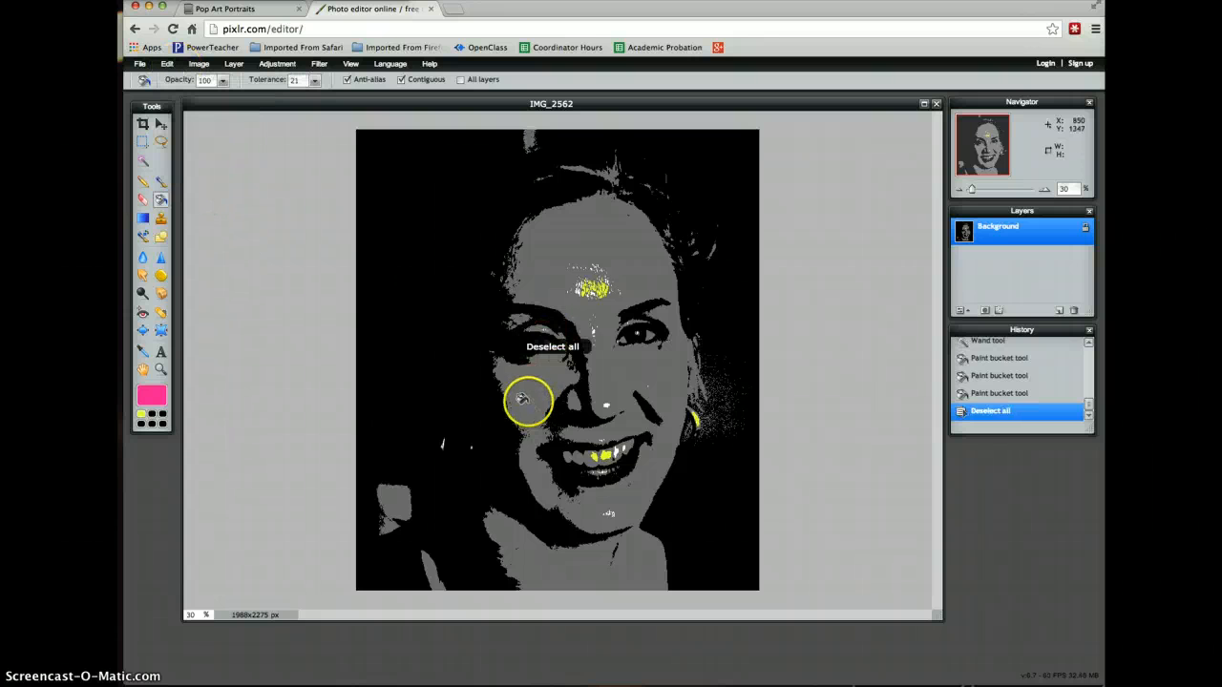
left_click(523, 384)
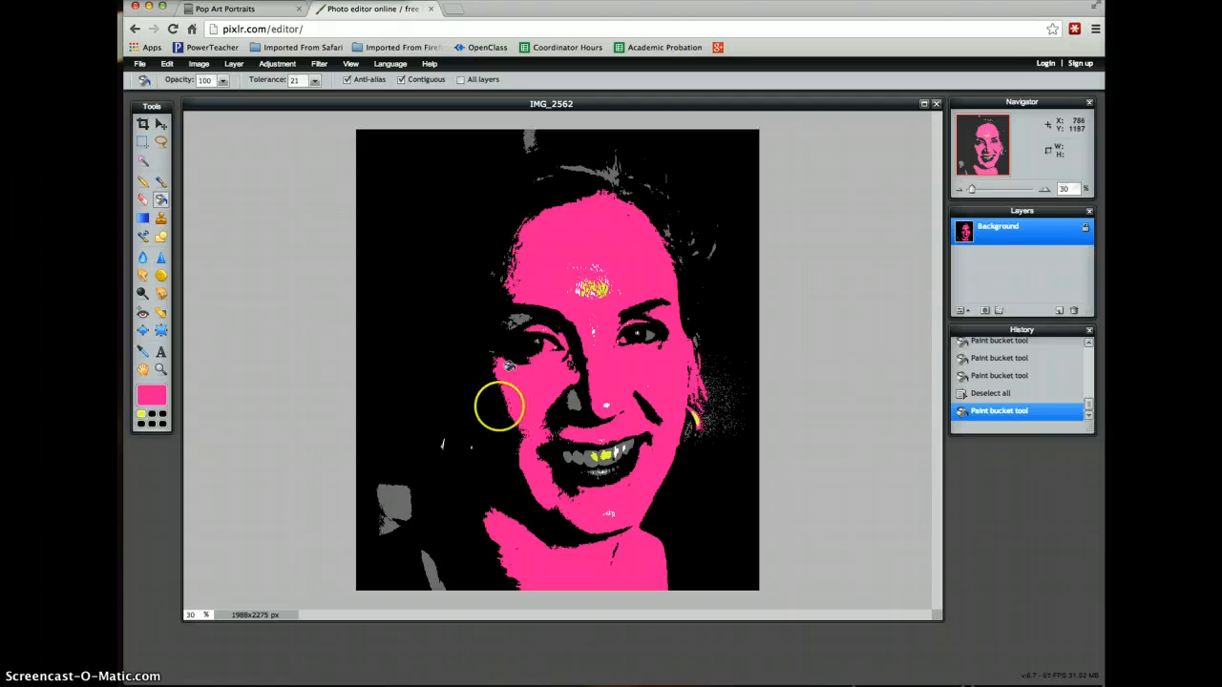
Fill the remaining grey areas of the eyelid, teeth, side of the nose and eye with hot pink
left_click(520, 320)
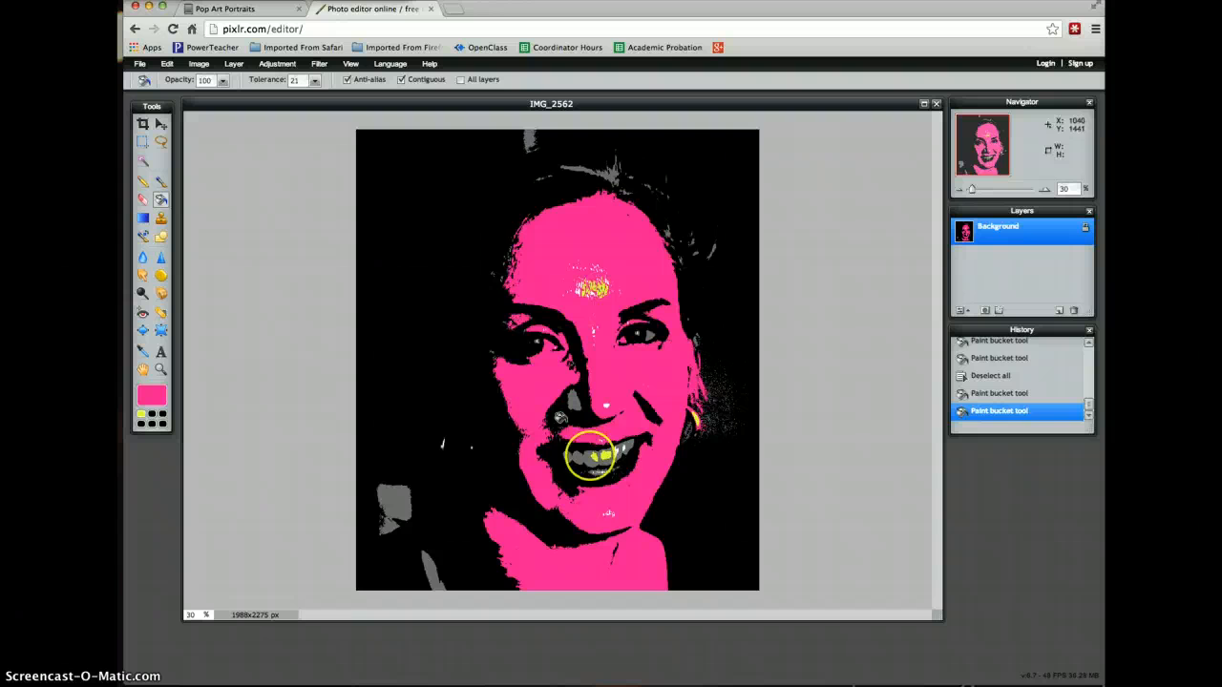
left_click(590, 456)
left_click(567, 398)
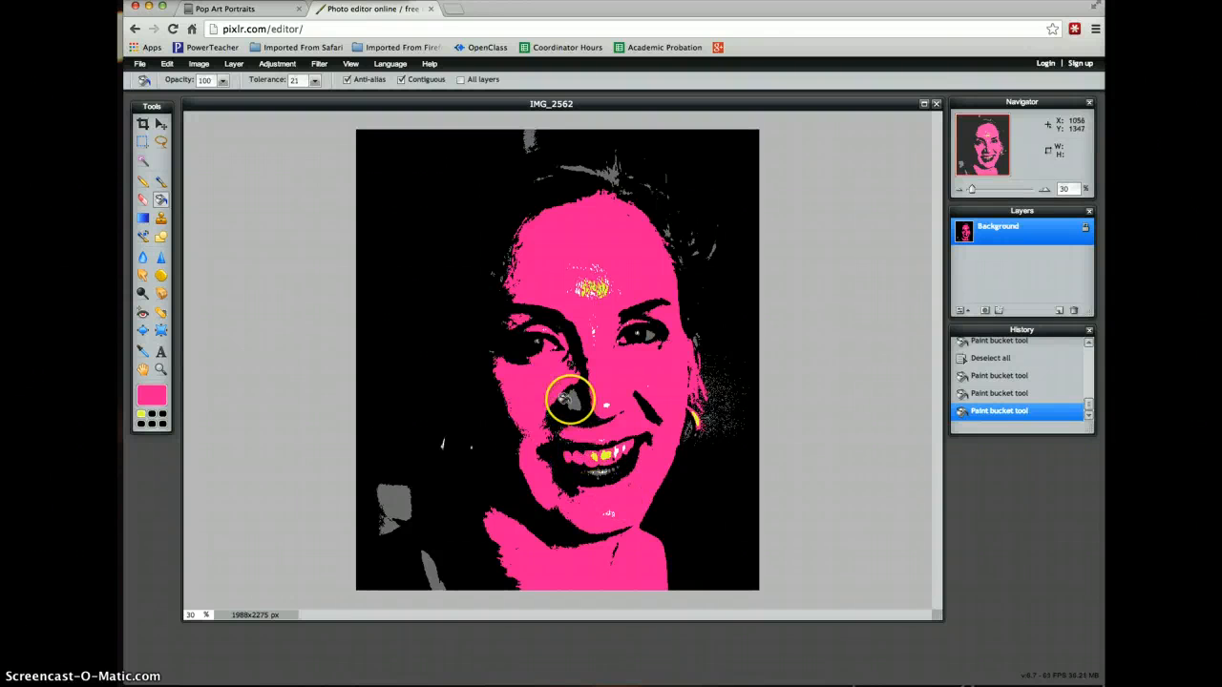
left_click(644, 335)
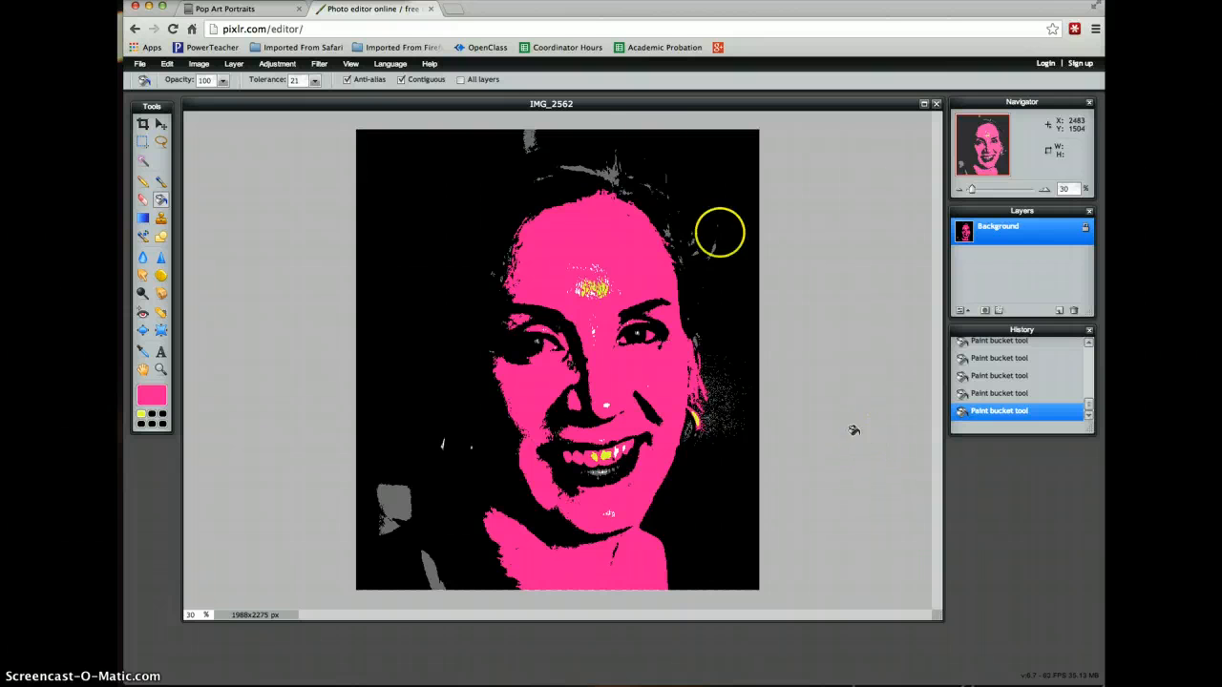
Fill the grey hair highlights above the forehead and beside the head with hot pink
left_click(600, 172)
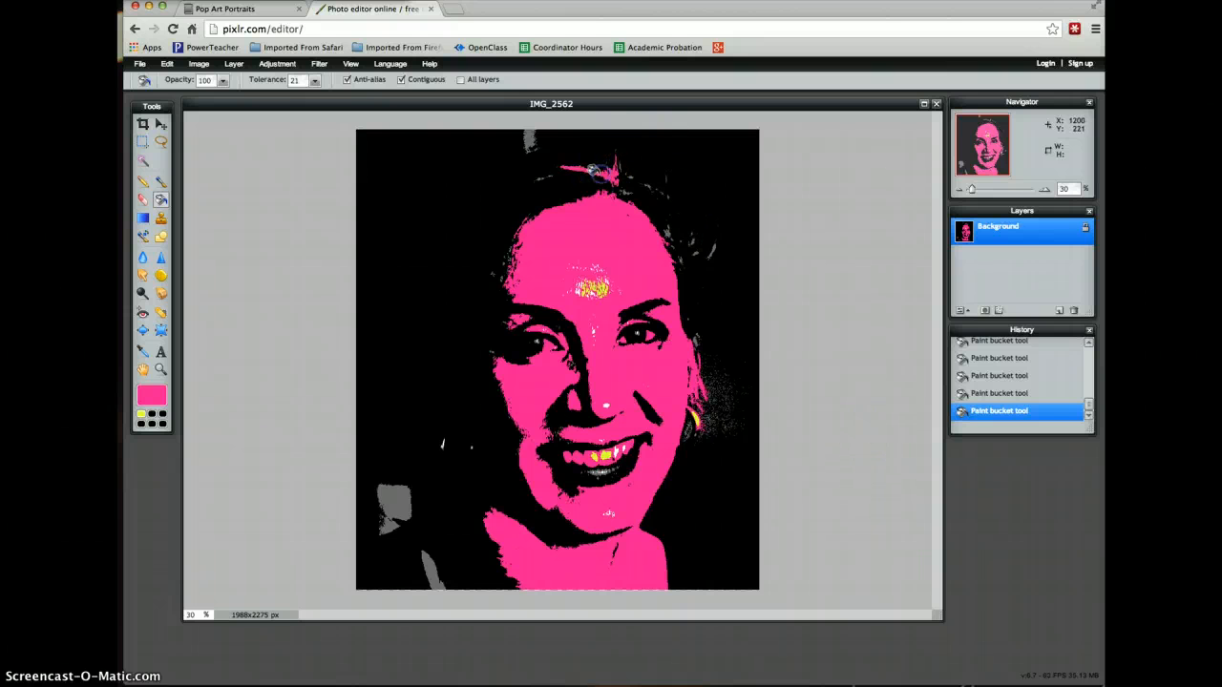
left_click(668, 231)
left_click(707, 248)
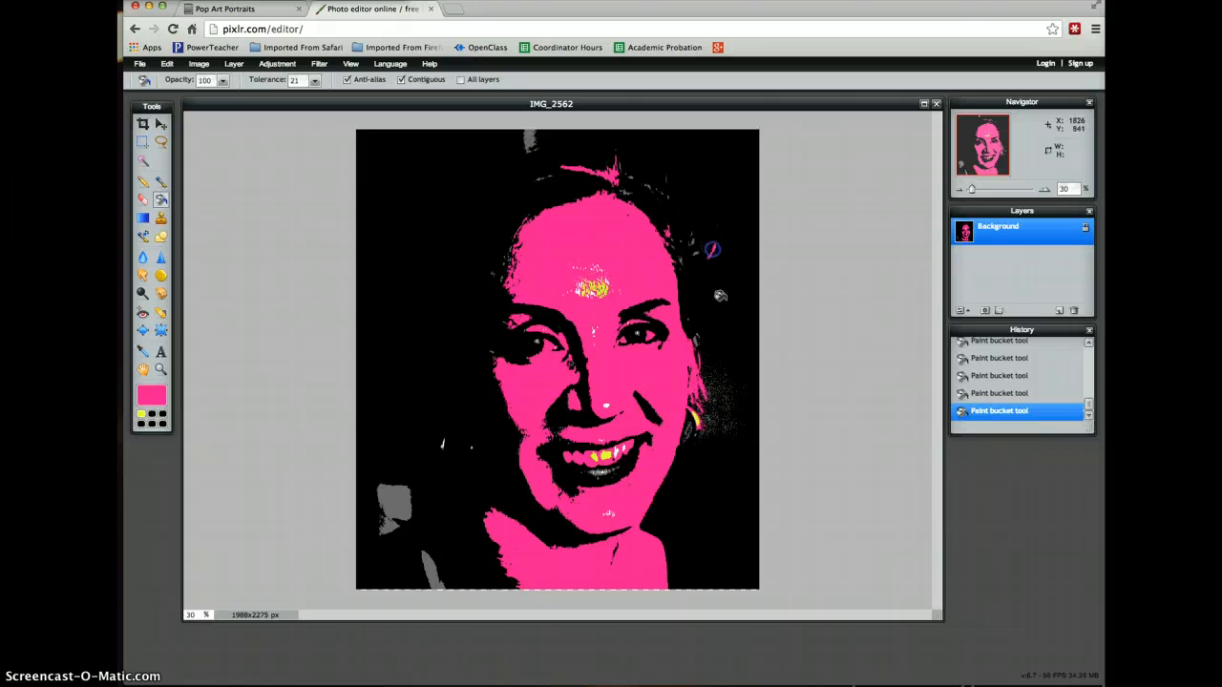
left_click(441, 519)
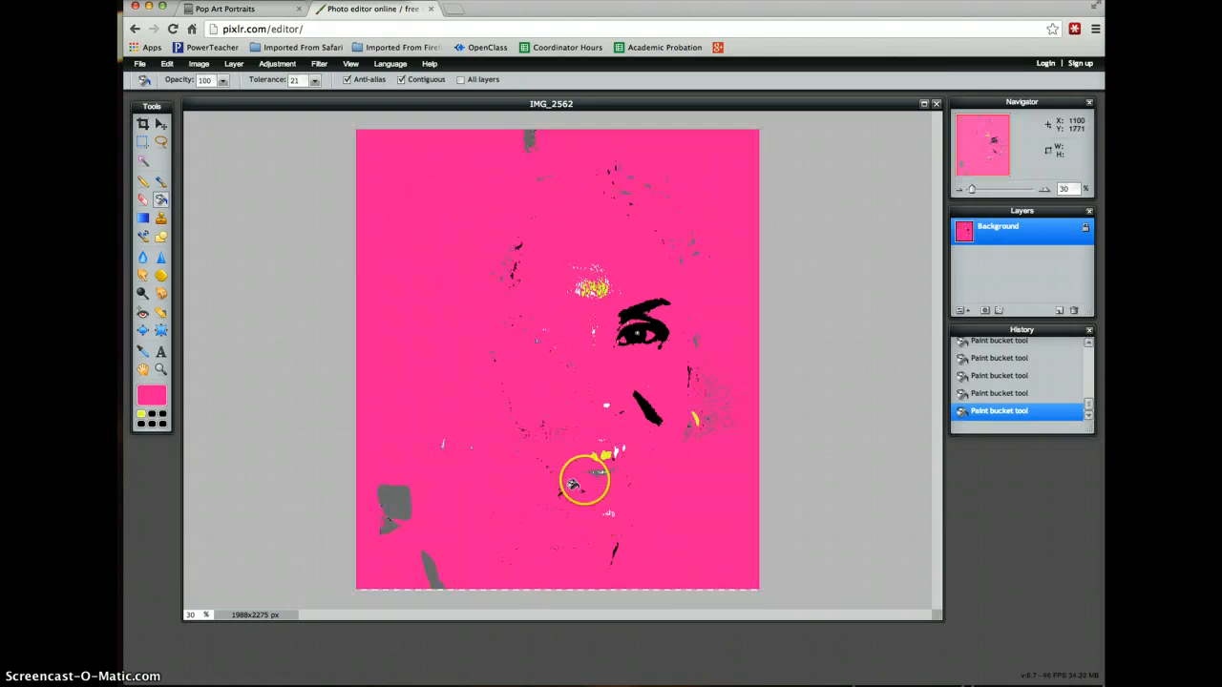
left_click(167, 63)
left_click(172, 81)
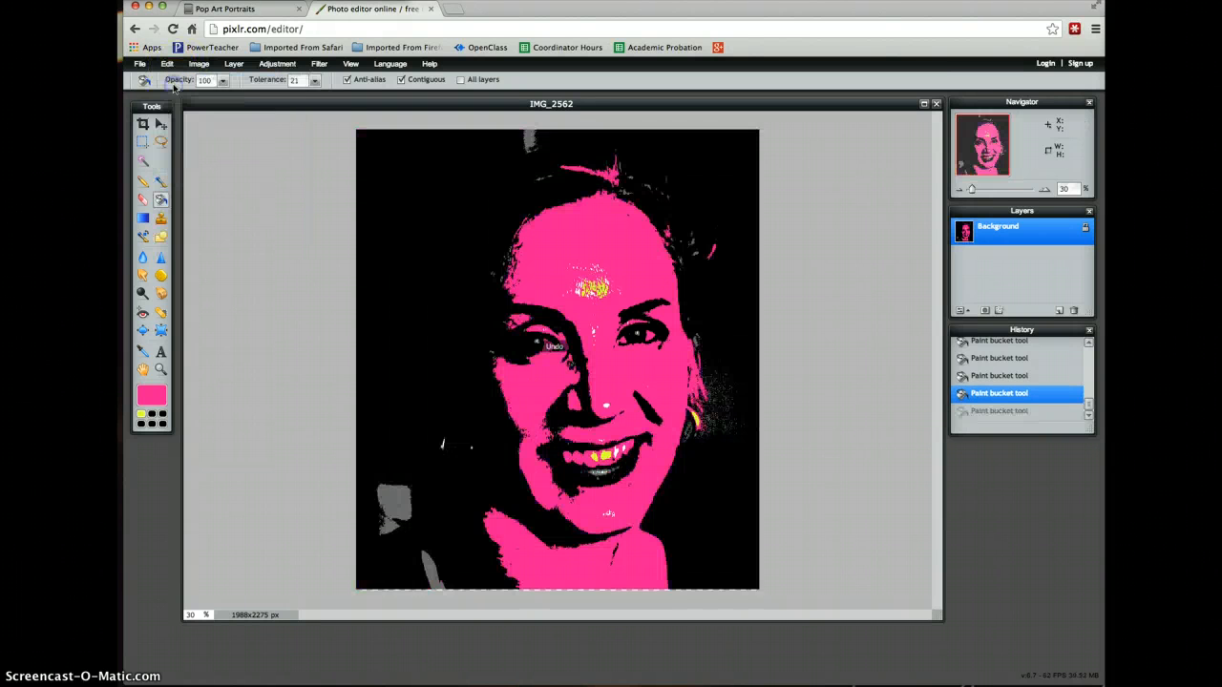
Fill the two grey patches in the photo's lower left corner with hot pink
left_click(402, 506)
left_click(432, 578)
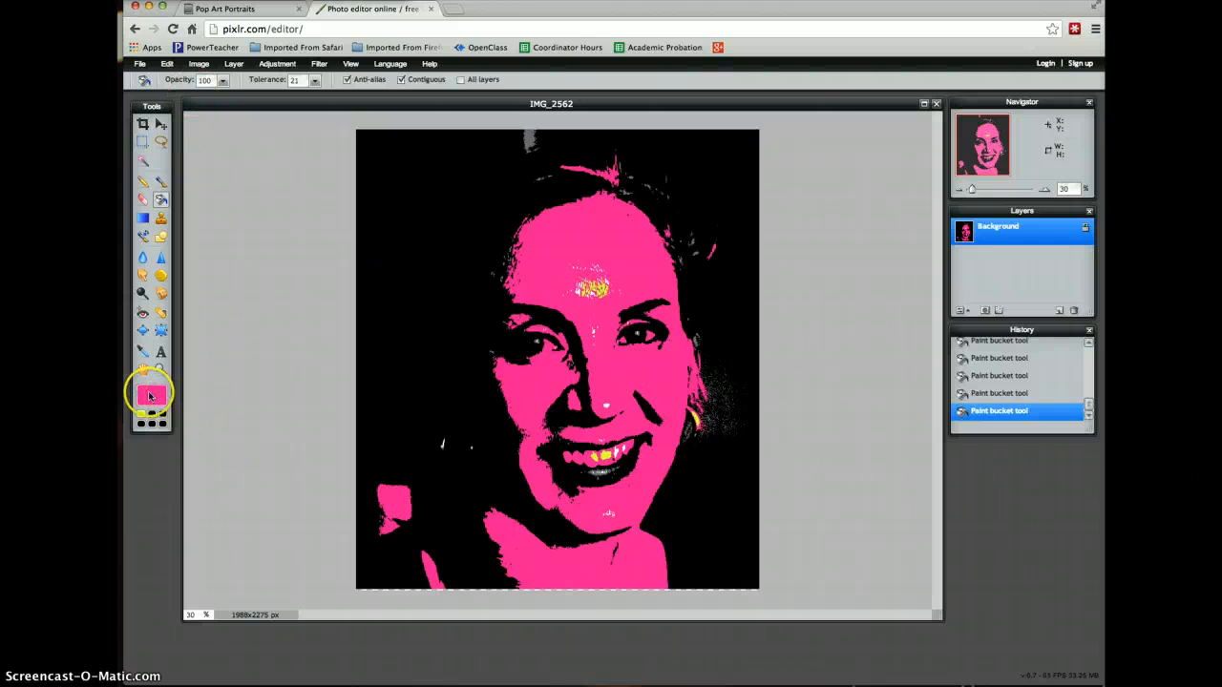
Set the main colour to dark navy blue (#063c73)
left_click(156, 402)
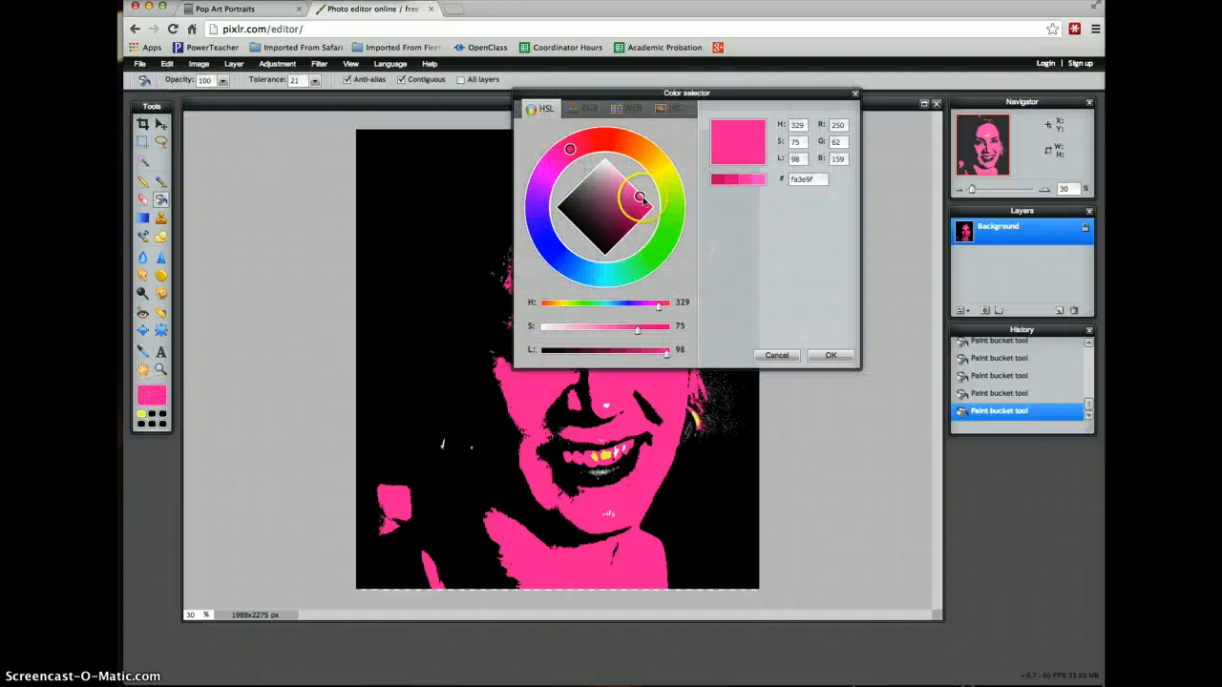
left_click(580, 271)
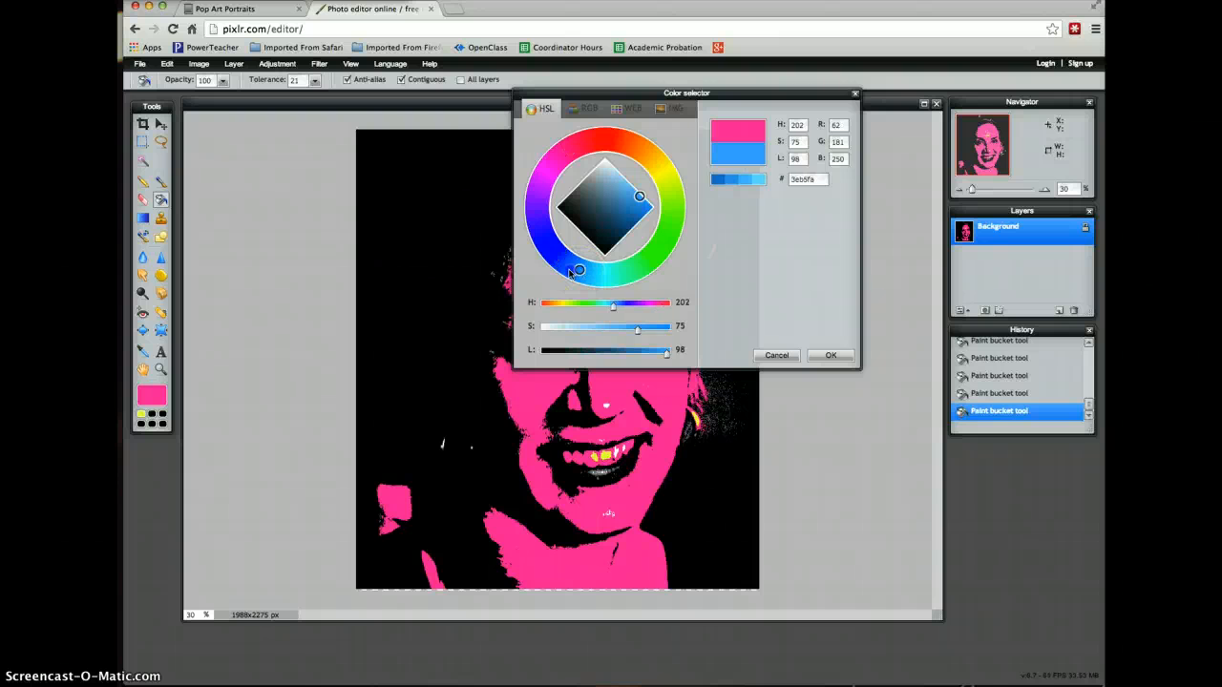
left_click_drag(570, 273, 541, 256)
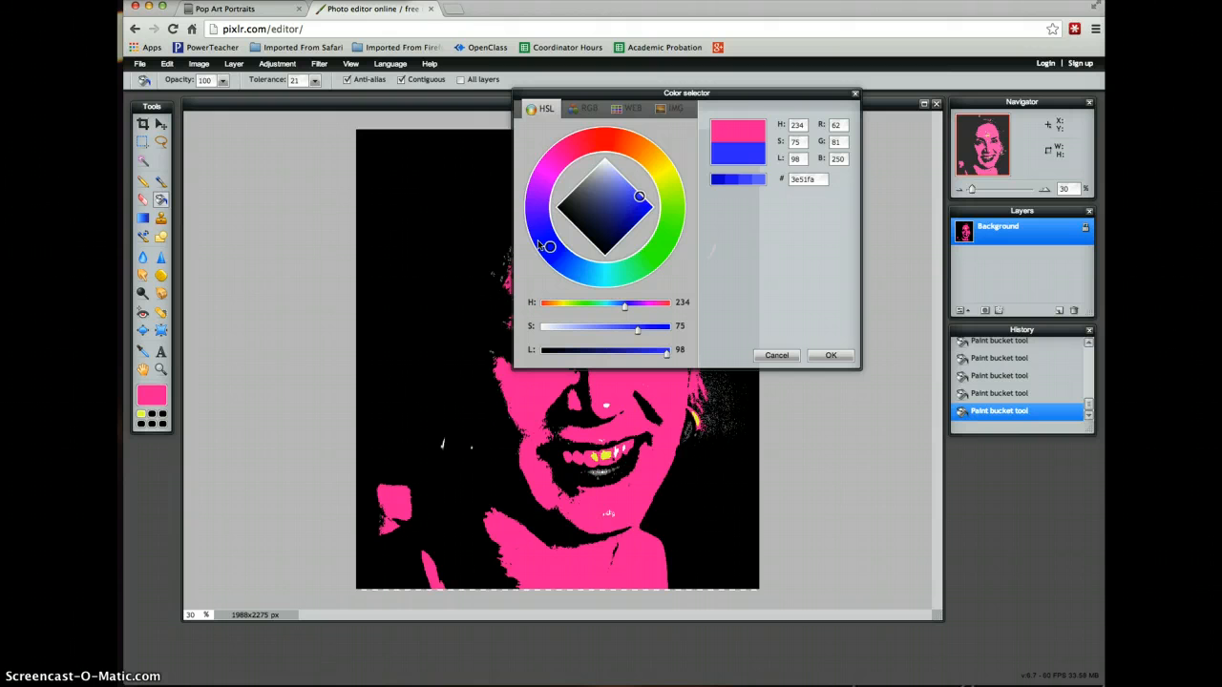
left_click(662, 245)
left_click(619, 232)
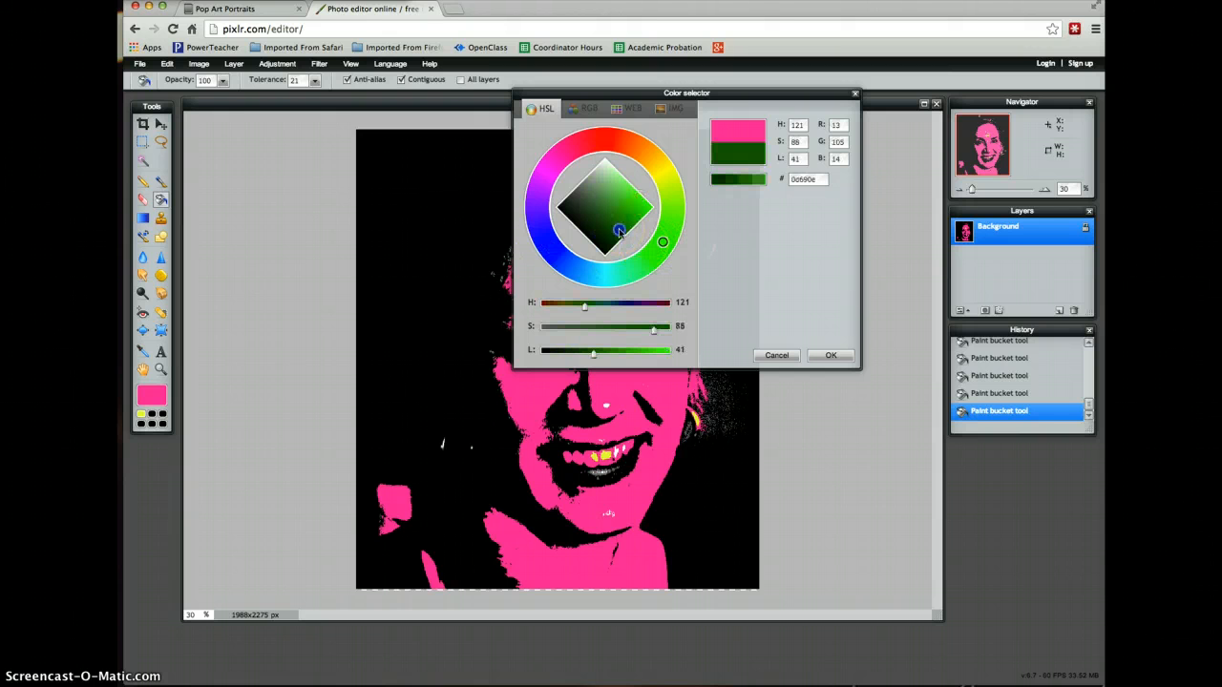
left_click_drag(609, 226, 608, 195)
left_click(666, 243)
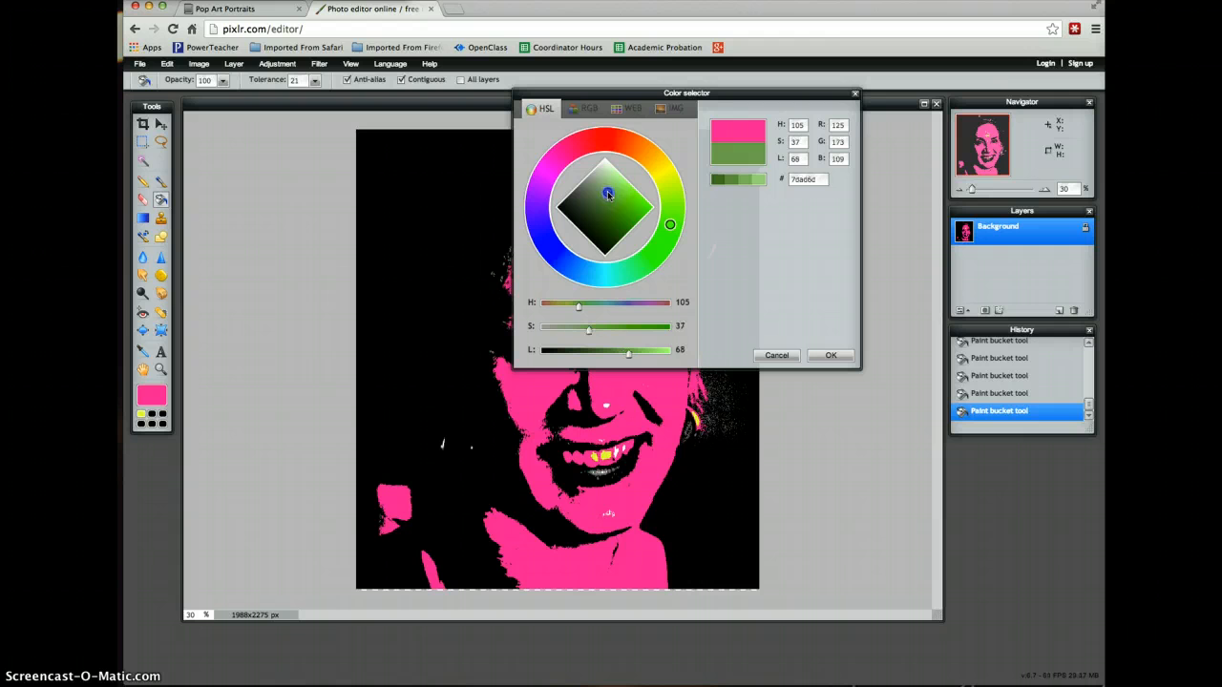
left_click(572, 265)
left_click_drag(612, 202, 626, 234)
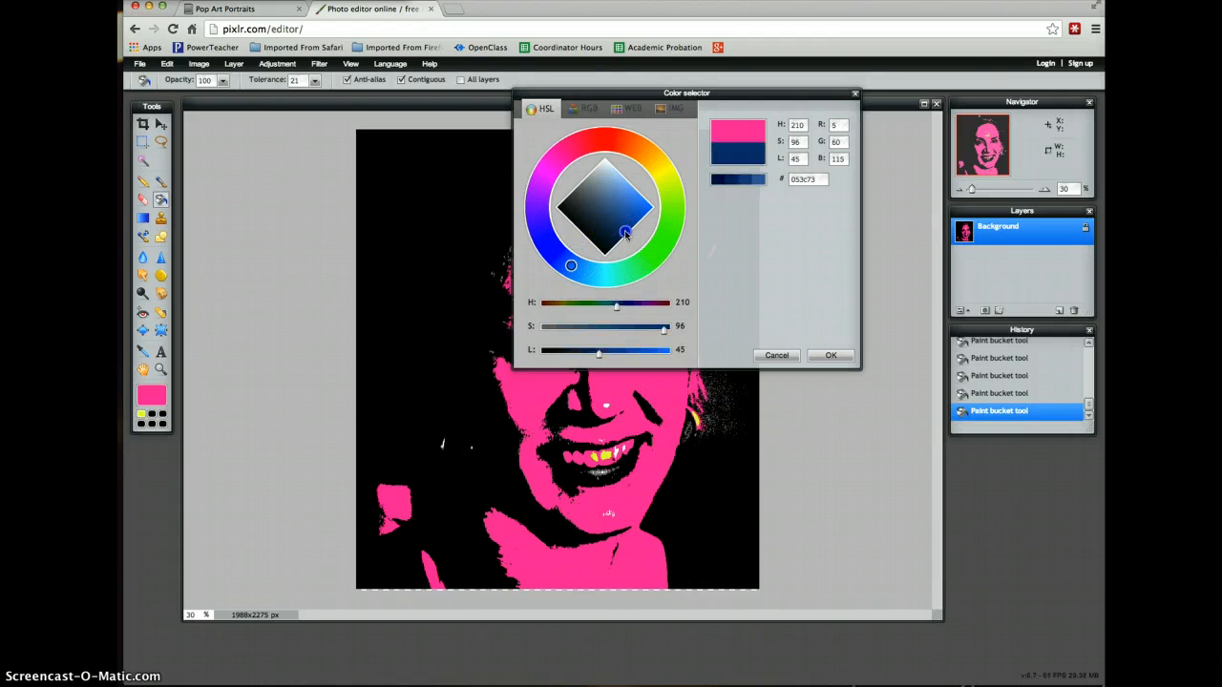
left_click(831, 355)
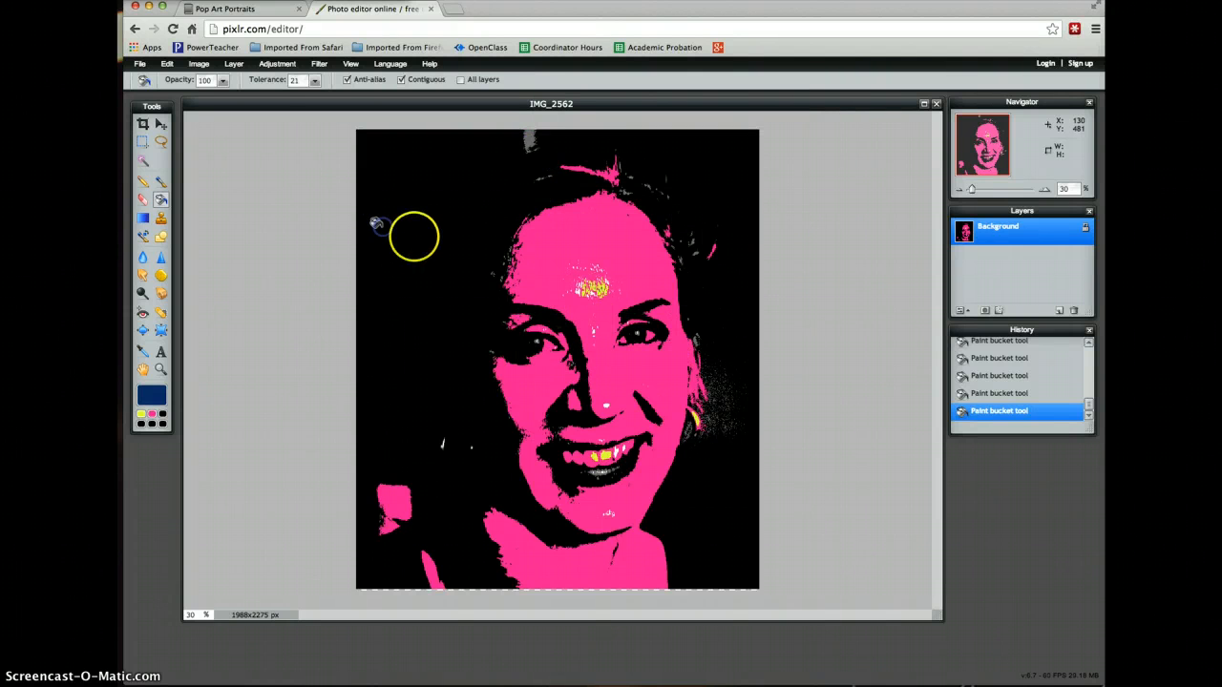
Fill the black background and hair, the separate black eye and eyebrow, and the cheek crease with navy blue
left_click(423, 248)
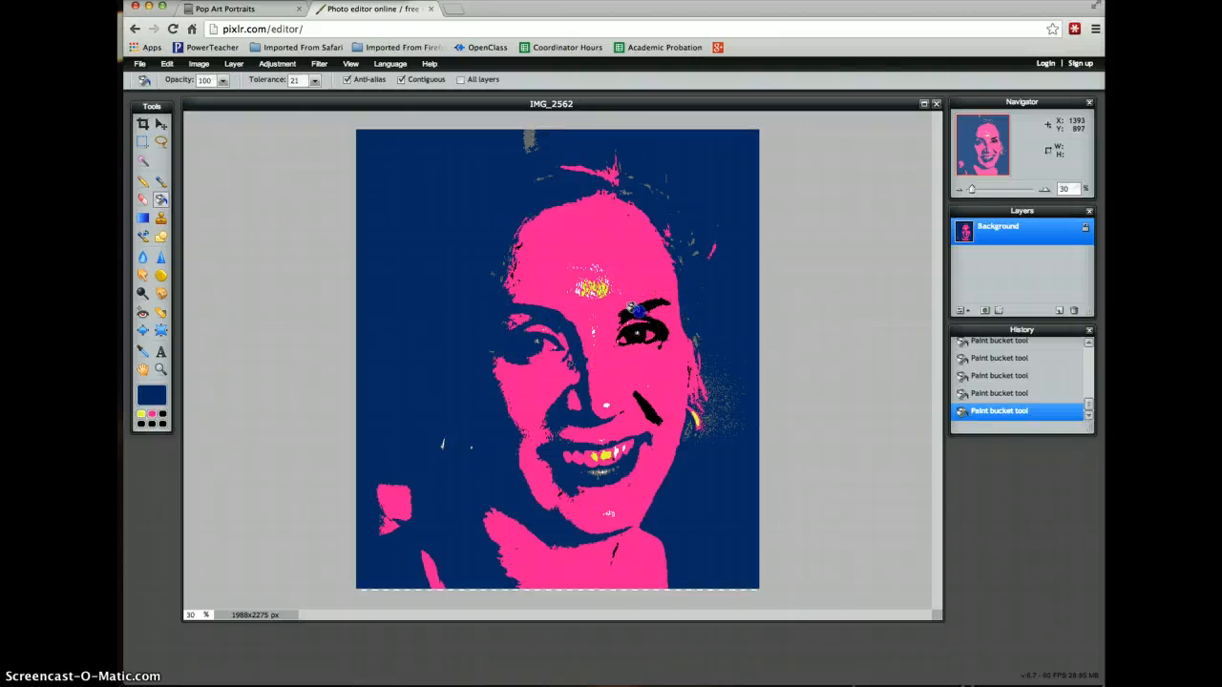
left_click(664, 326)
left_click(647, 399)
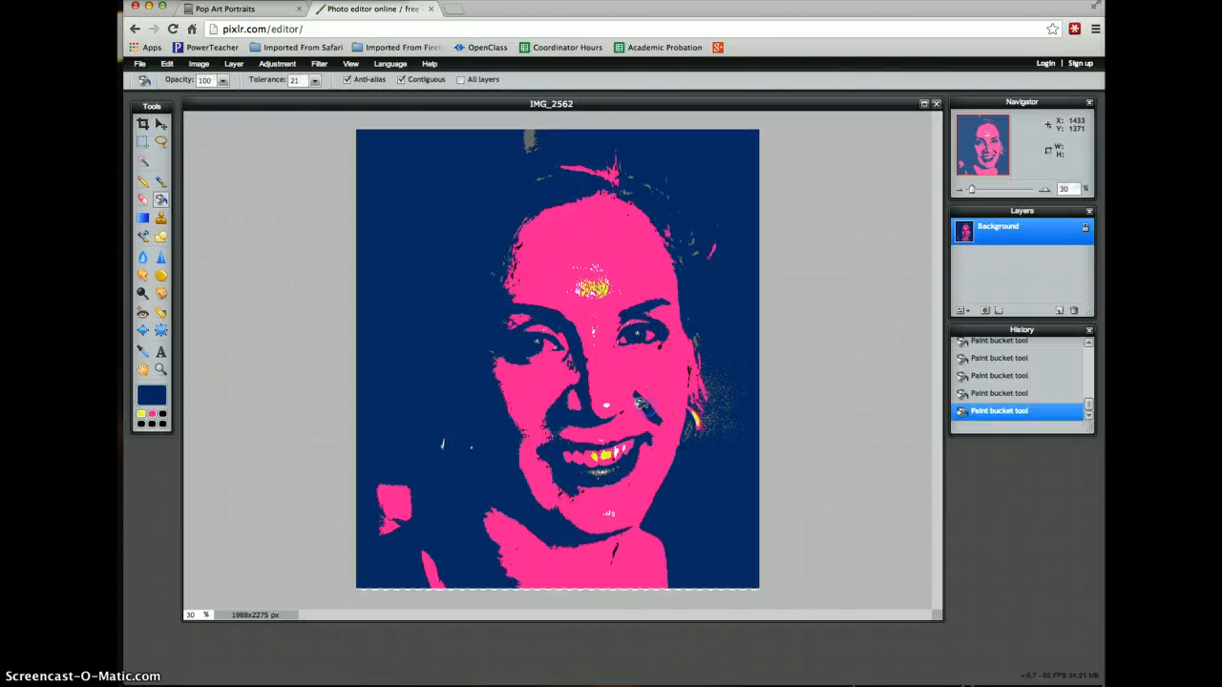
left_click(694, 340)
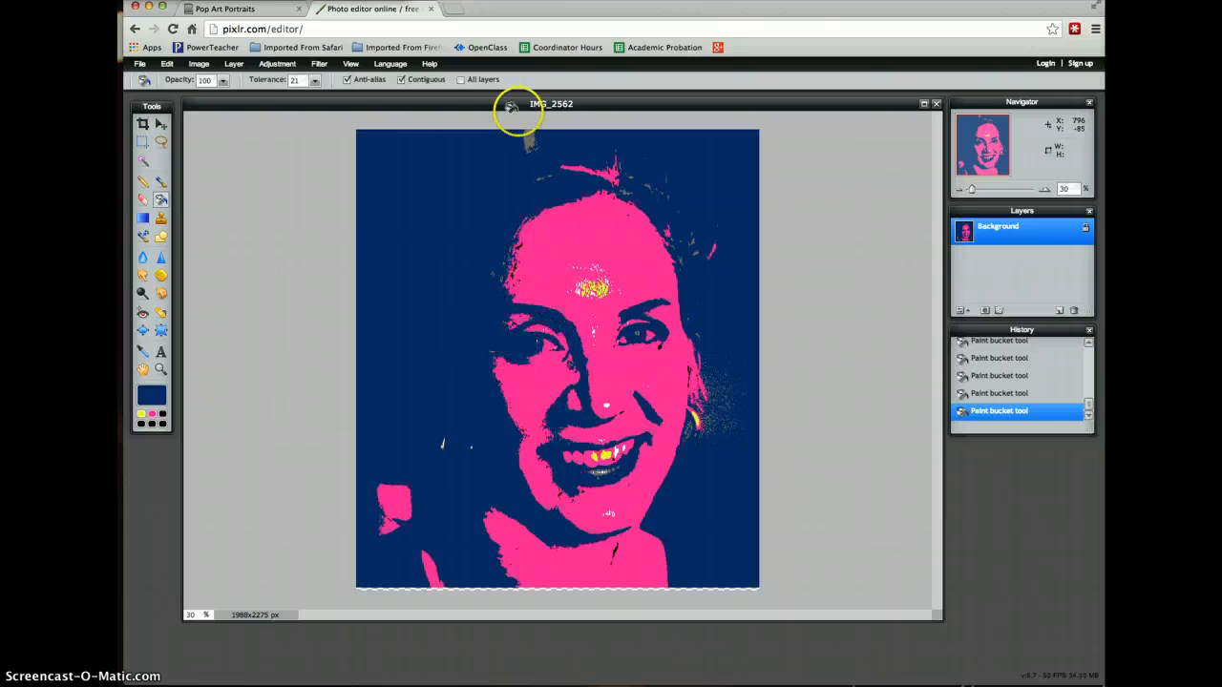
Set the main colour to bright green and fill the grey patch at the photo's top edge with it
left_click(150, 400)
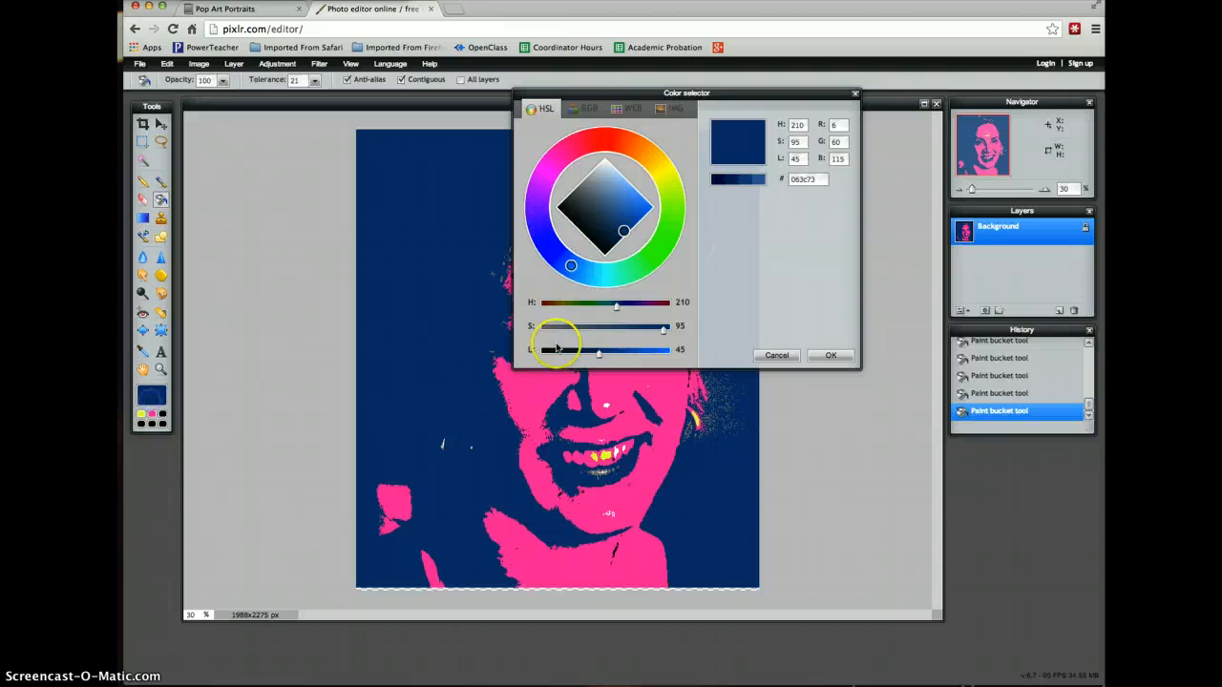
left_click(657, 248)
left_click_drag(649, 226, 648, 206)
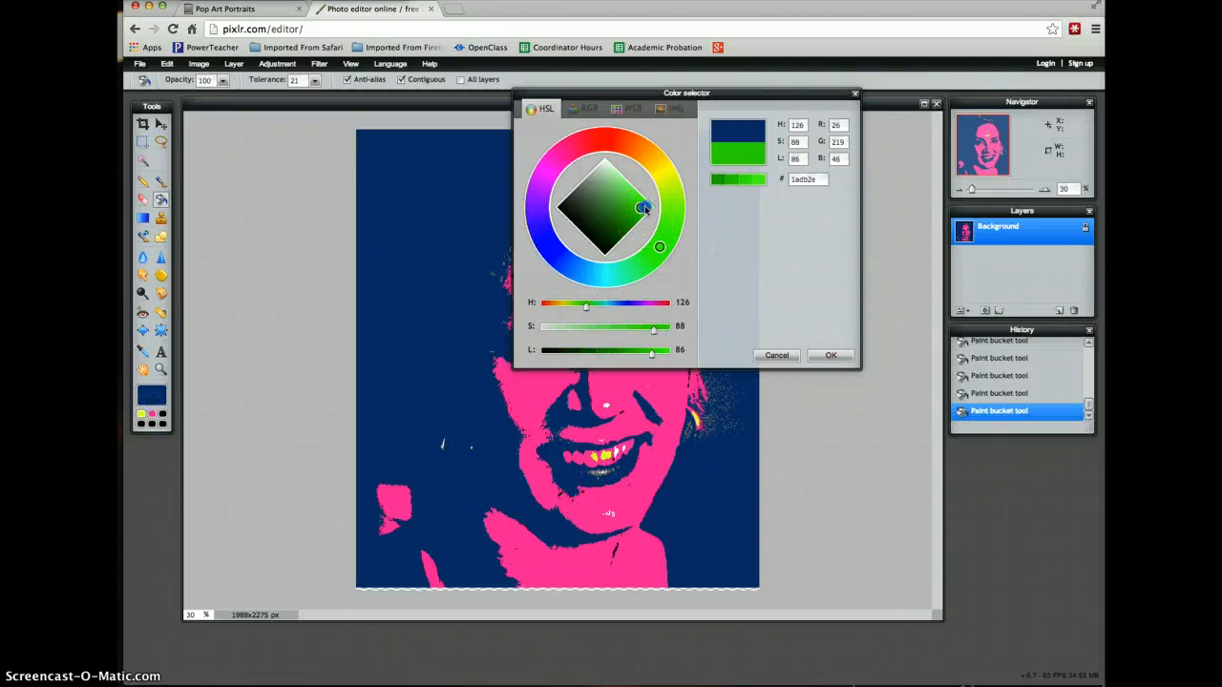
left_click(833, 356)
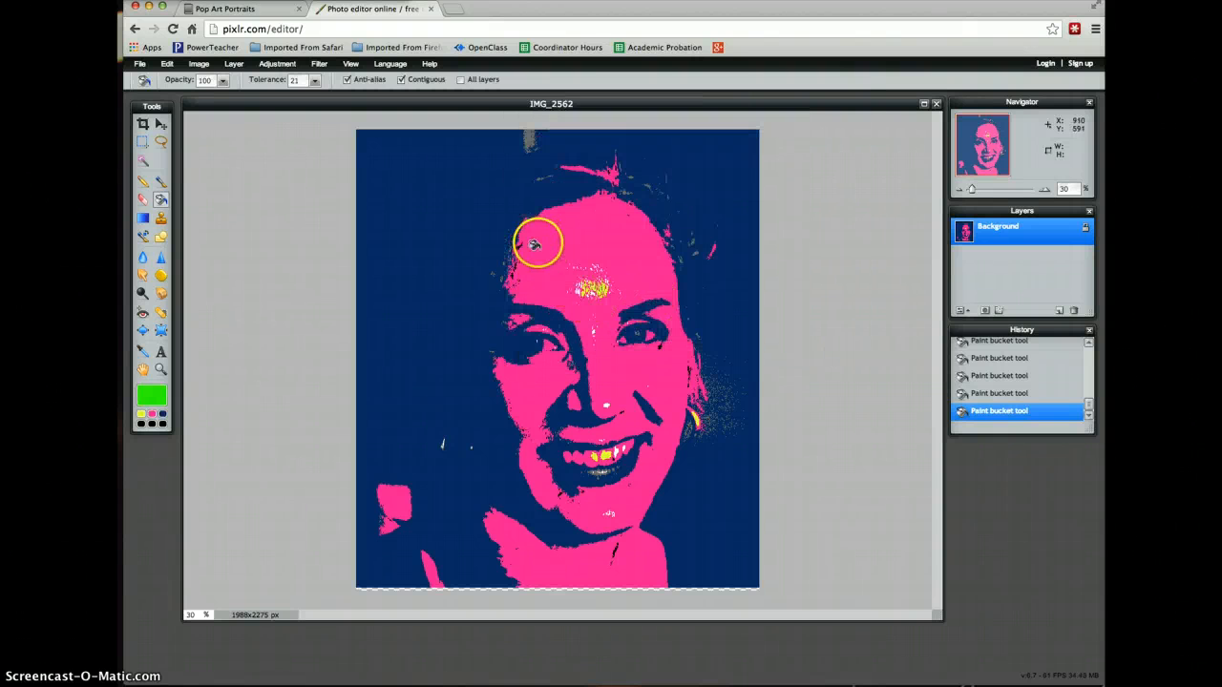
left_click(525, 139)
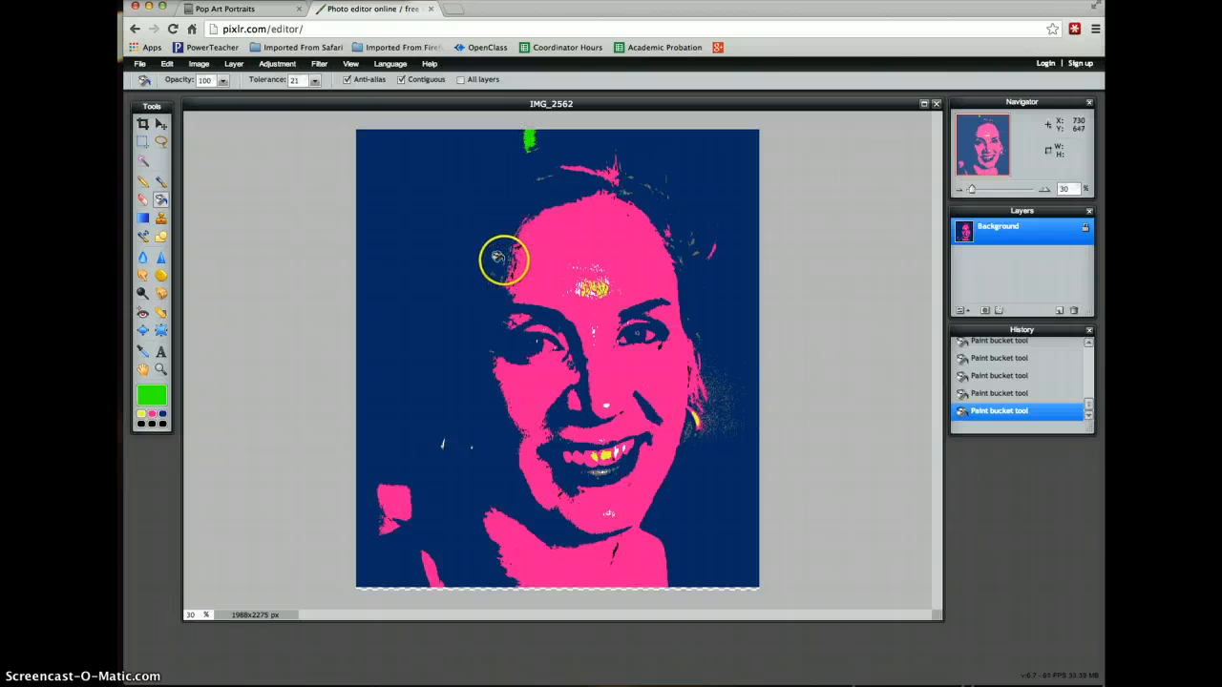
Try to fill the grey specks beside the forehead and the grey patch on the lower lip with green, undoing each fill
left_click(497, 257)
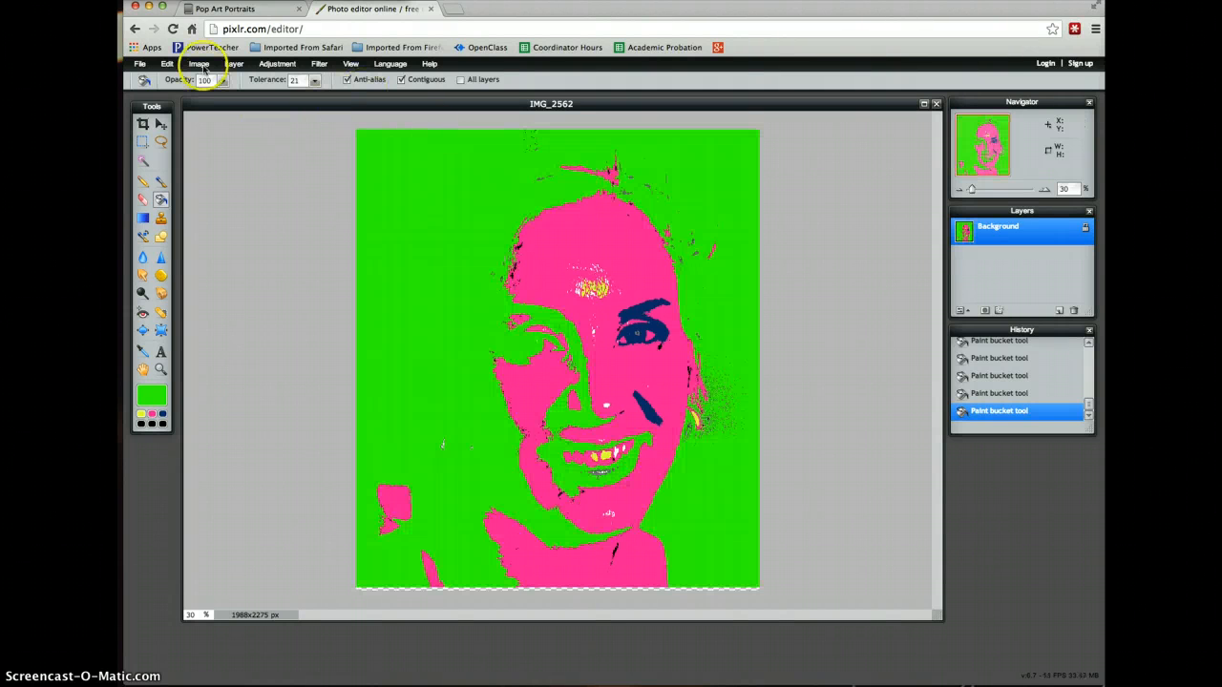
left_click(167, 64)
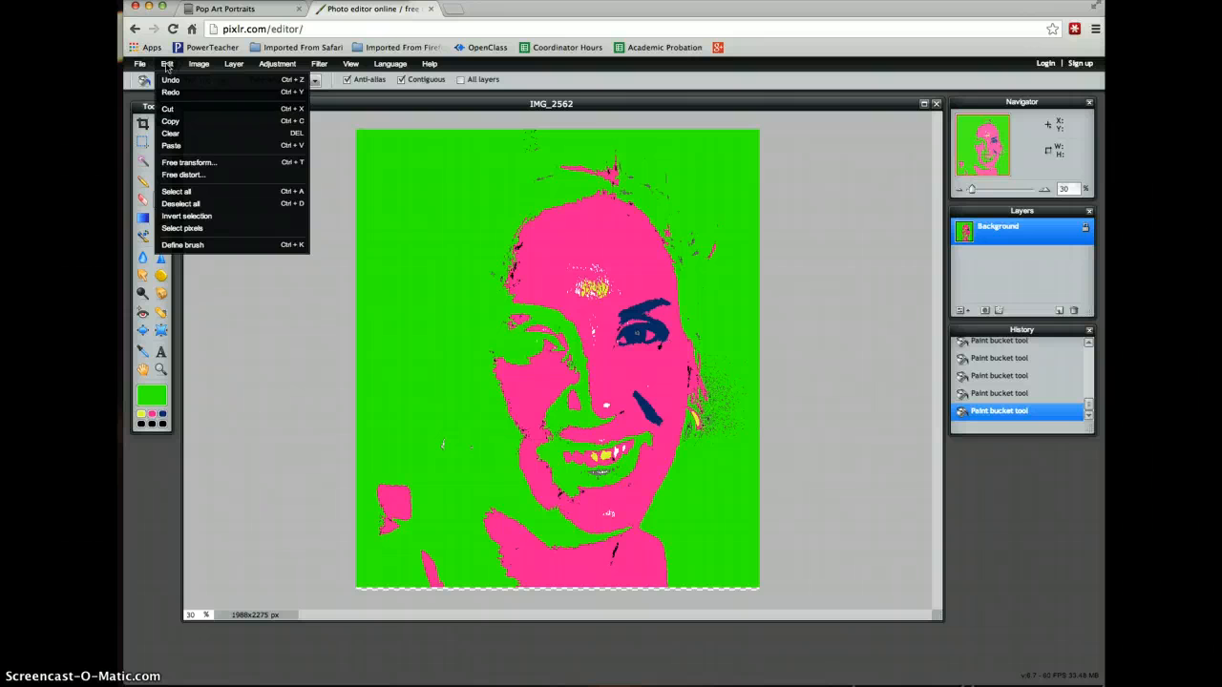
left_click(170, 80)
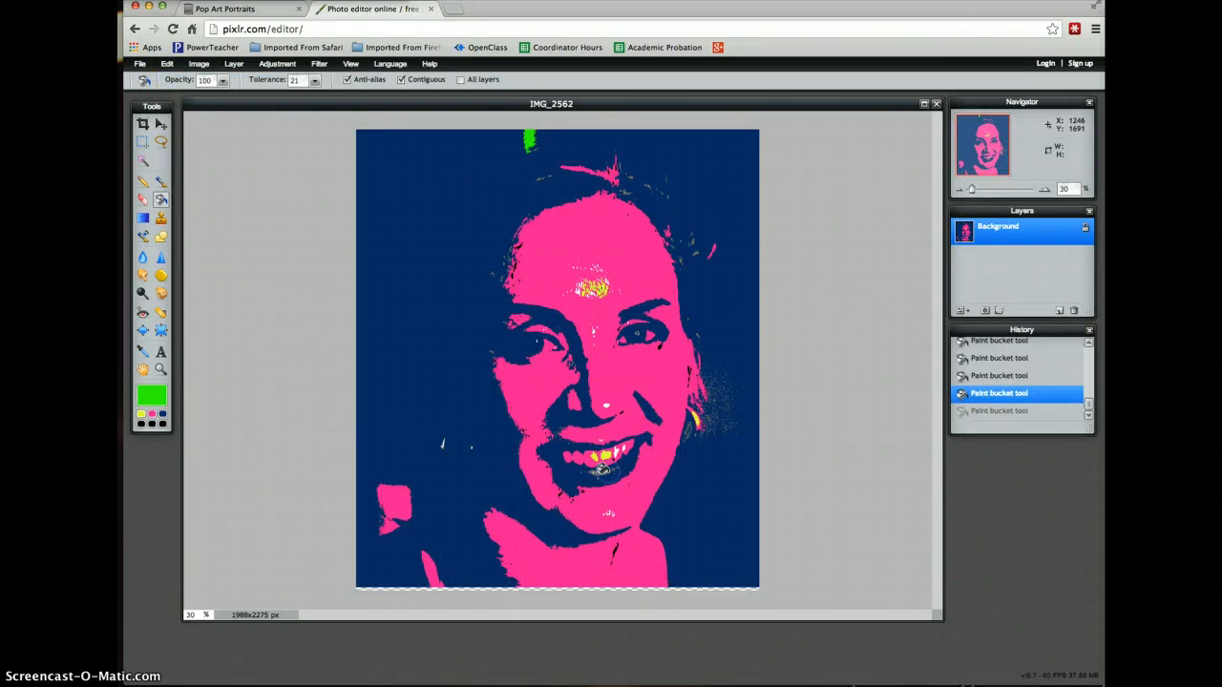
left_click(602, 467)
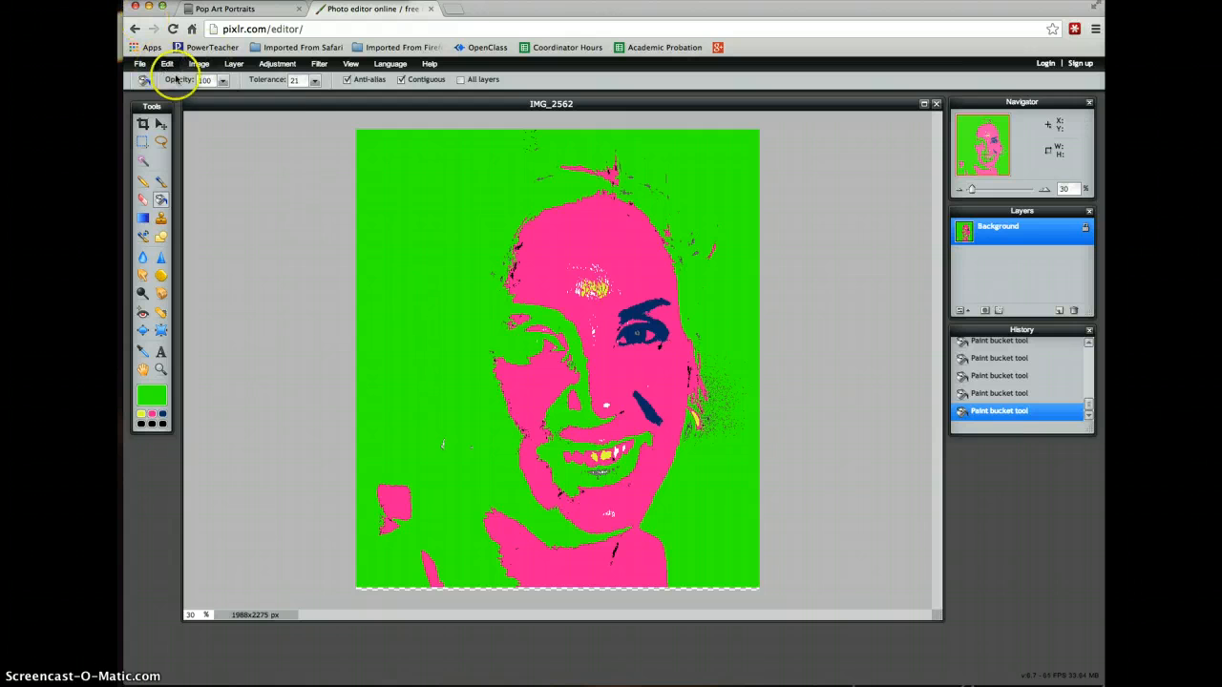
left_click(167, 64)
left_click(172, 80)
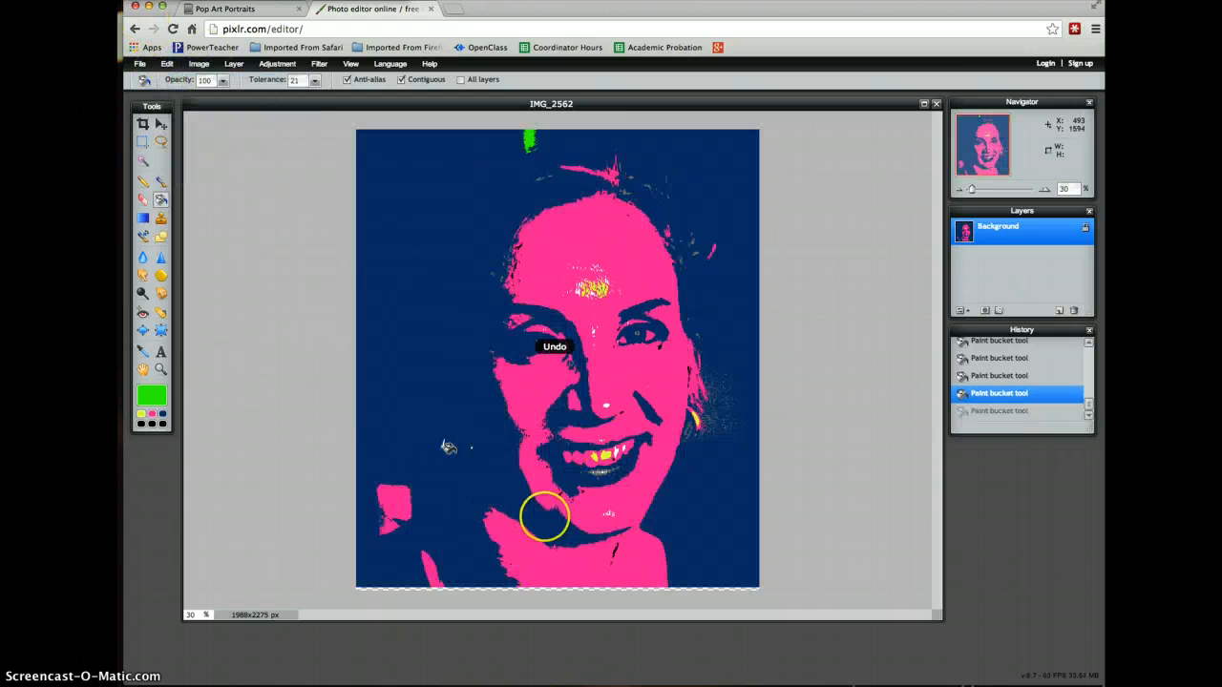
Fill the pink face and neck with bright green and save the image to the Desktop as JPEG pop4 with quality 80
left_click(564, 567)
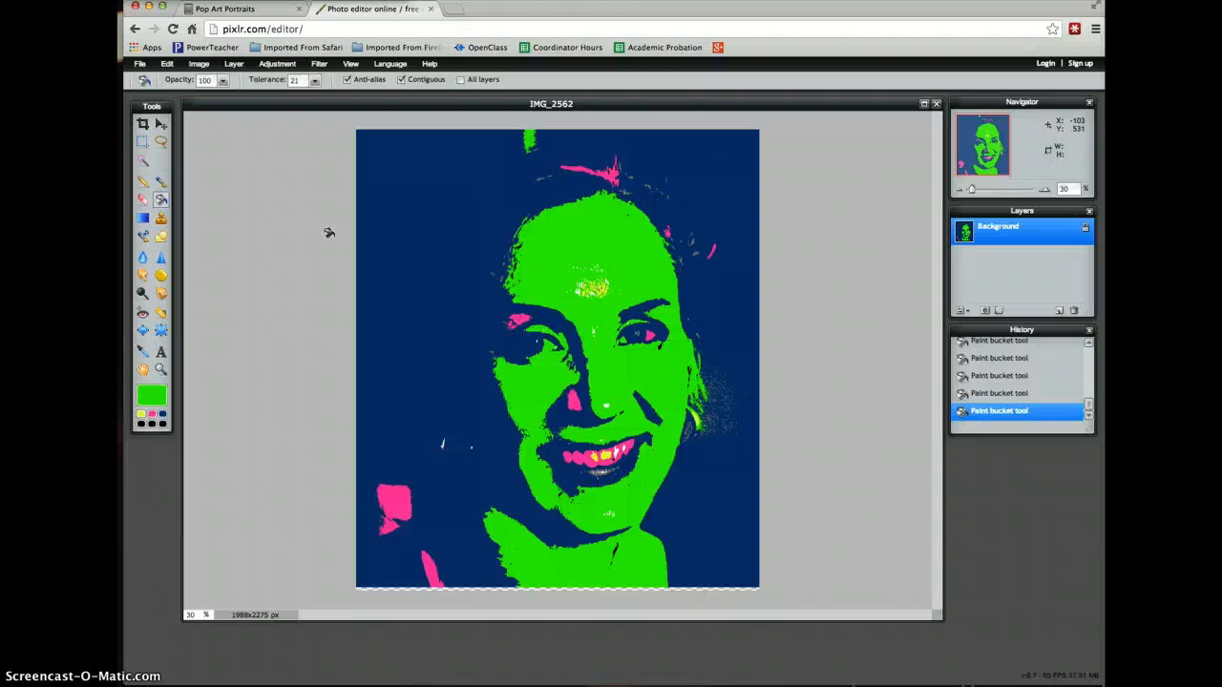
left_click(139, 63)
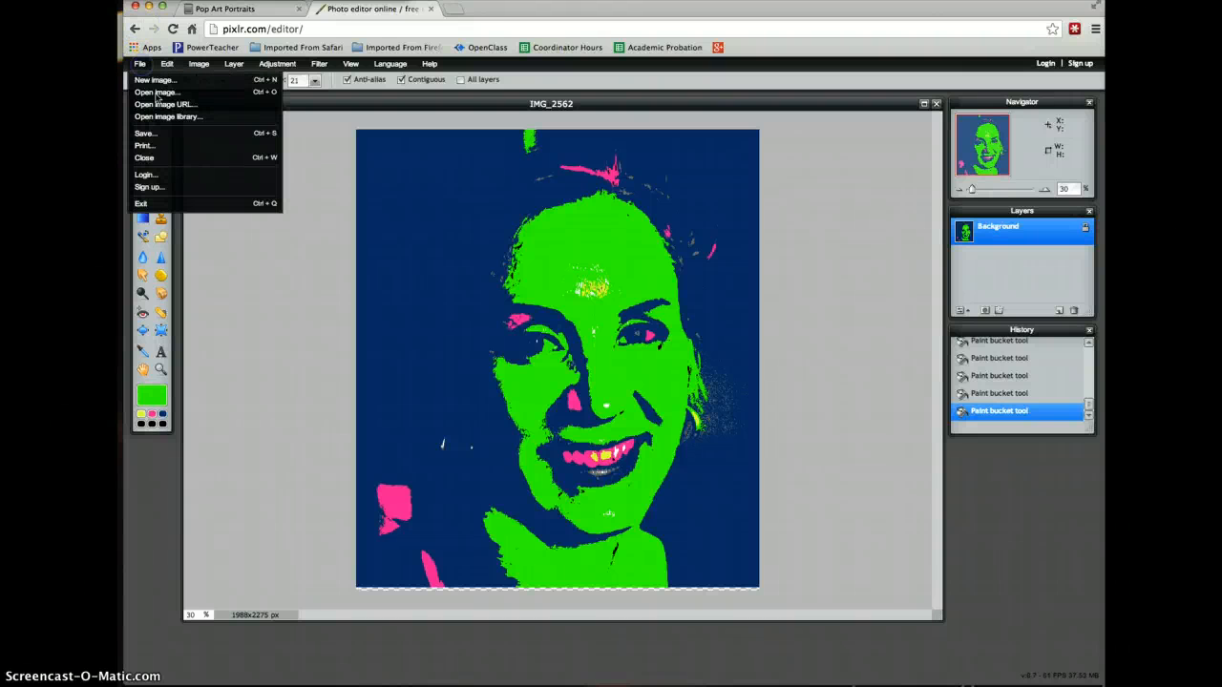
left_click(161, 133)
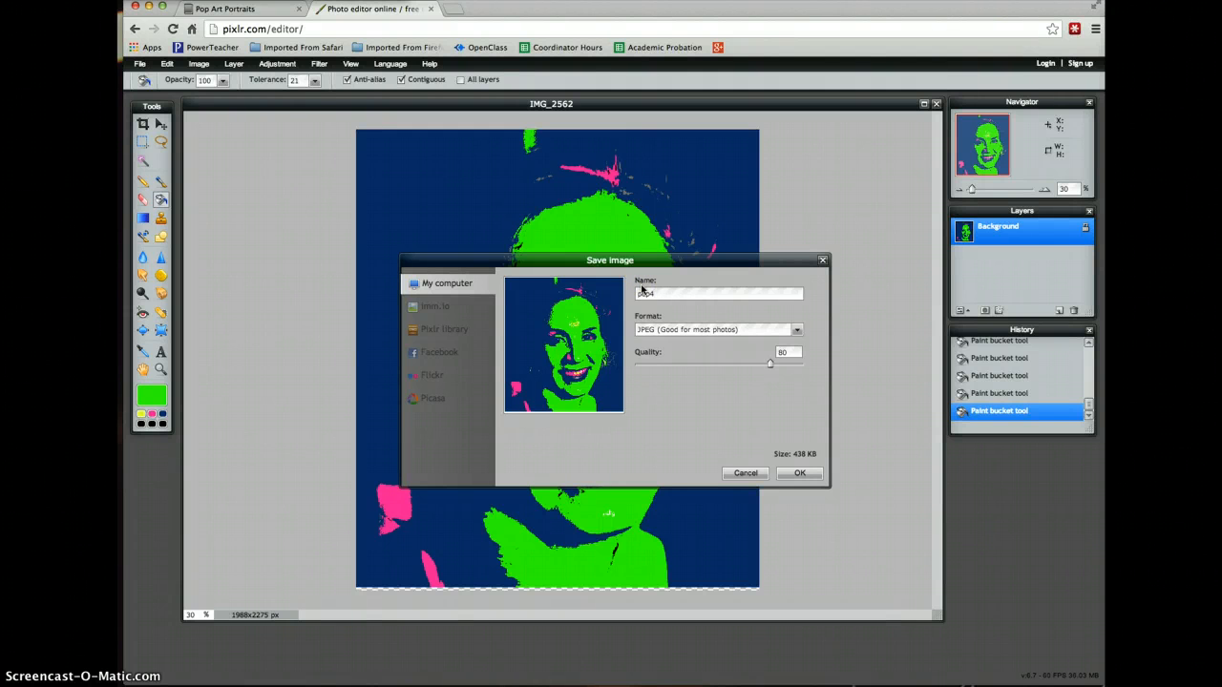
left_click(804, 473)
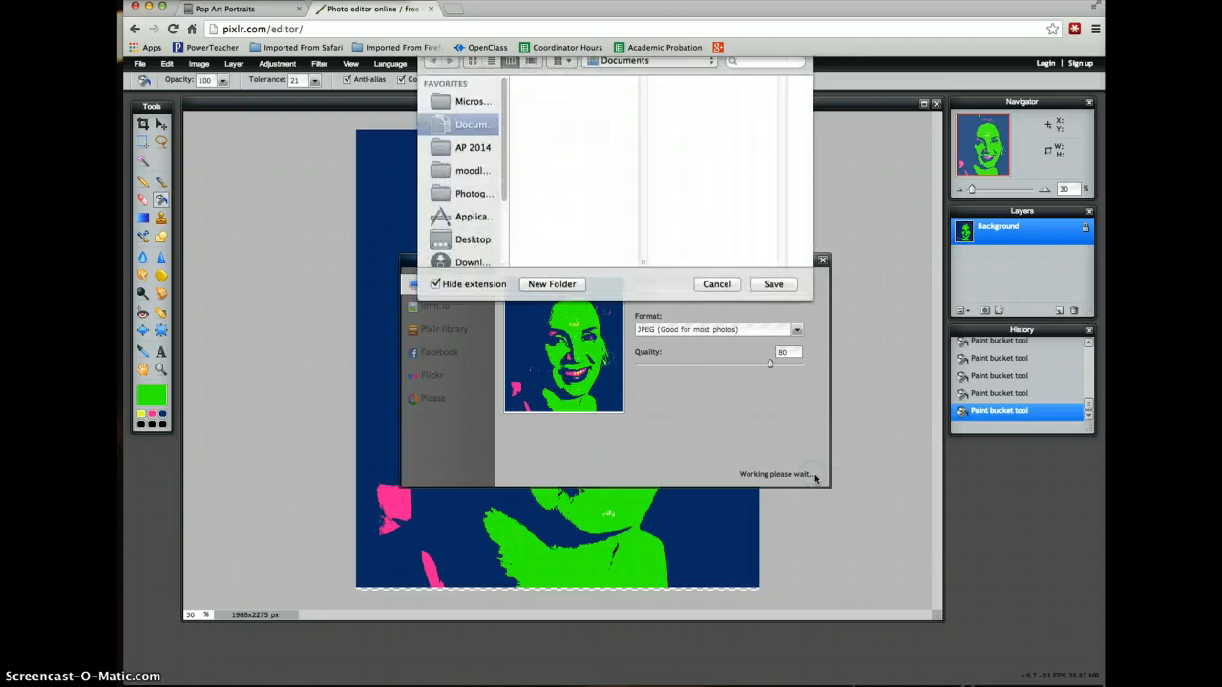
left_click(785, 335)
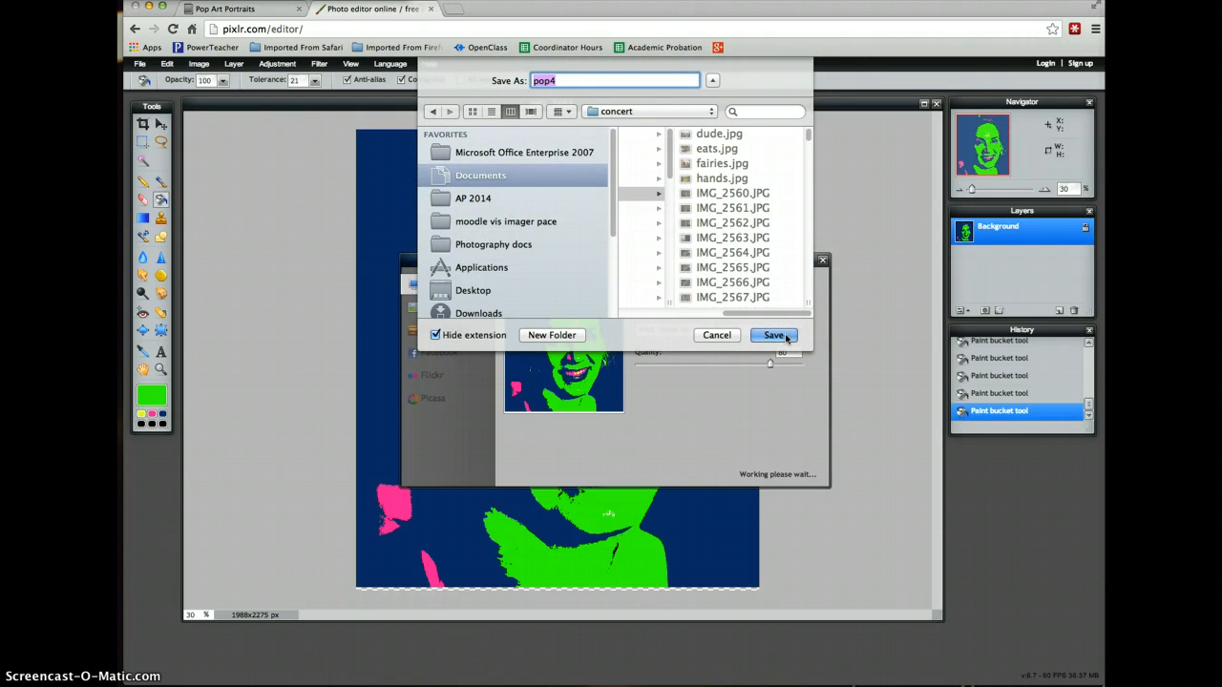
left_click(478, 291)
left_click(774, 335)
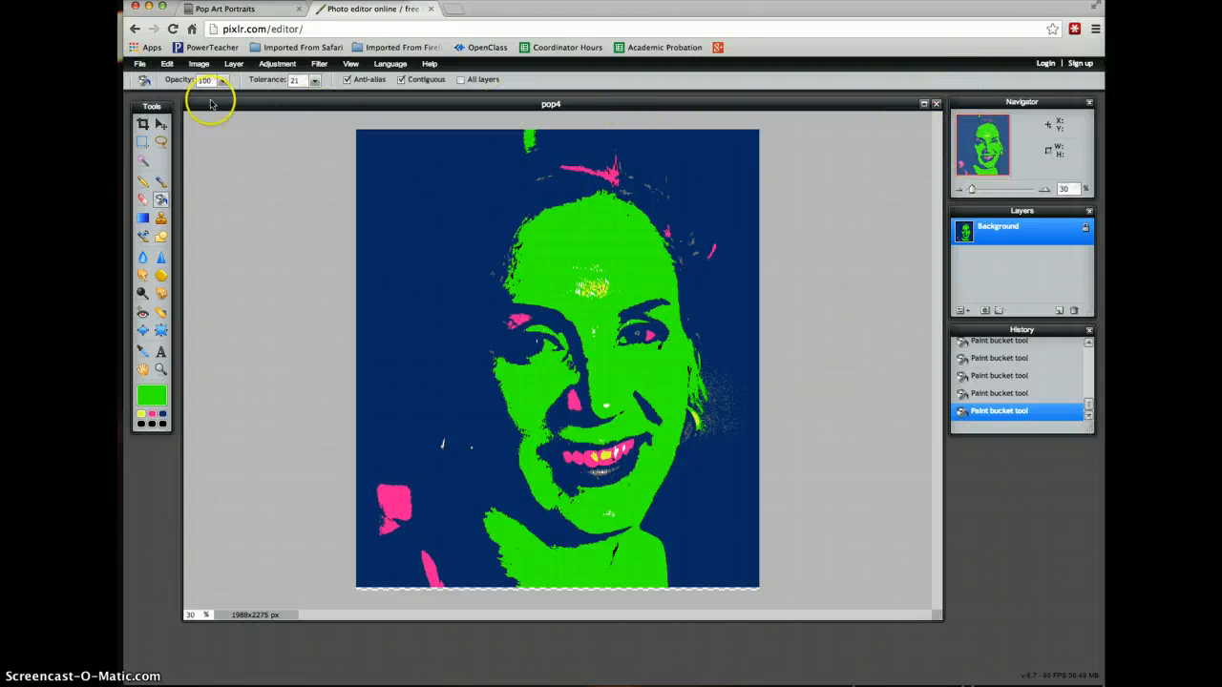
Create a new blank image 1400 pixels wide and 1400 pixels high
left_click(140, 64)
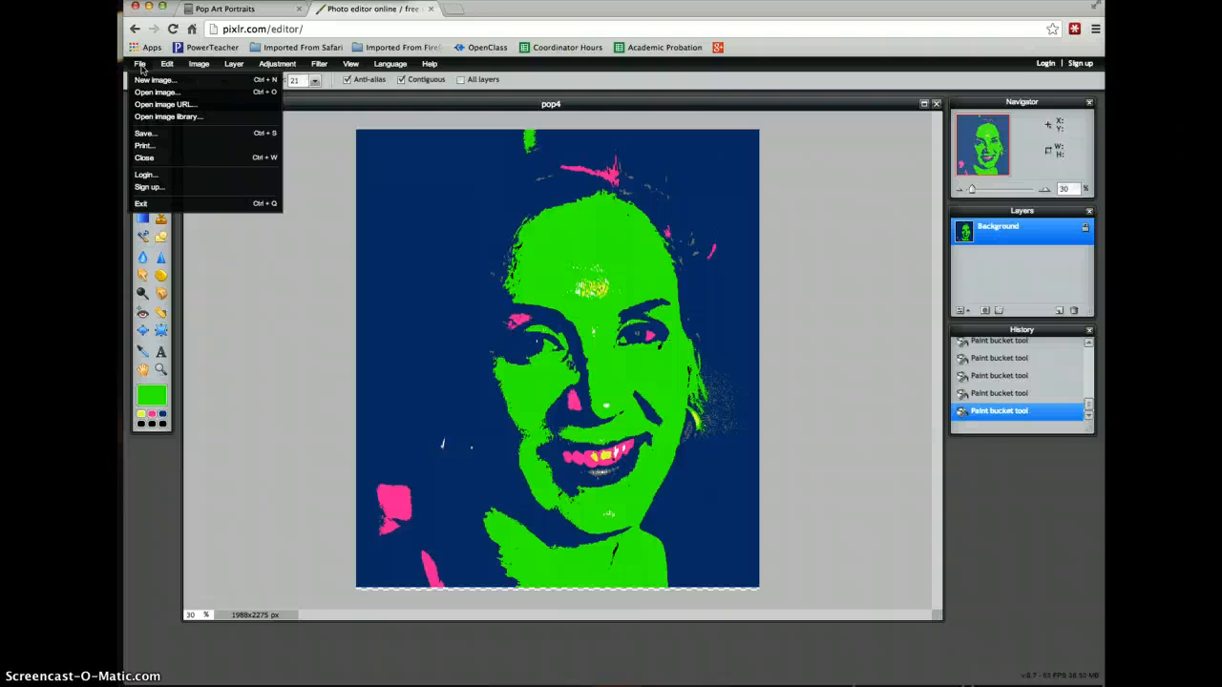
left_click(163, 84)
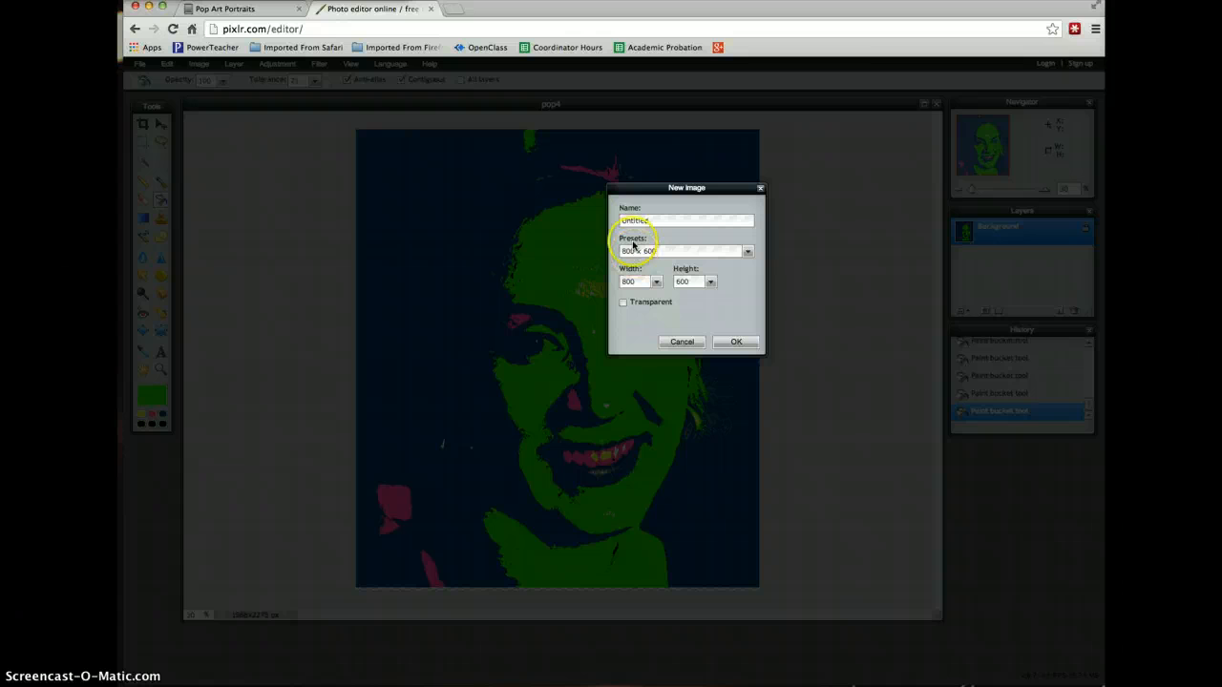
left_click(656, 283)
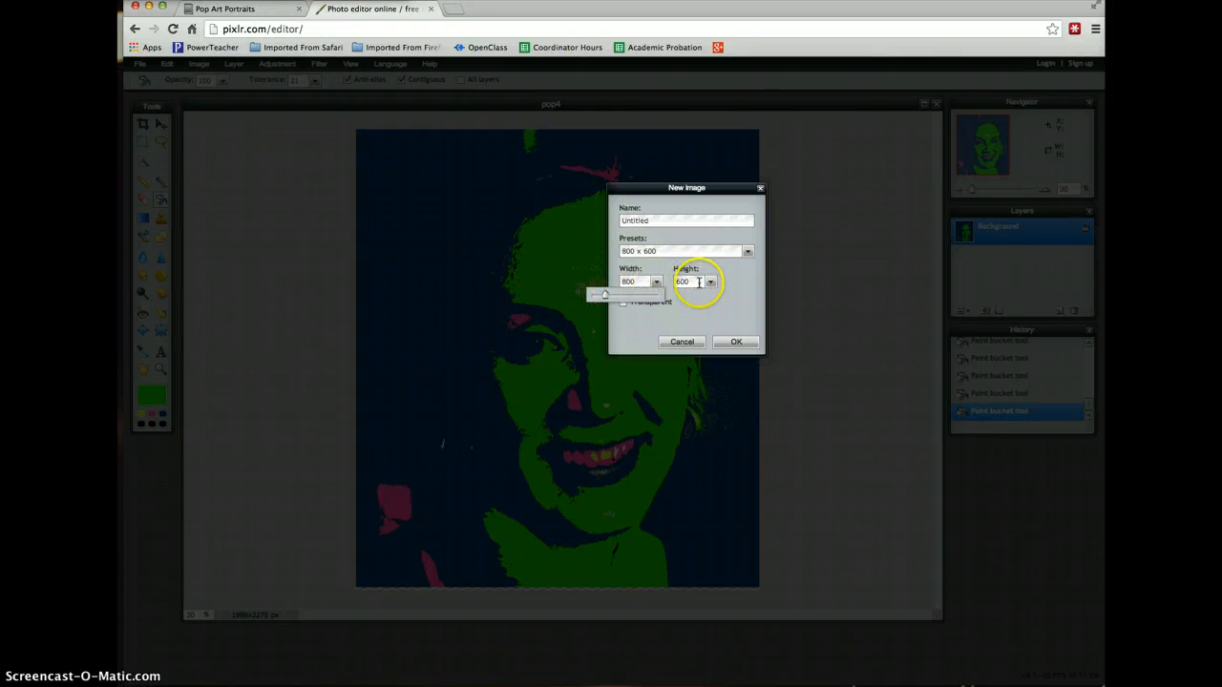
left_click(639, 282)
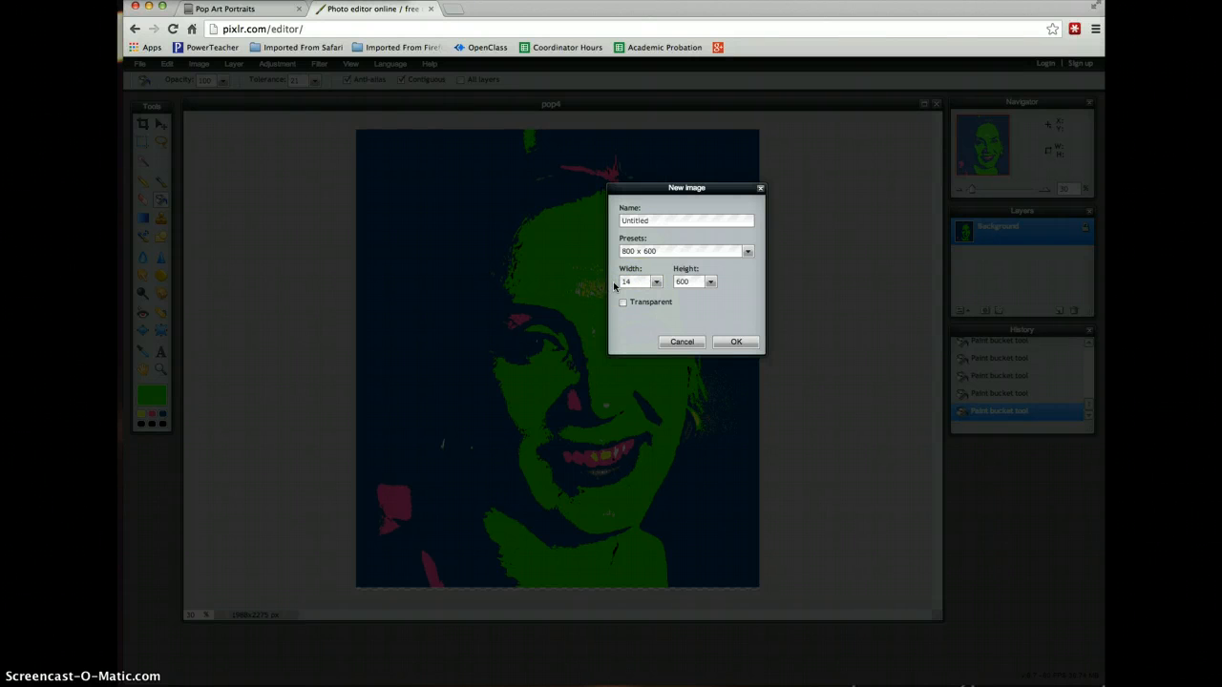
left_click(681, 281)
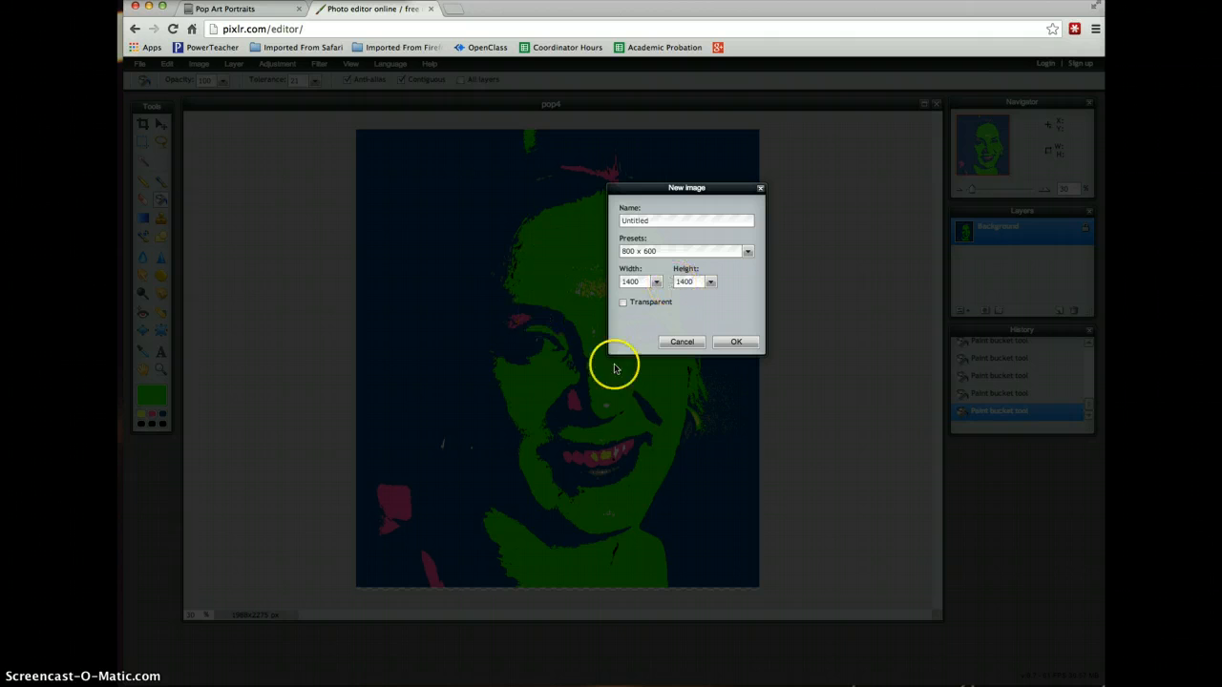
left_click(750, 345)
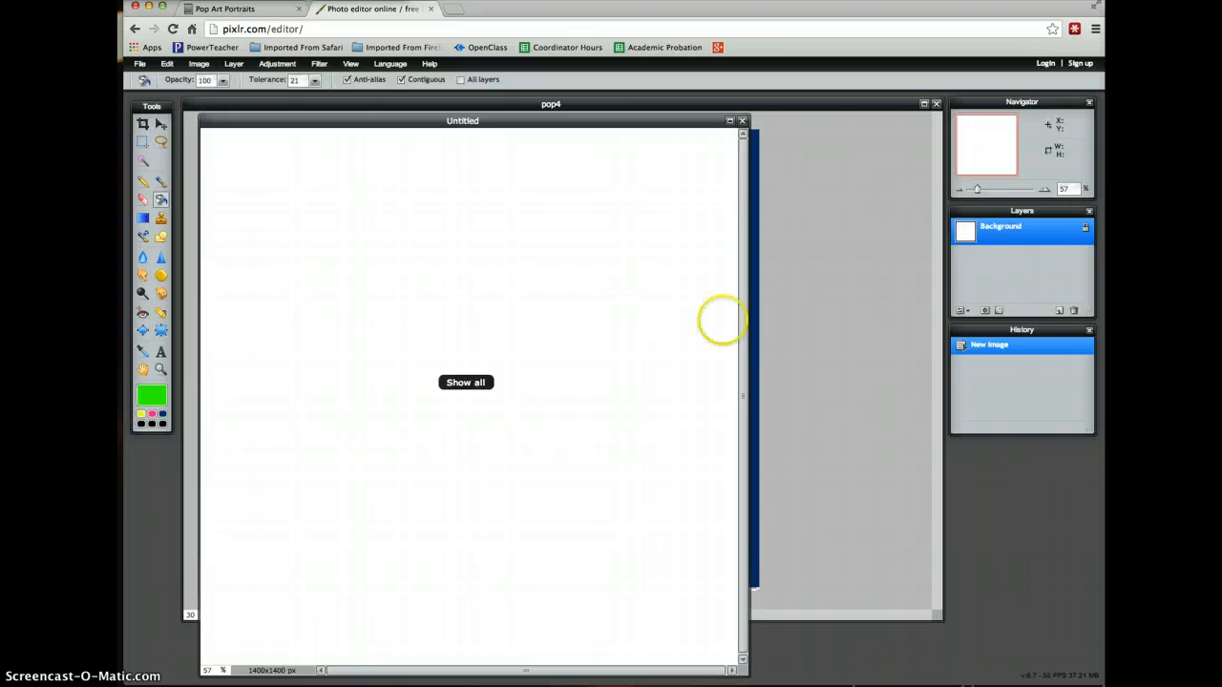
Select the entire pop4 portrait and copy it
left_click(852, 482)
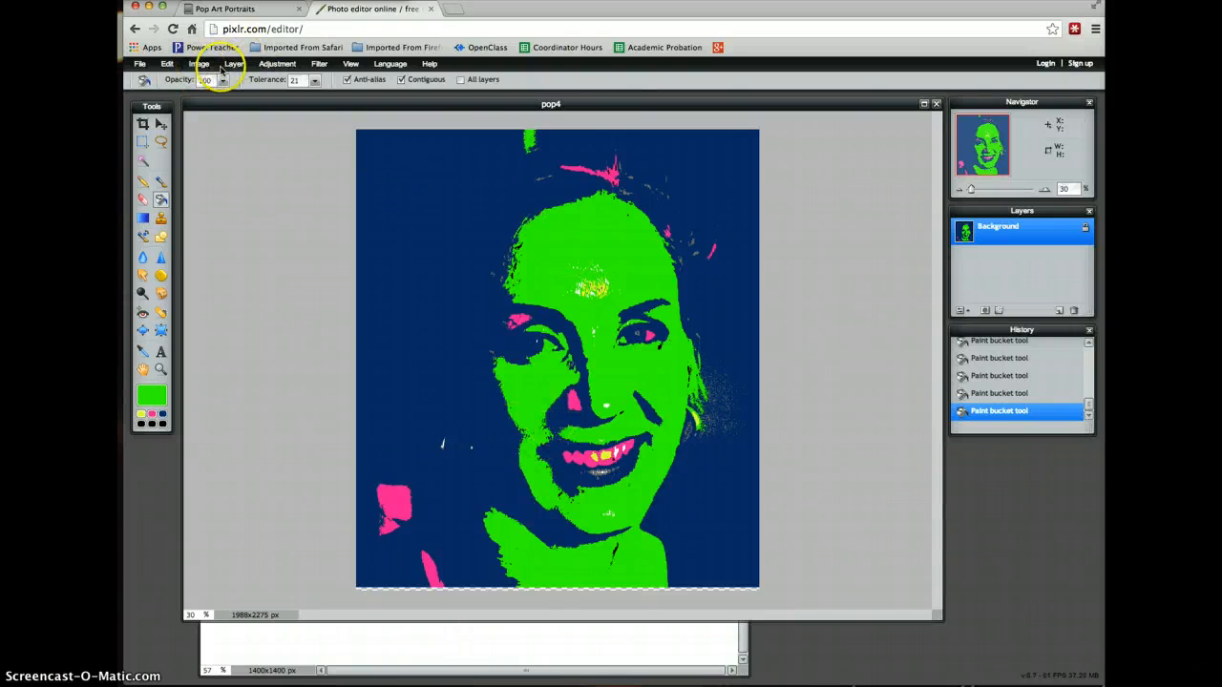
left_click(194, 65)
left_click(166, 67)
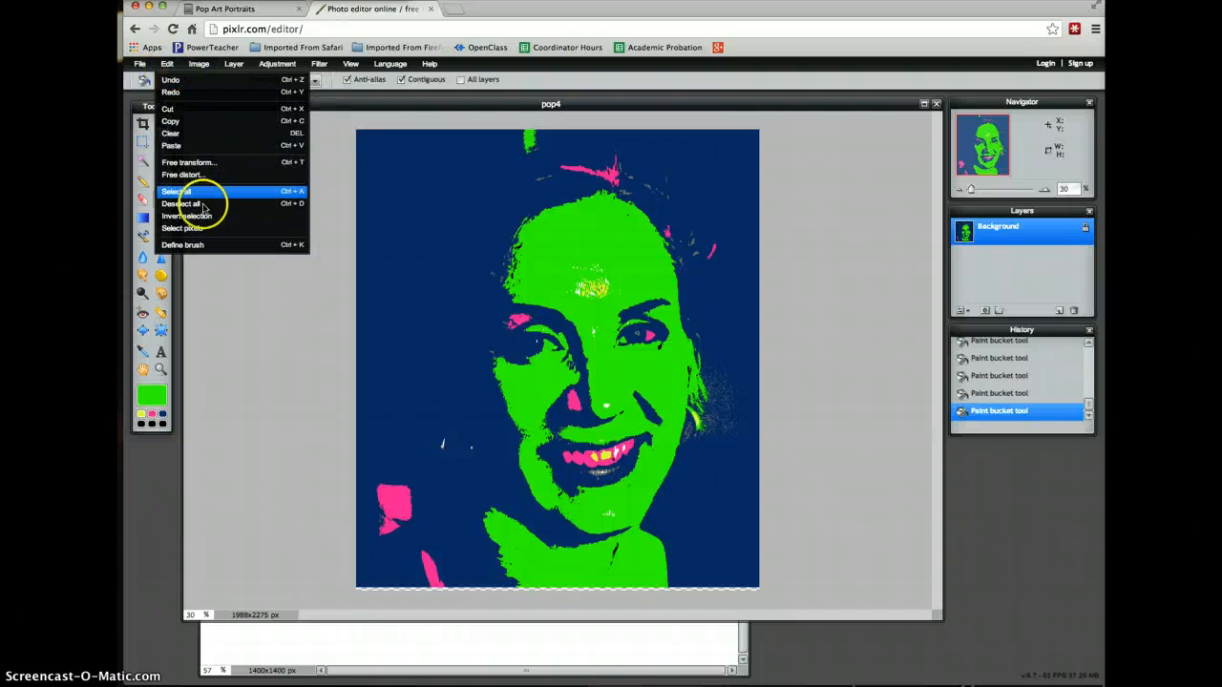
left_click(201, 195)
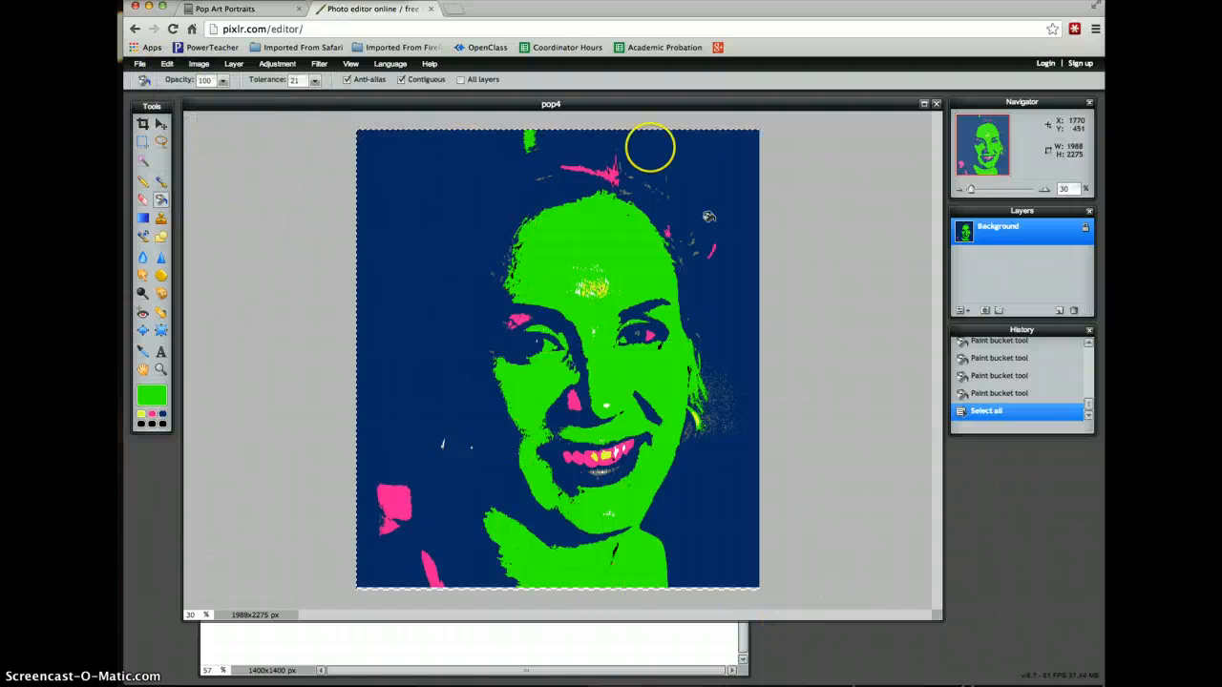
left_click(166, 64)
left_click(178, 122)
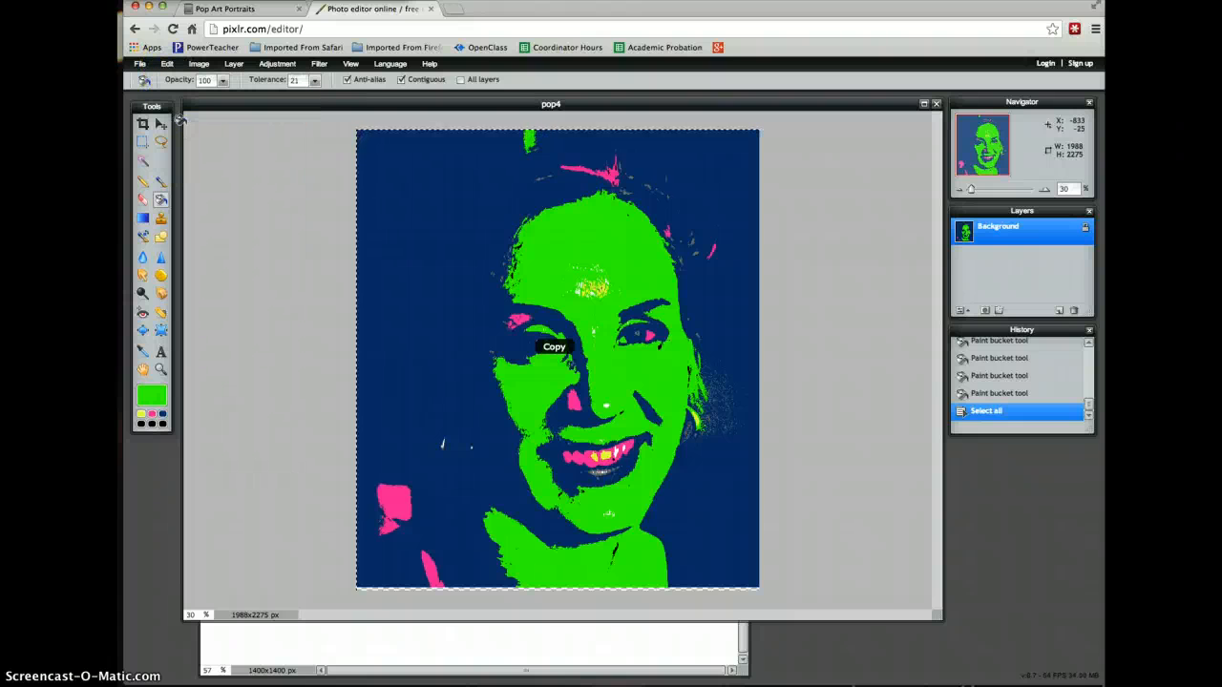
Move the pop4 window clear of the blank image and paste the copied portrait into the 1400x1400 canvas
left_click_drag(218, 103, 802, 119)
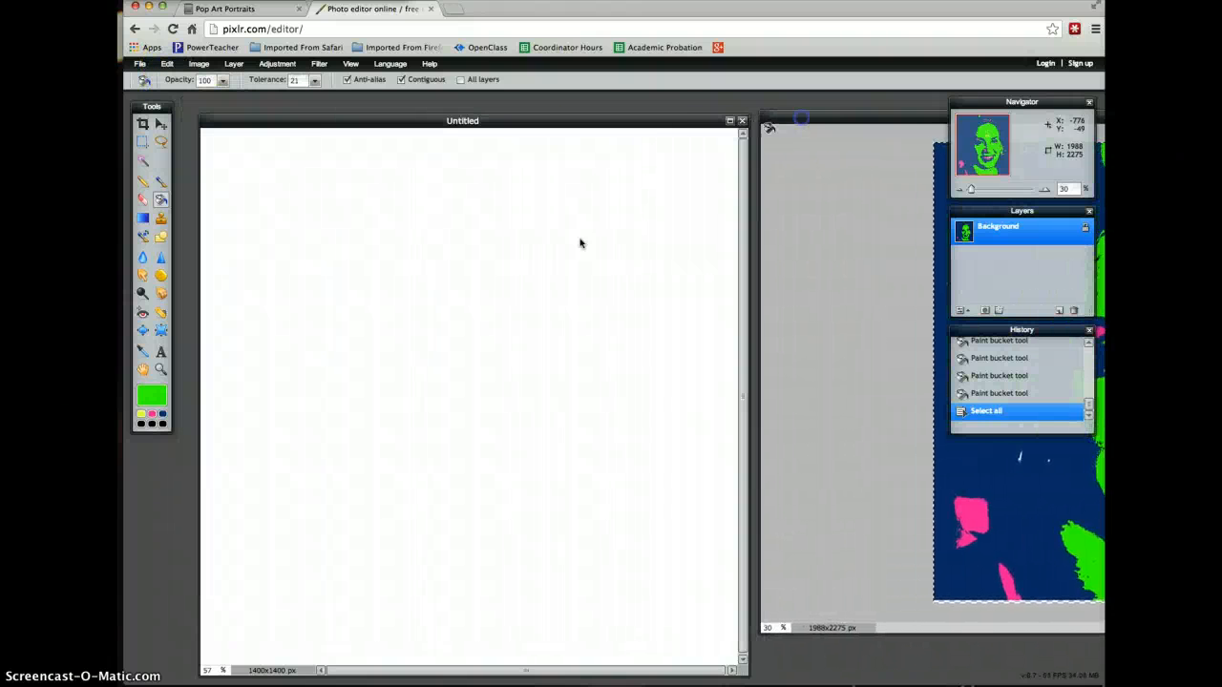
left_click(478, 261)
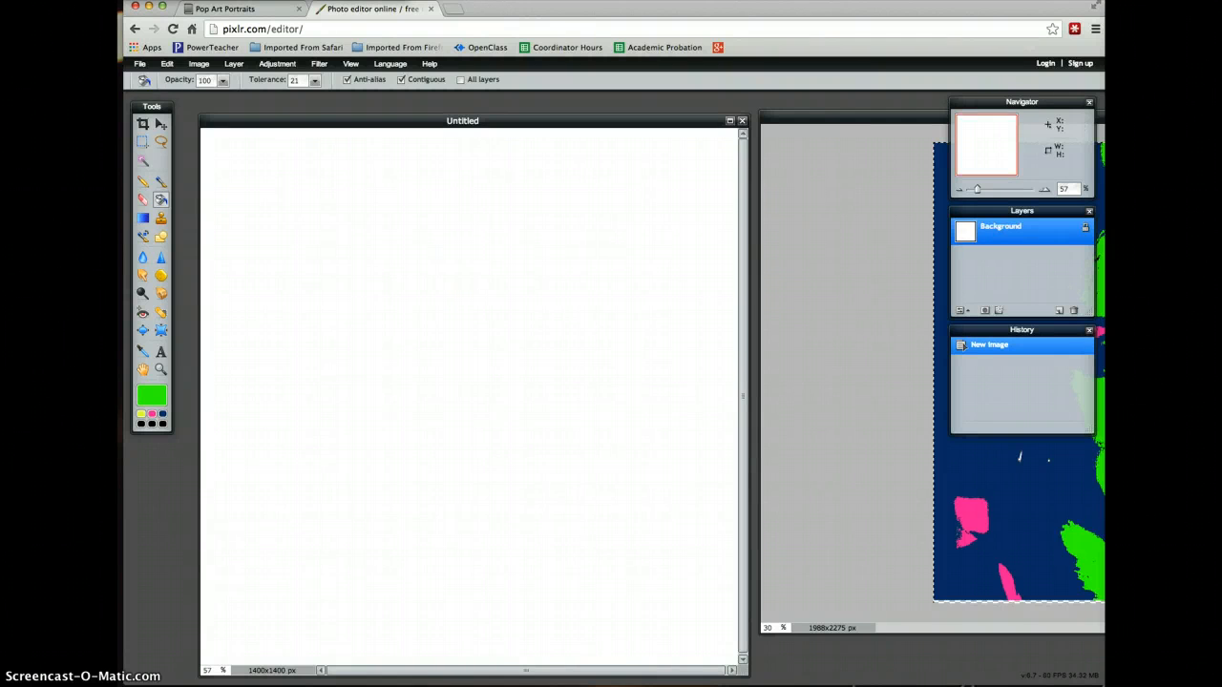
left_click(166, 64)
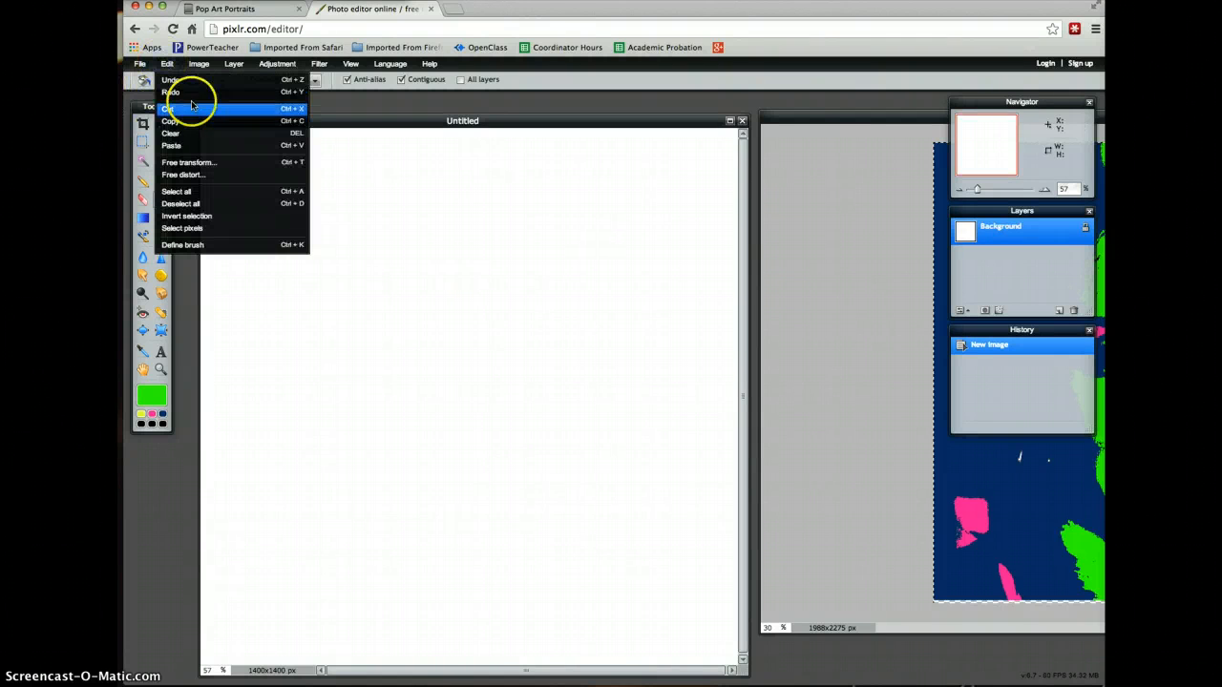
left_click(200, 147)
left_click(239, 179)
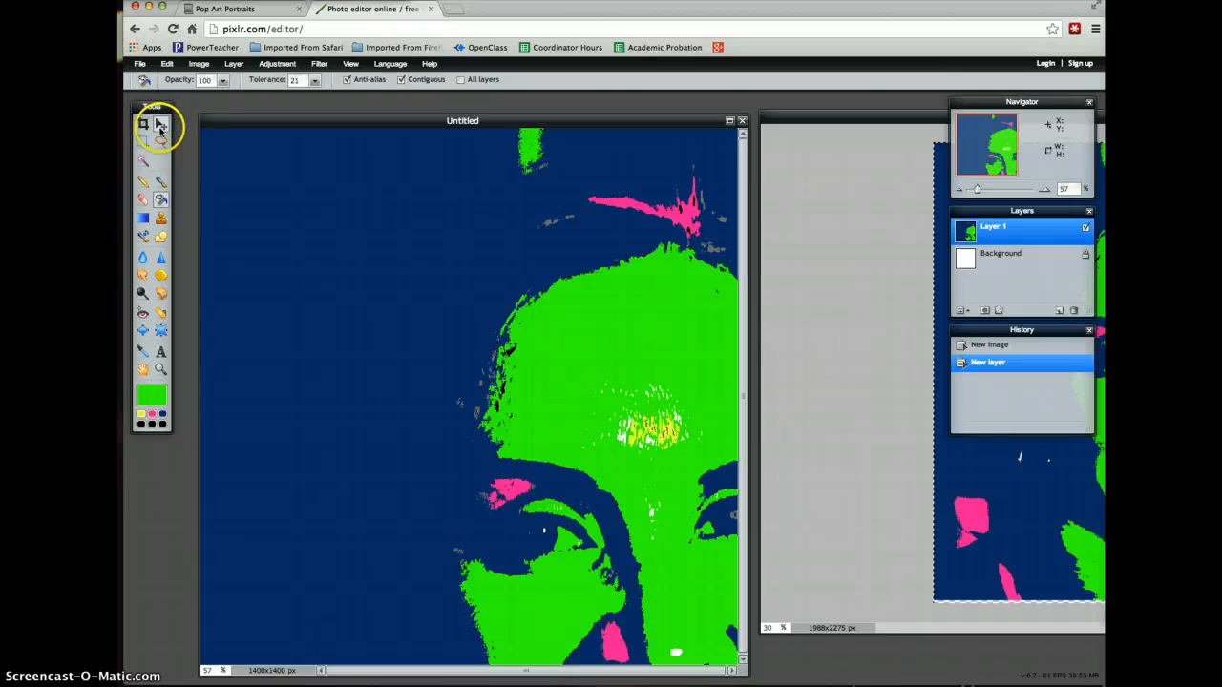
Free-transform the pasted pop4 portrait to about a quarter of the canvas, fit it into the canvas's upper-left corner, and apply the change
left_click(160, 125)
left_click_drag(392, 346, 432, 366)
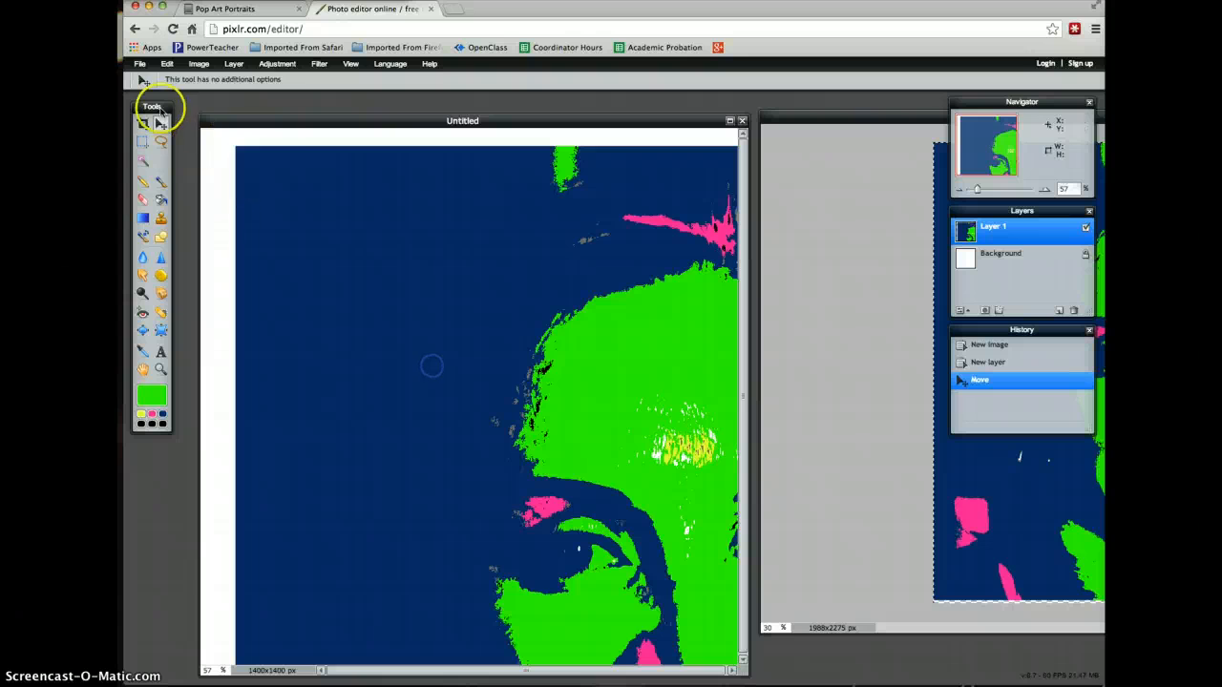
left_click(166, 64)
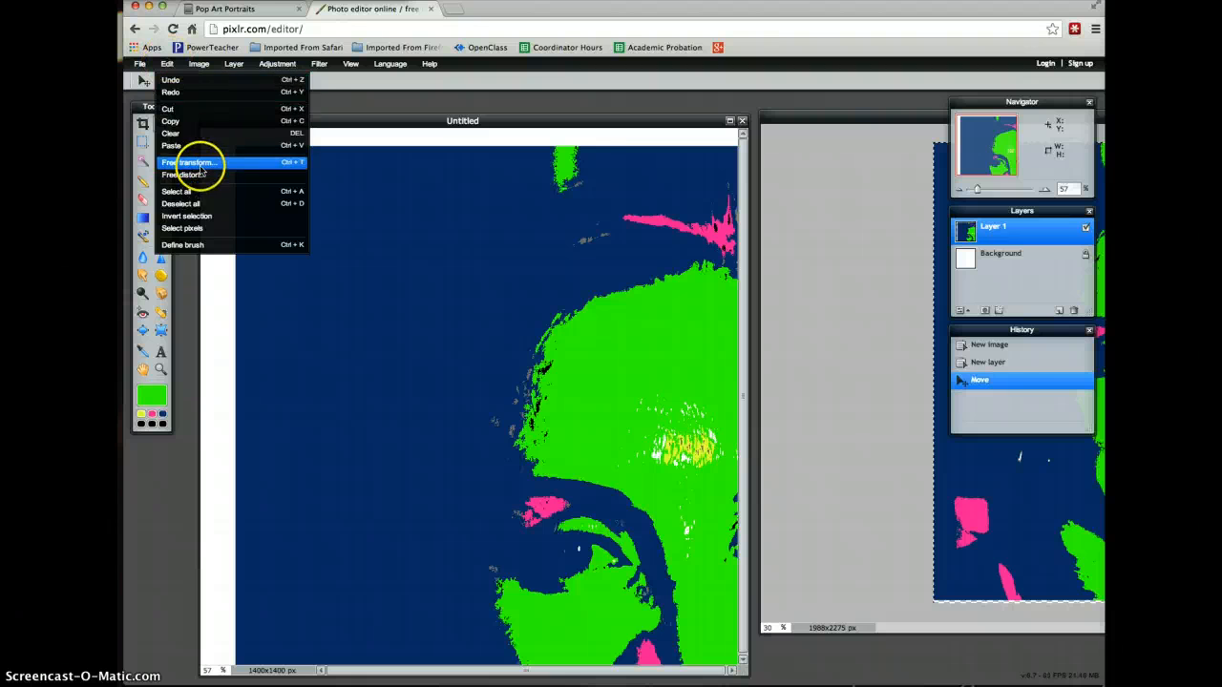
left_click(196, 164)
left_click_drag(237, 146, 499, 442)
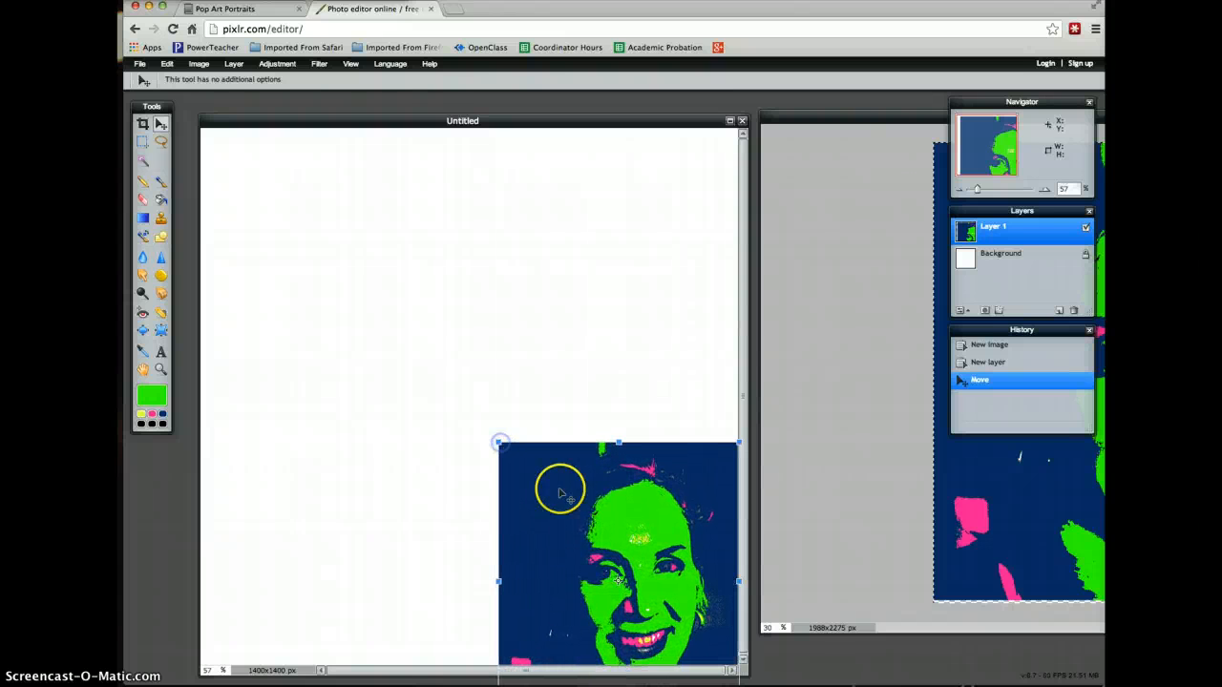
left_click_drag(564, 494, 267, 175)
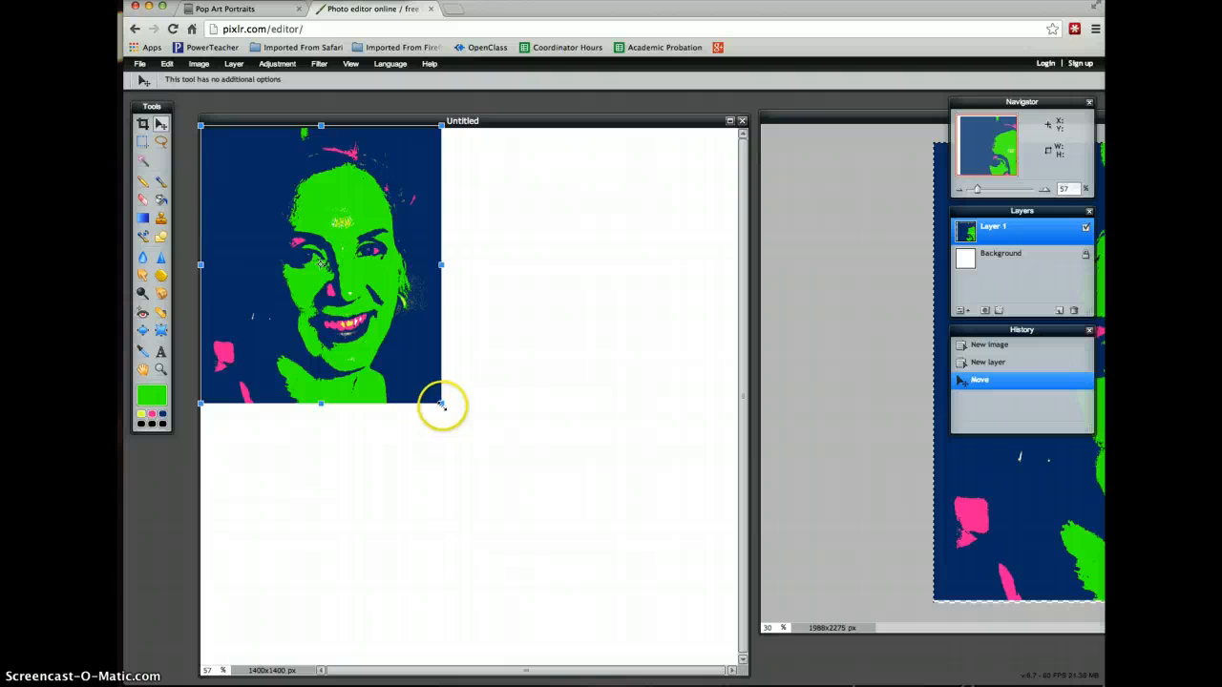
left_click_drag(443, 406, 450, 408)
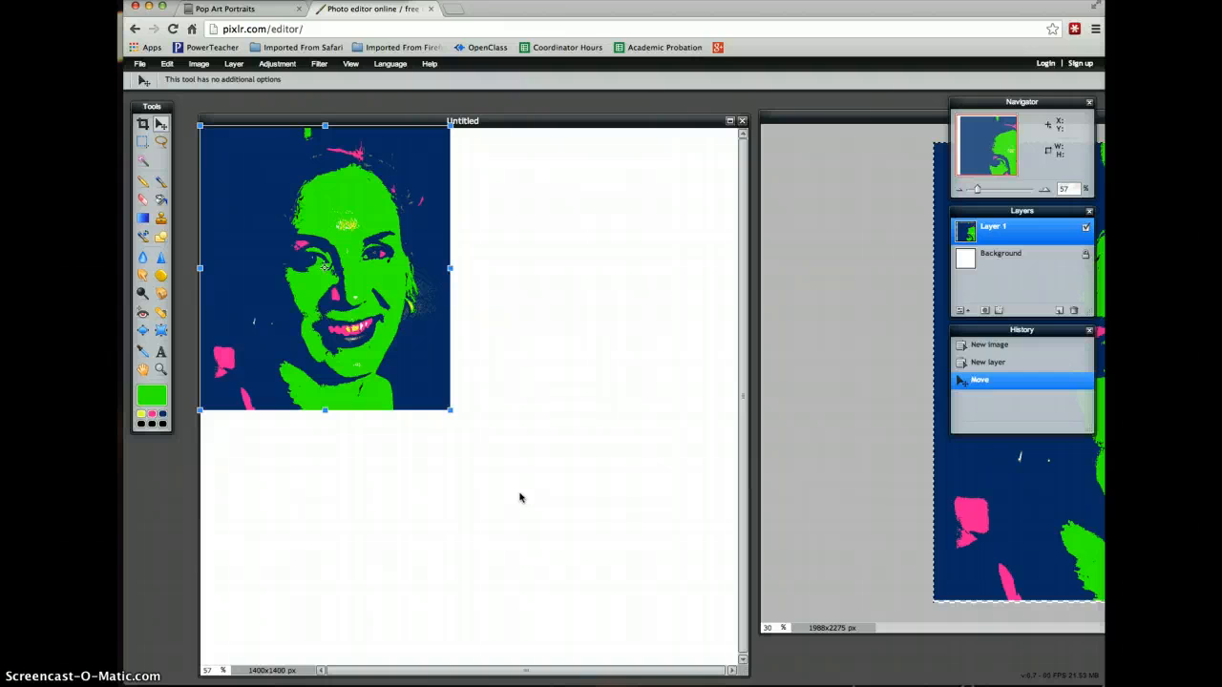
left_click(519, 495)
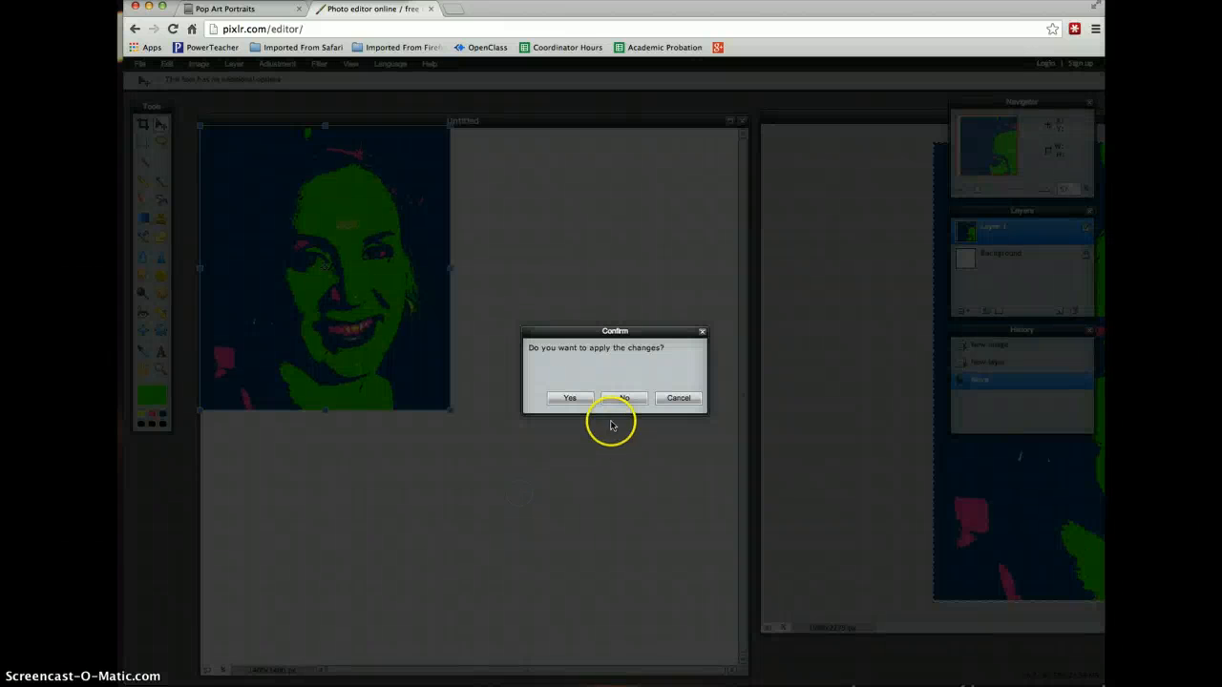
left_click(579, 405)
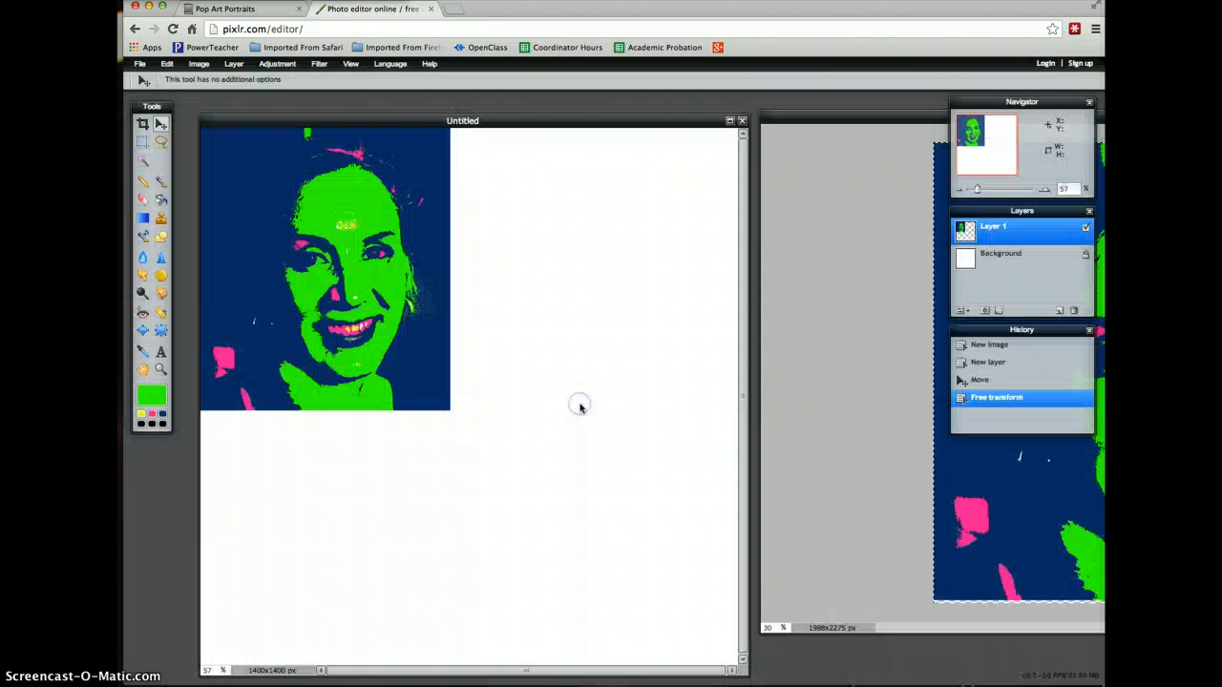
Open the image pop1.jpg from the Desktop
left_click(142, 64)
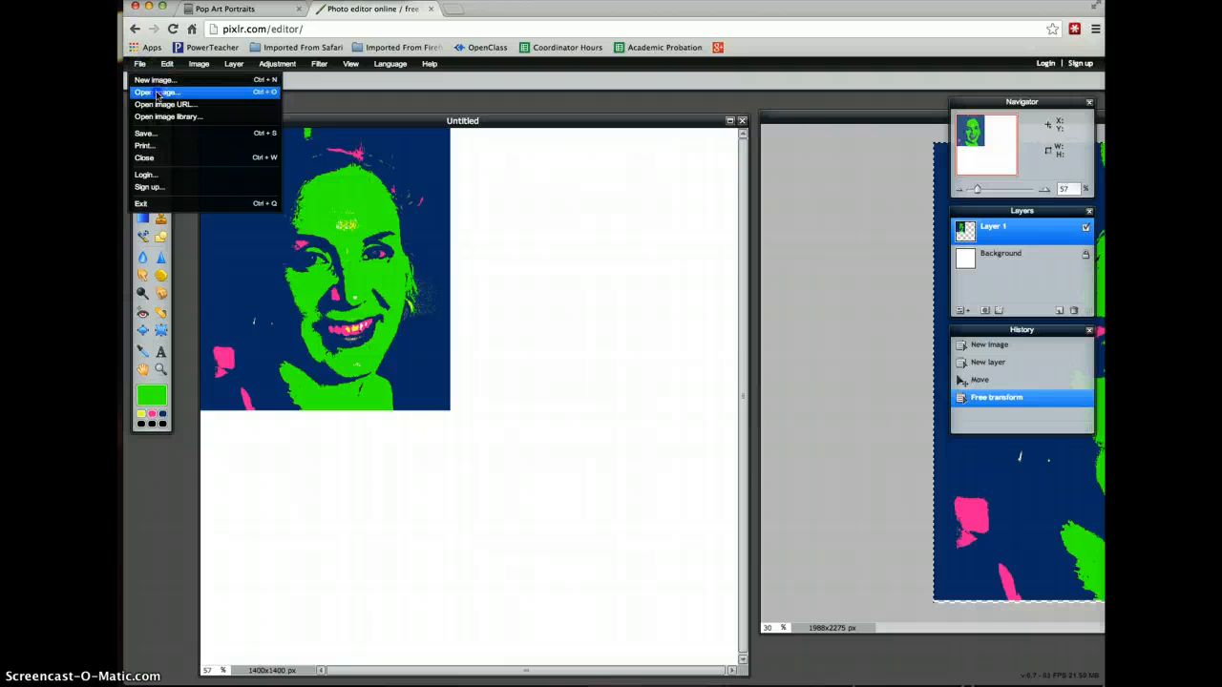
left_click(157, 92)
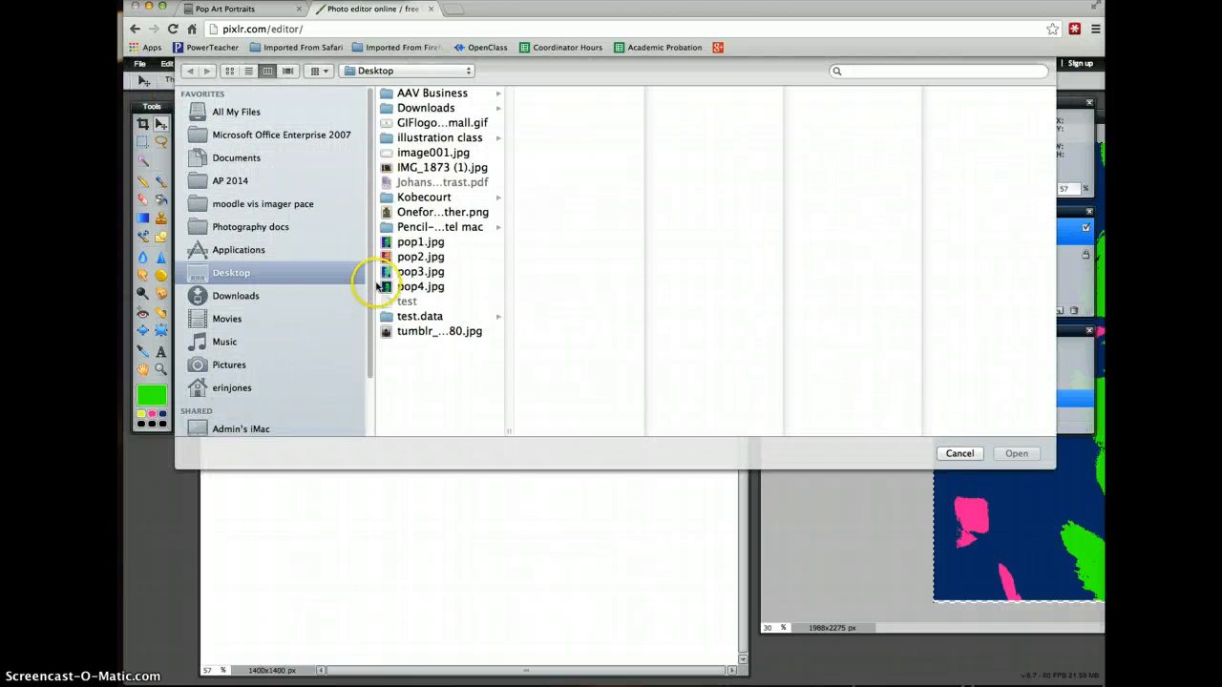
left_click(420, 243)
left_click(1029, 457)
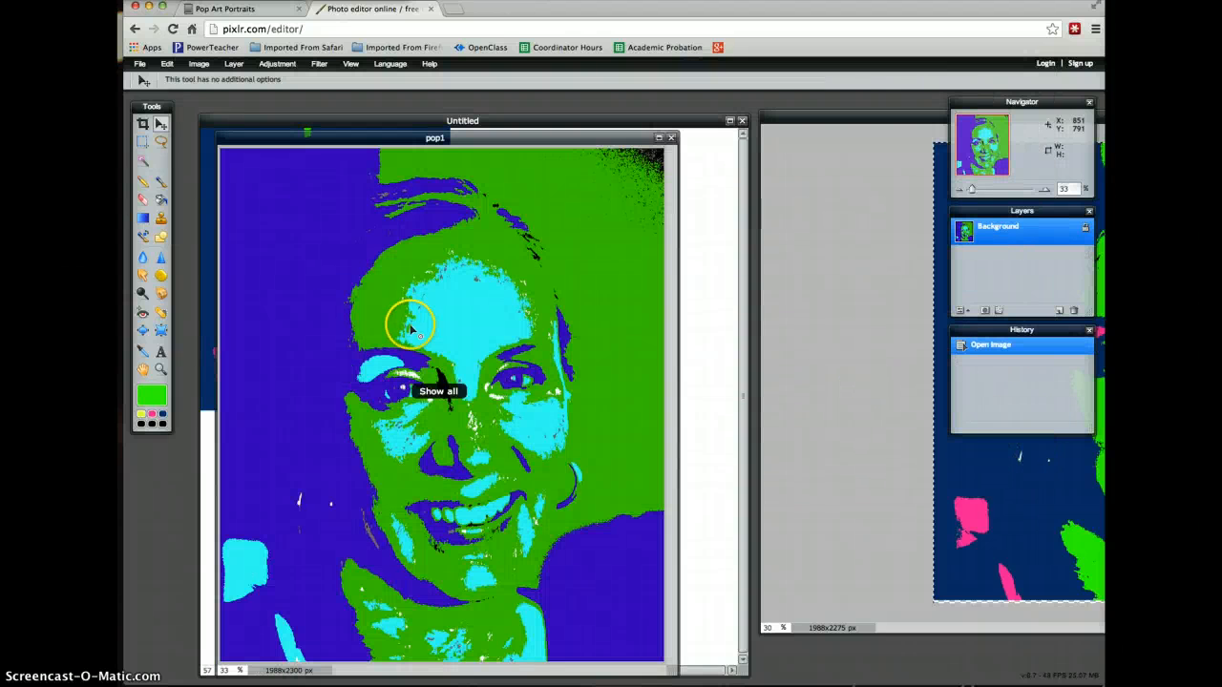
Select the entire pop1 portrait and copy it
left_click(167, 64)
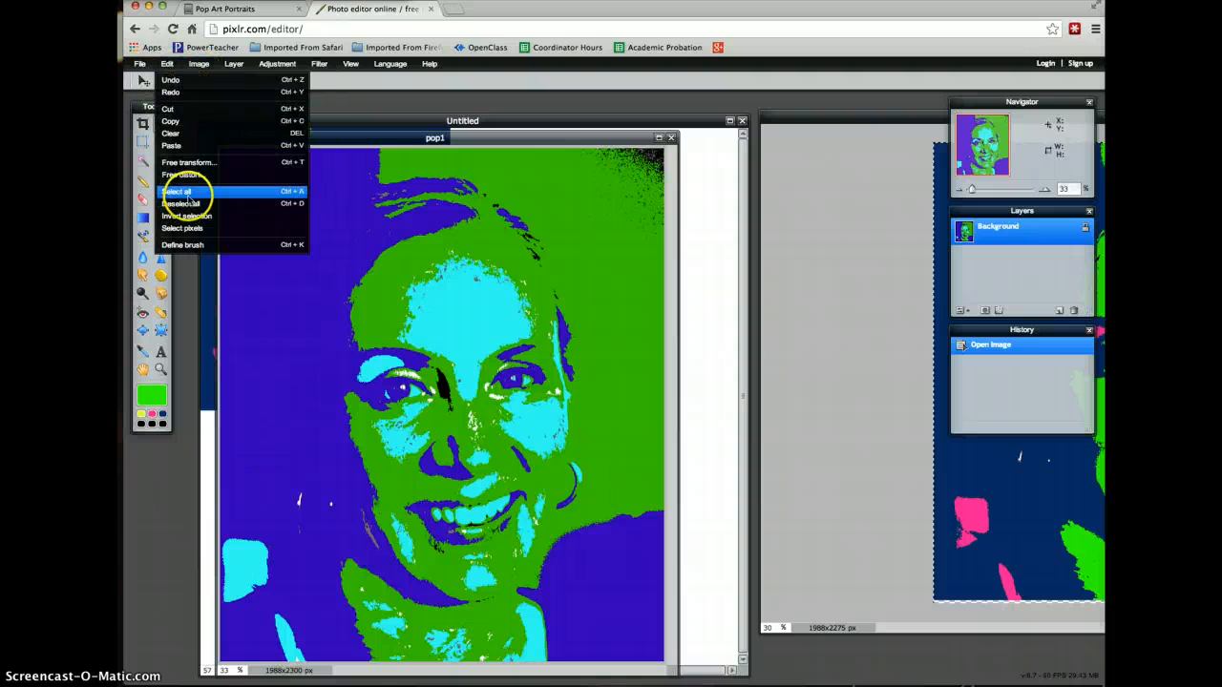
left_click(180, 192)
left_click(167, 64)
left_click(186, 123)
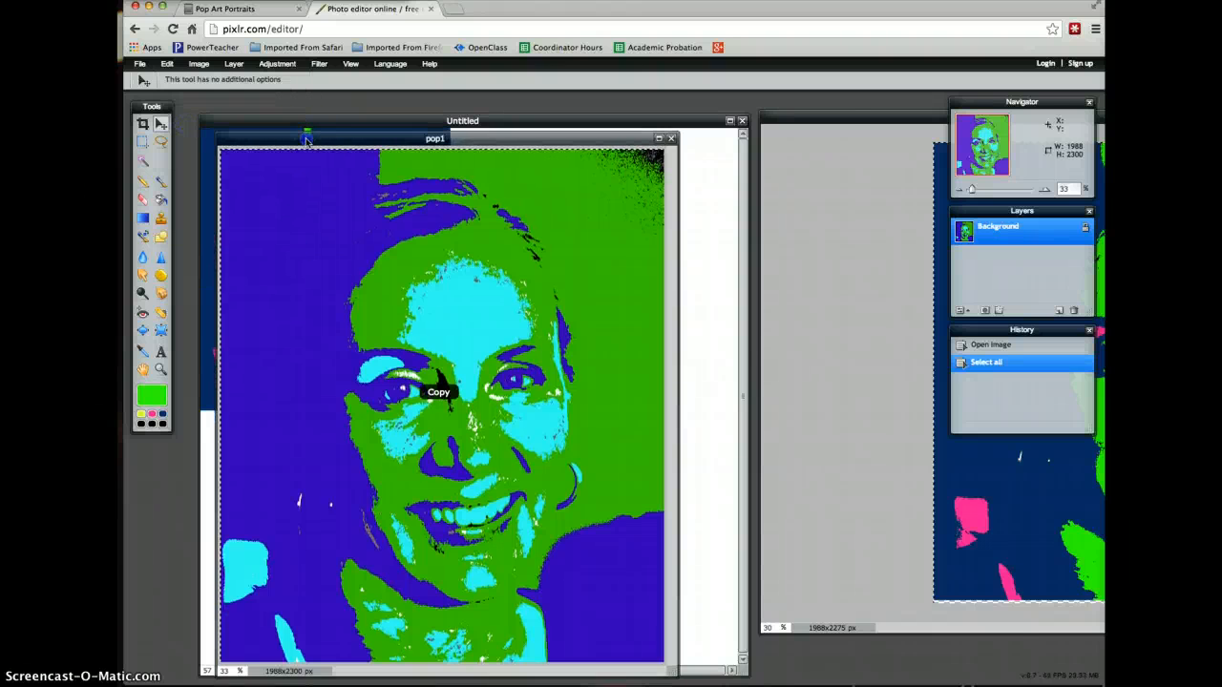
Move the pop1 window clear of the 1400x1400 canvas and paste the copied portrait into that canvas
left_click_drag(302, 139, 756, 96)
left_click(565, 233)
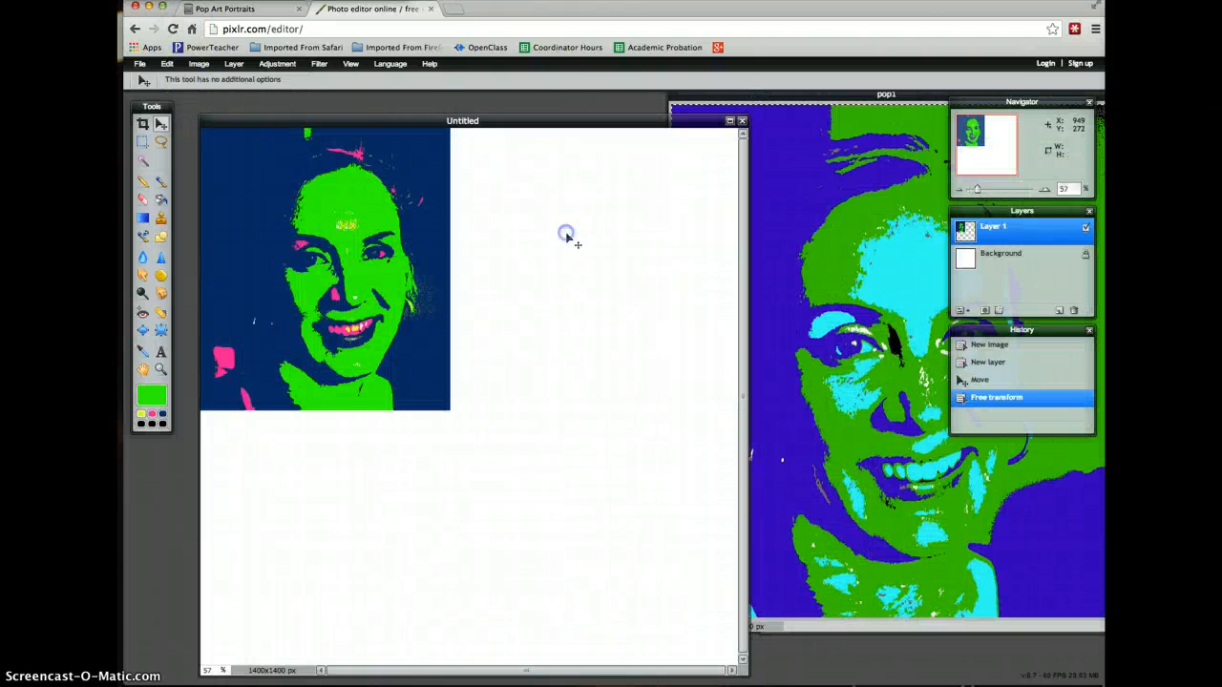
left_click(167, 64)
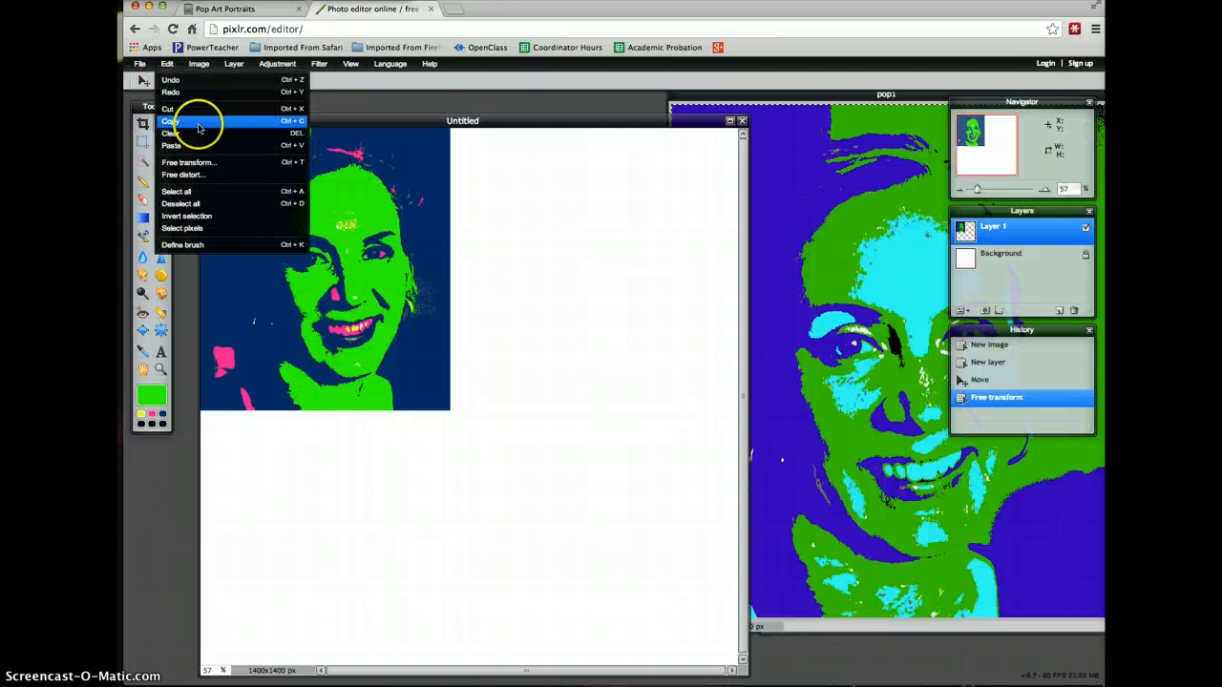
left_click(201, 143)
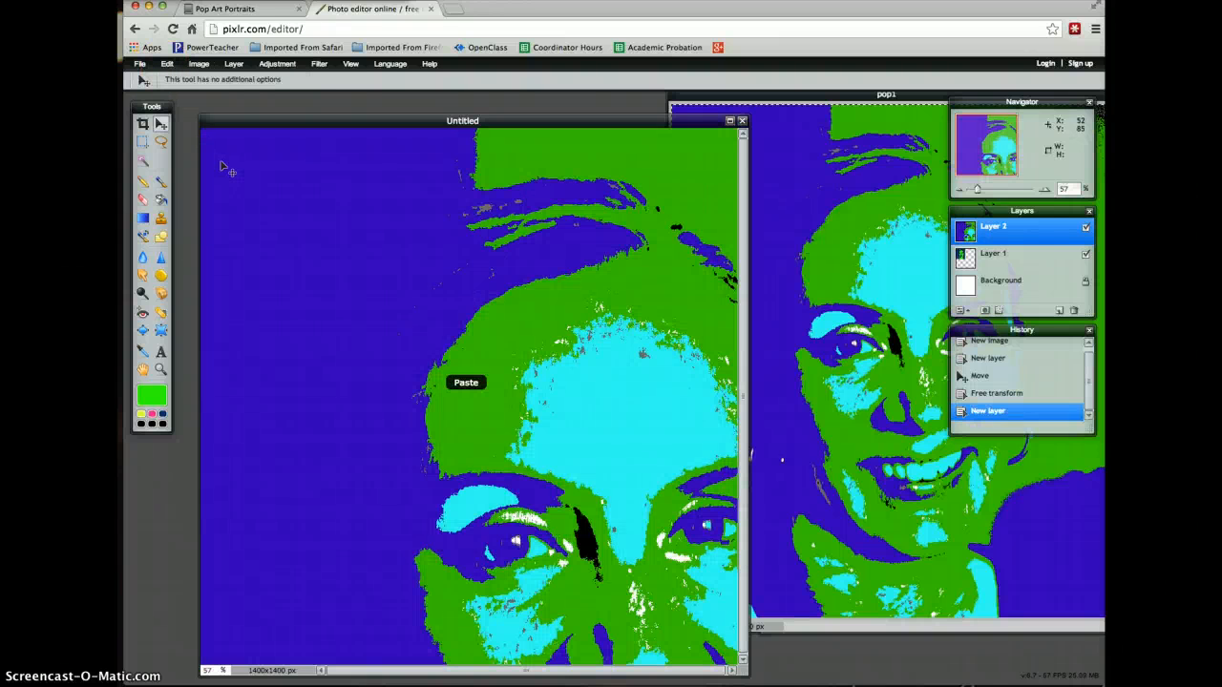
Scale the pasted pop1 portrait down with Free transform and place it in the canvas's lower-right quarter
left_click_drag(221, 167, 332, 192)
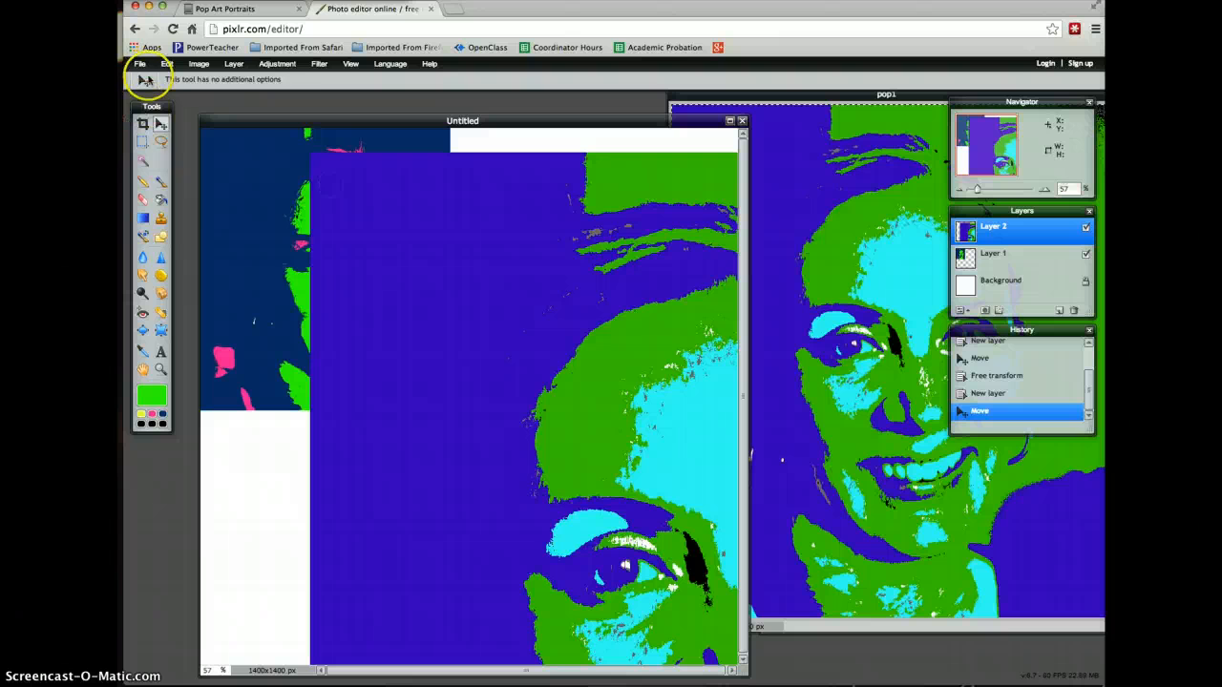
left_click(167, 64)
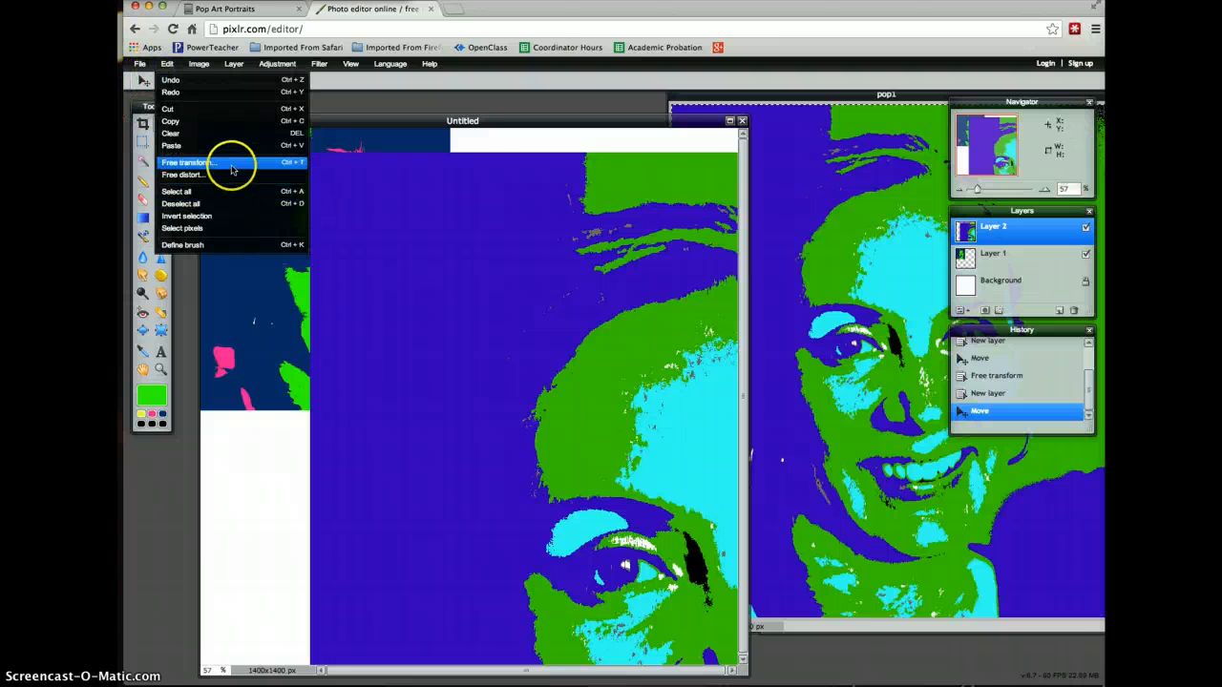
left_click(231, 164)
left_click_drag(309, 151, 555, 406)
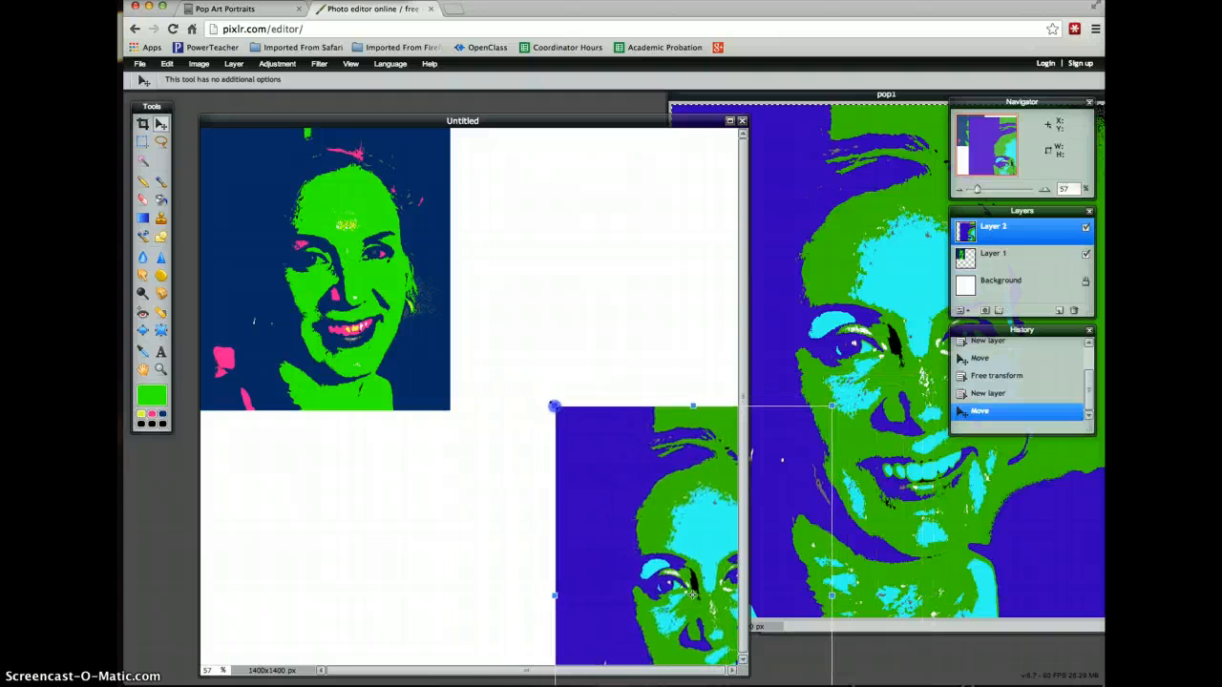
left_click_drag(602, 468, 508, 433)
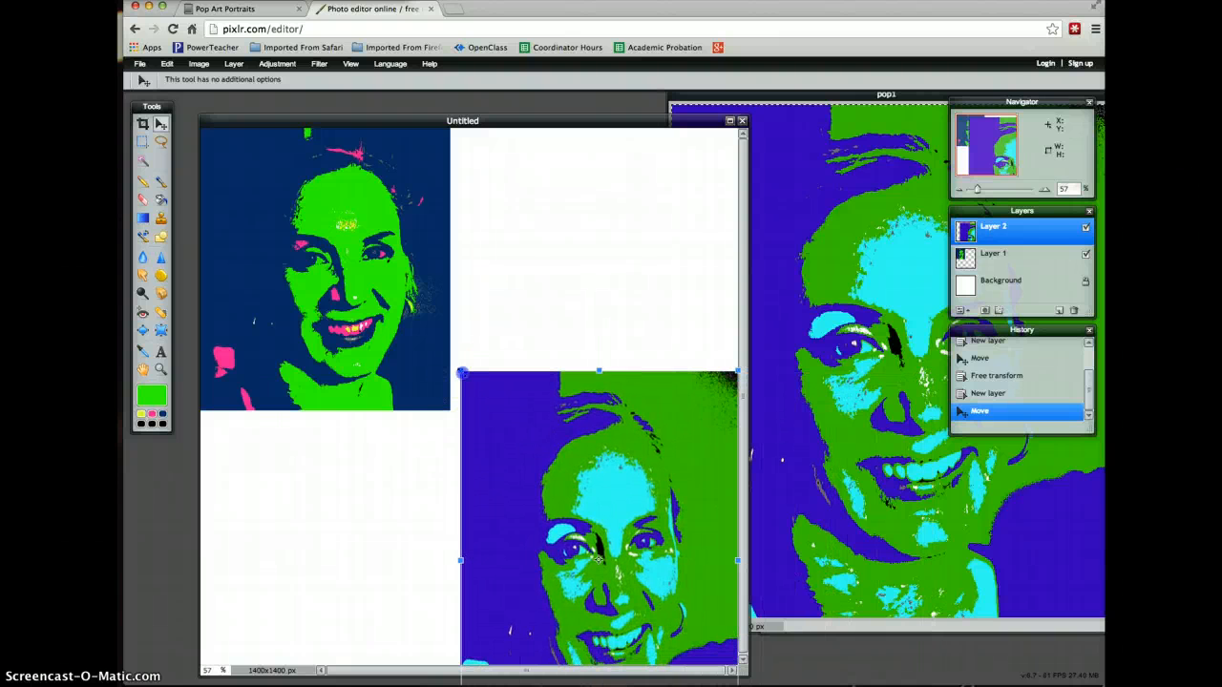
left_click_drag(461, 370, 488, 395)
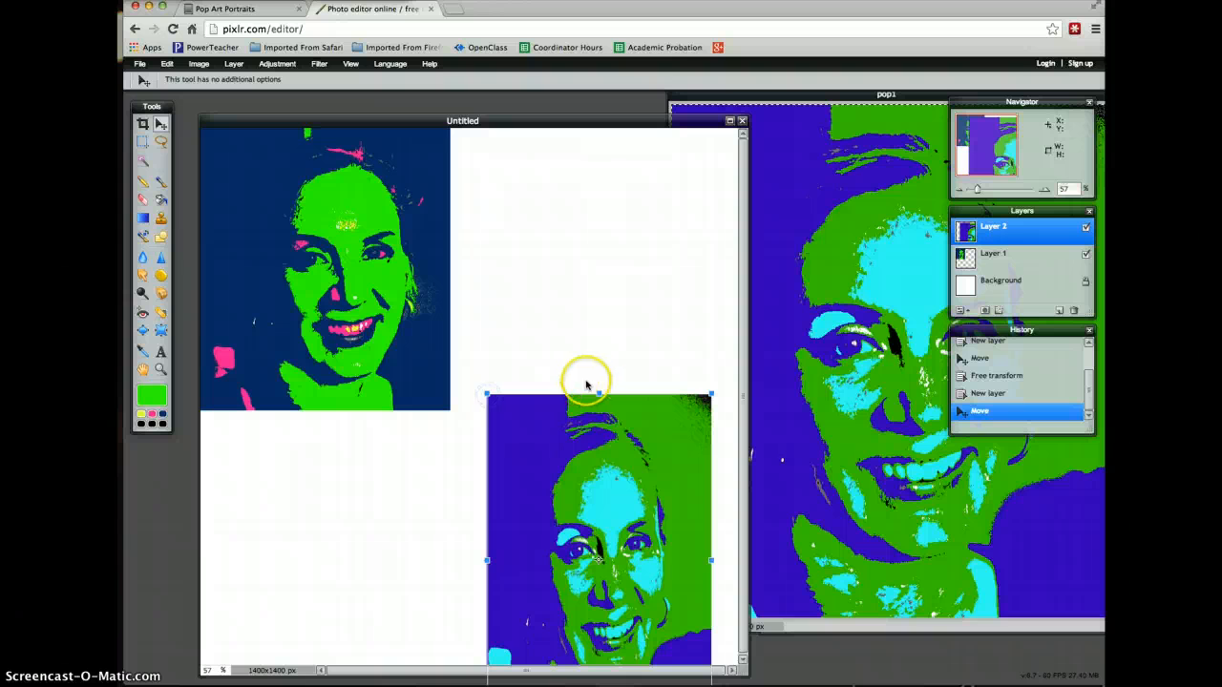
left_click_drag(598, 390, 599, 428)
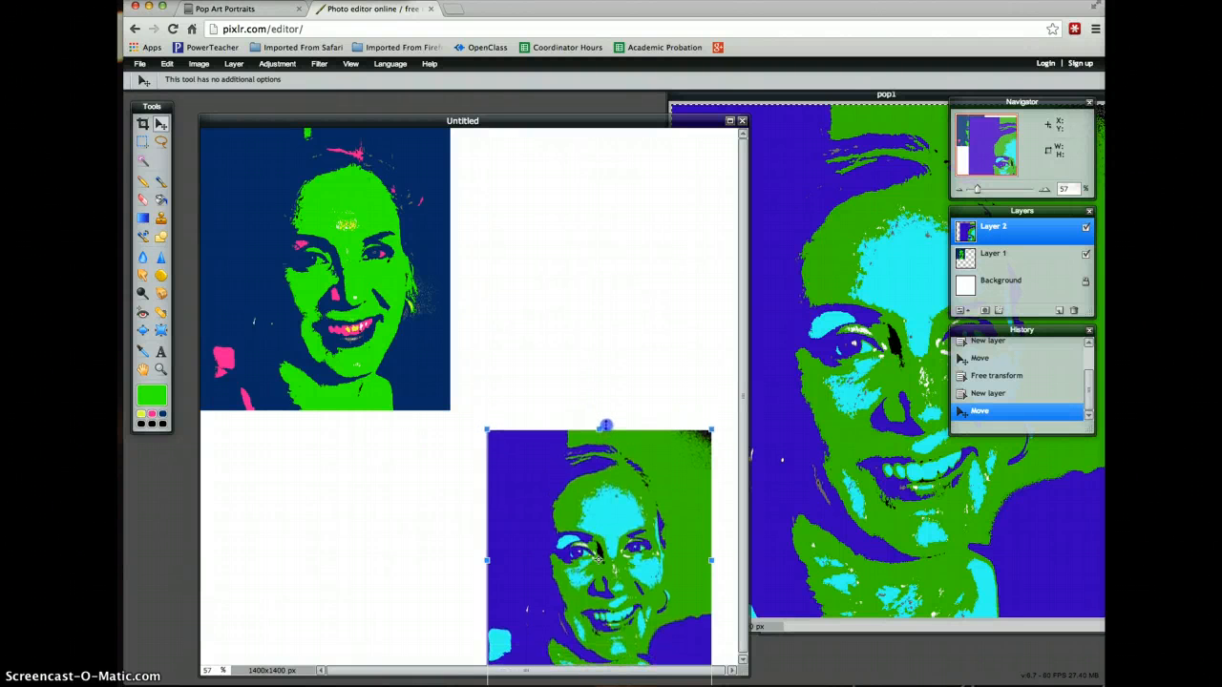
left_click_drag(486, 427, 503, 409)
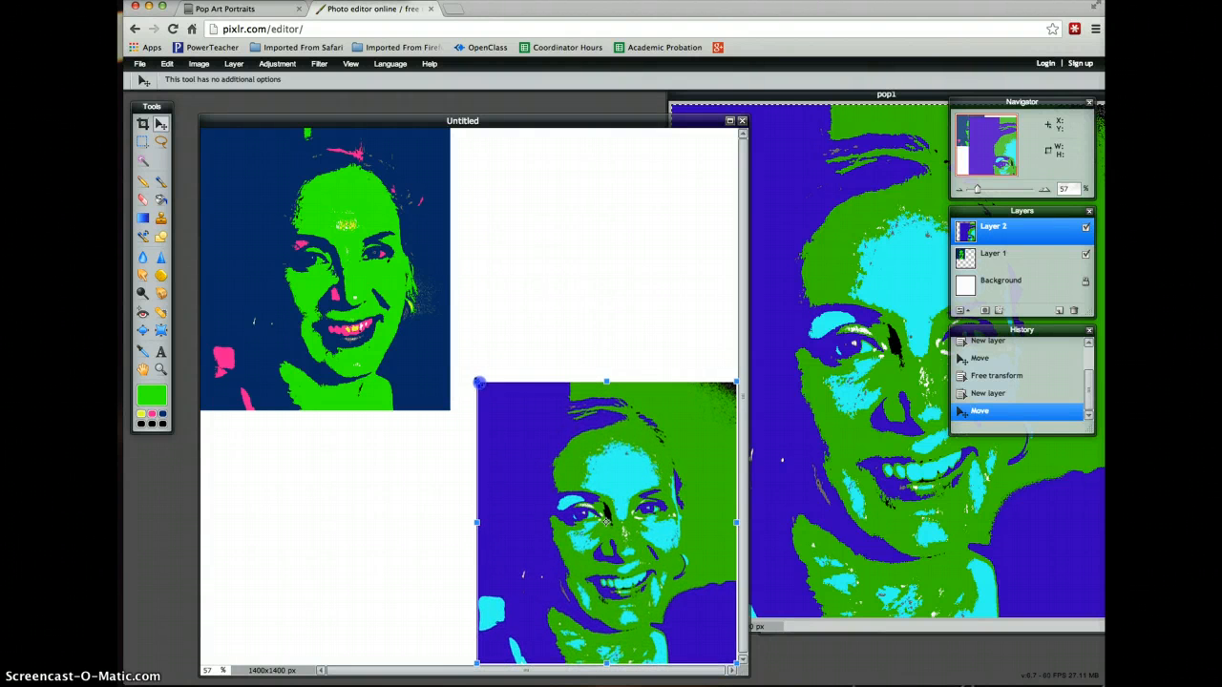
Adjust the pop1 portrait's size and position so its upper-left corner meets the lower-right corner of the pop4 portrait
left_click_drag(605, 382, 605, 395)
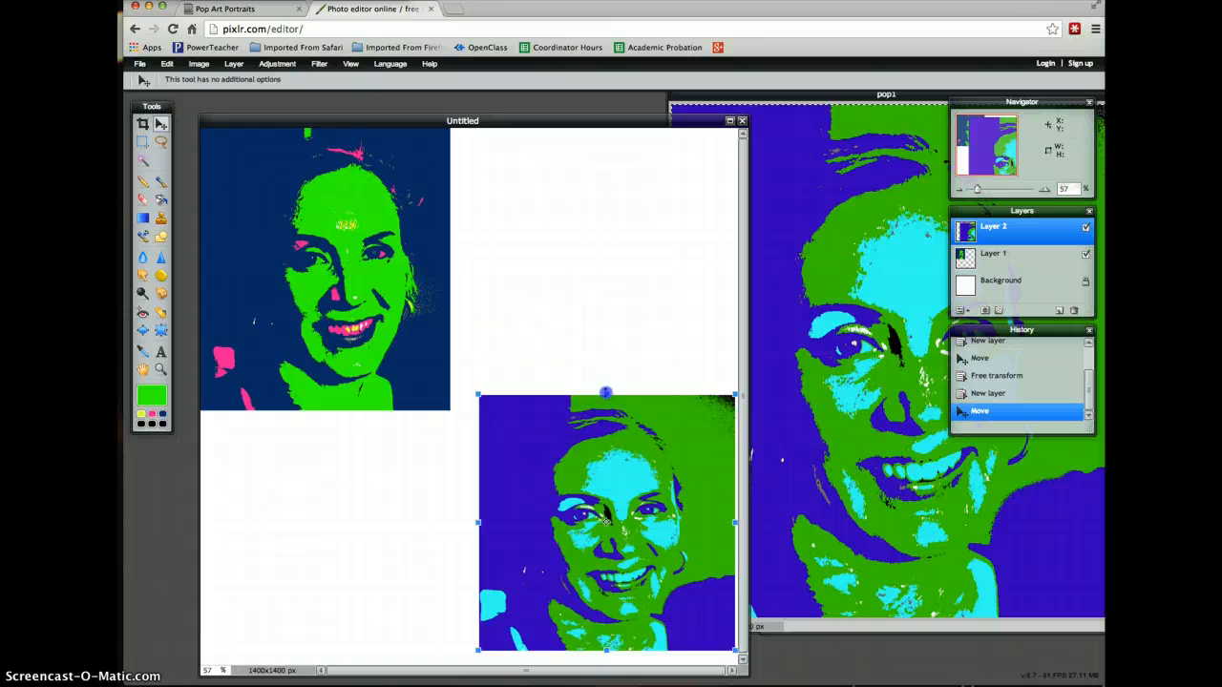
left_click_drag(591, 467, 592, 484)
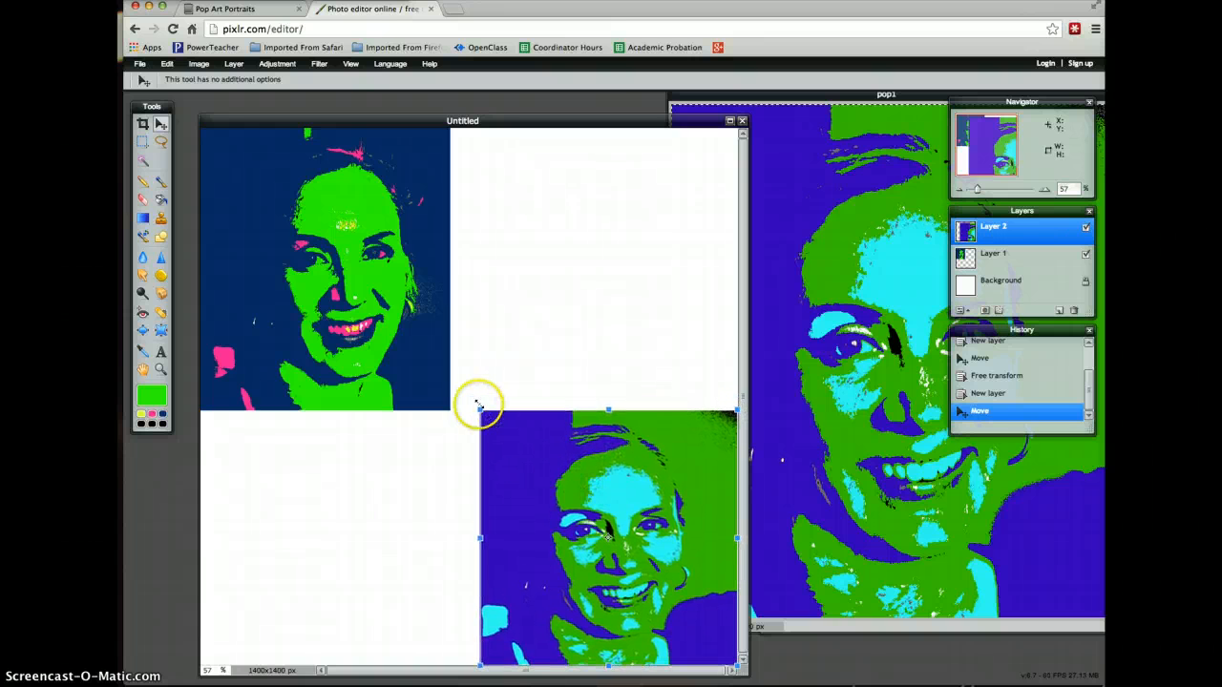
left_click_drag(479, 410, 481, 403)
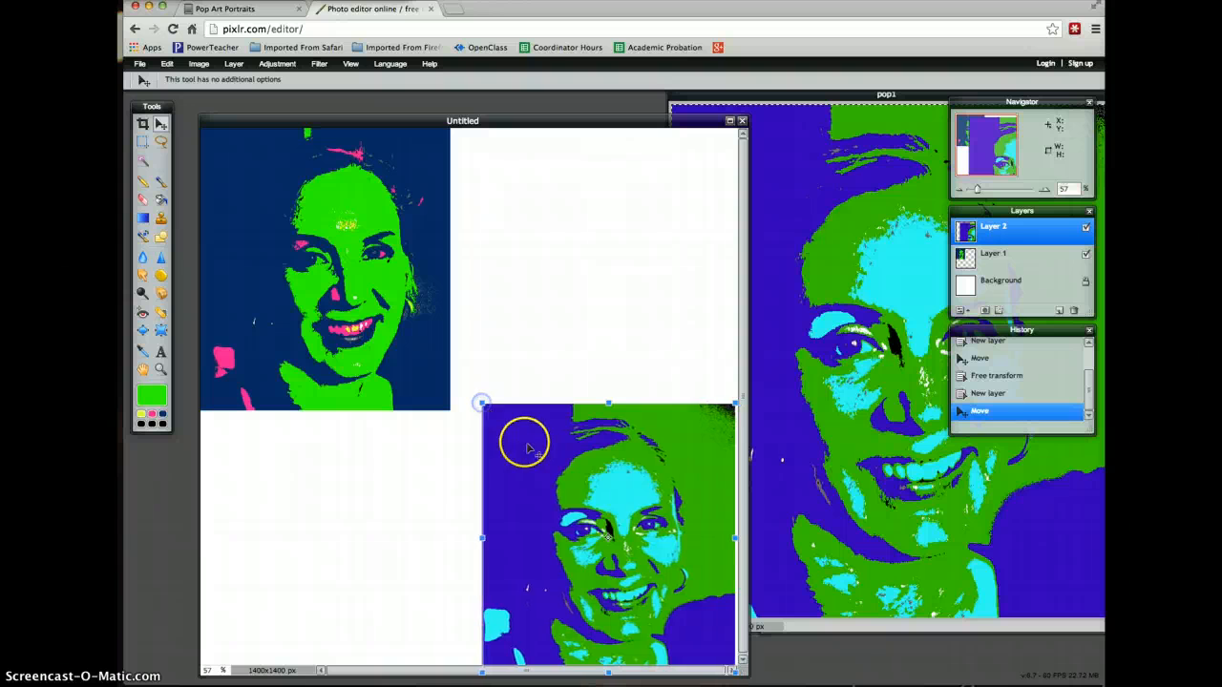
left_click_drag(528, 448, 498, 452)
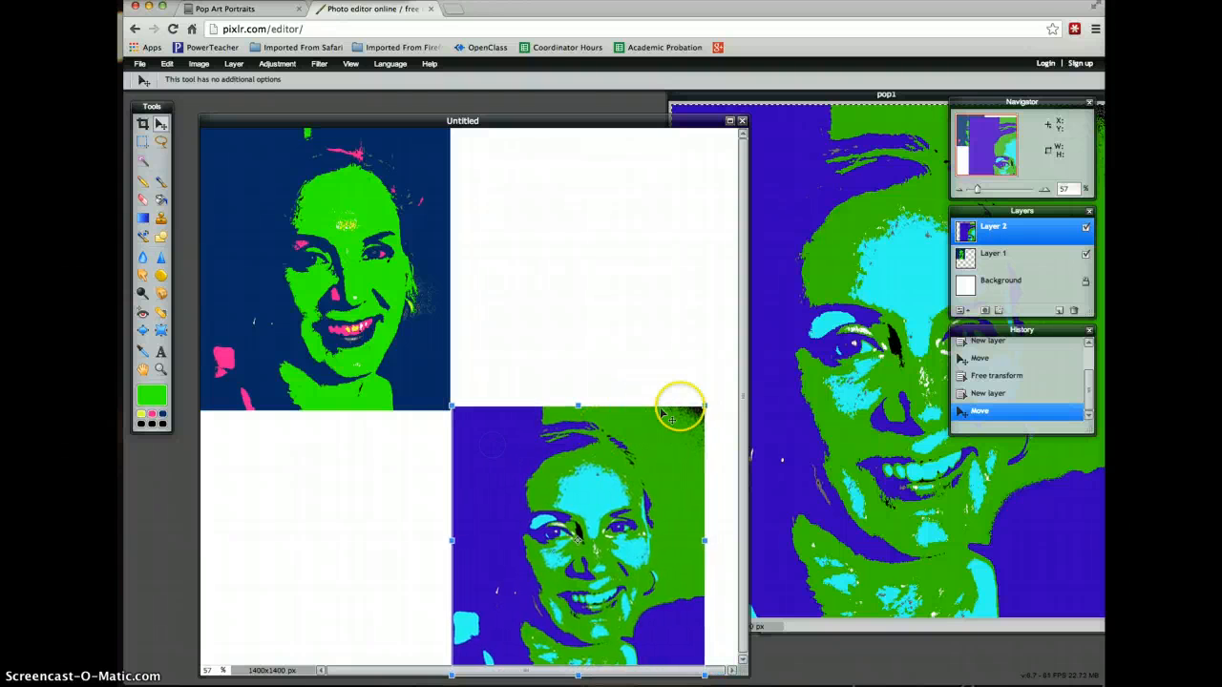
left_click_drag(702, 407, 698, 406)
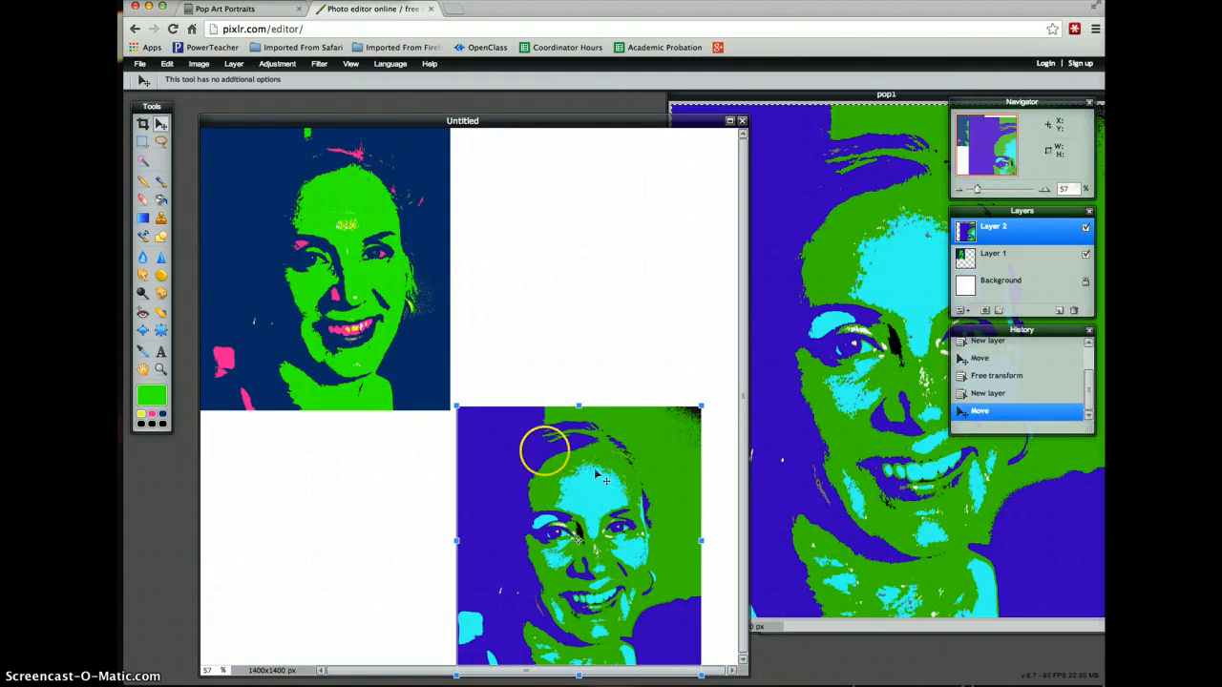
left_click_drag(455, 405, 451, 404)
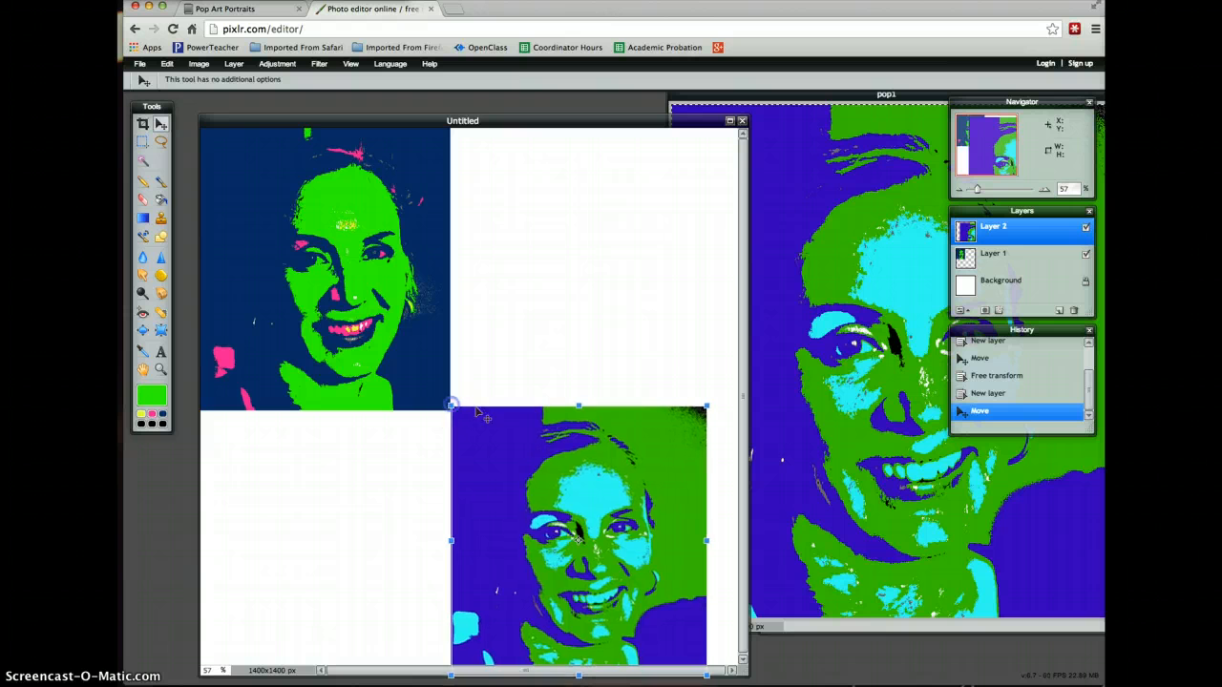
Narrow the pop1 portrait slightly from its right edge and apply the transform
left_click(564, 354)
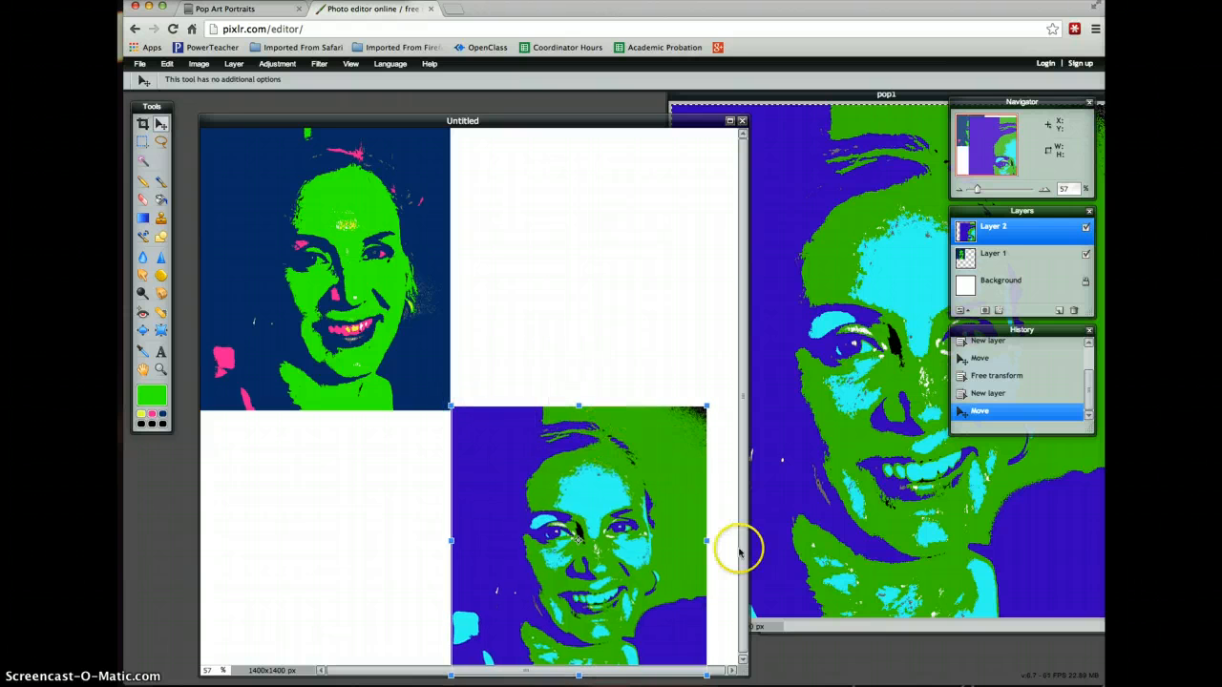
left_click_drag(708, 541, 645, 552)
left_click(599, 333)
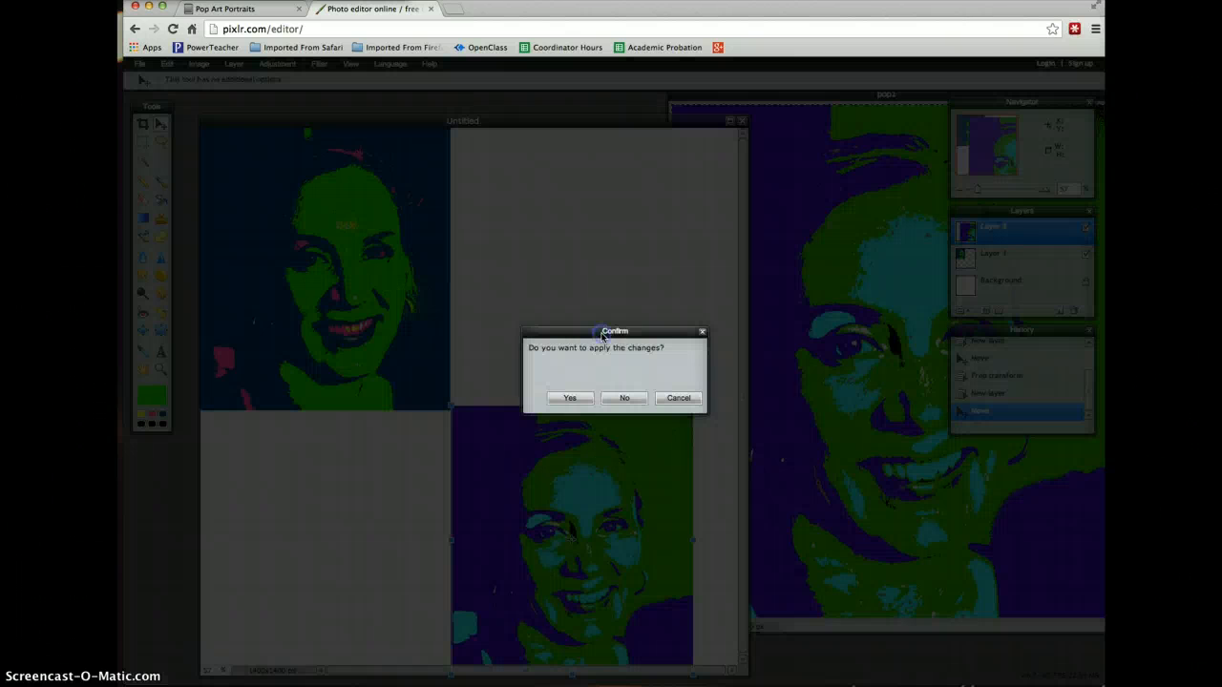
left_click(570, 399)
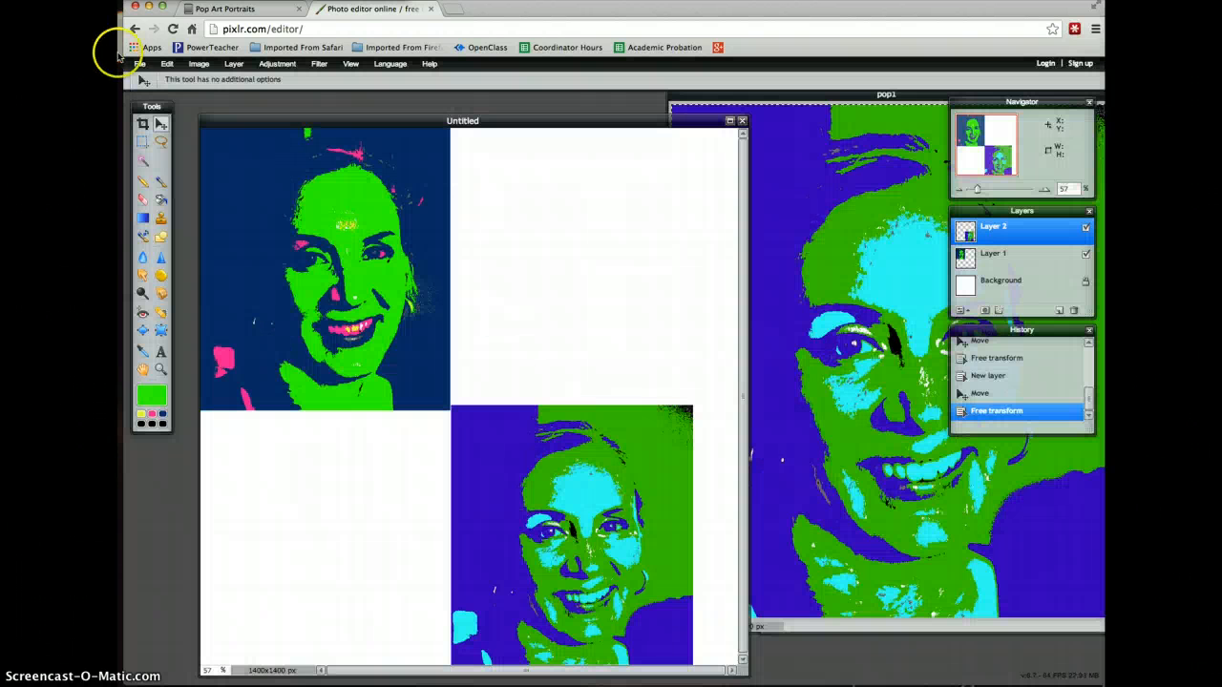
Open the image pop2.jpg from the Desktop
left_click(139, 64)
left_click(148, 86)
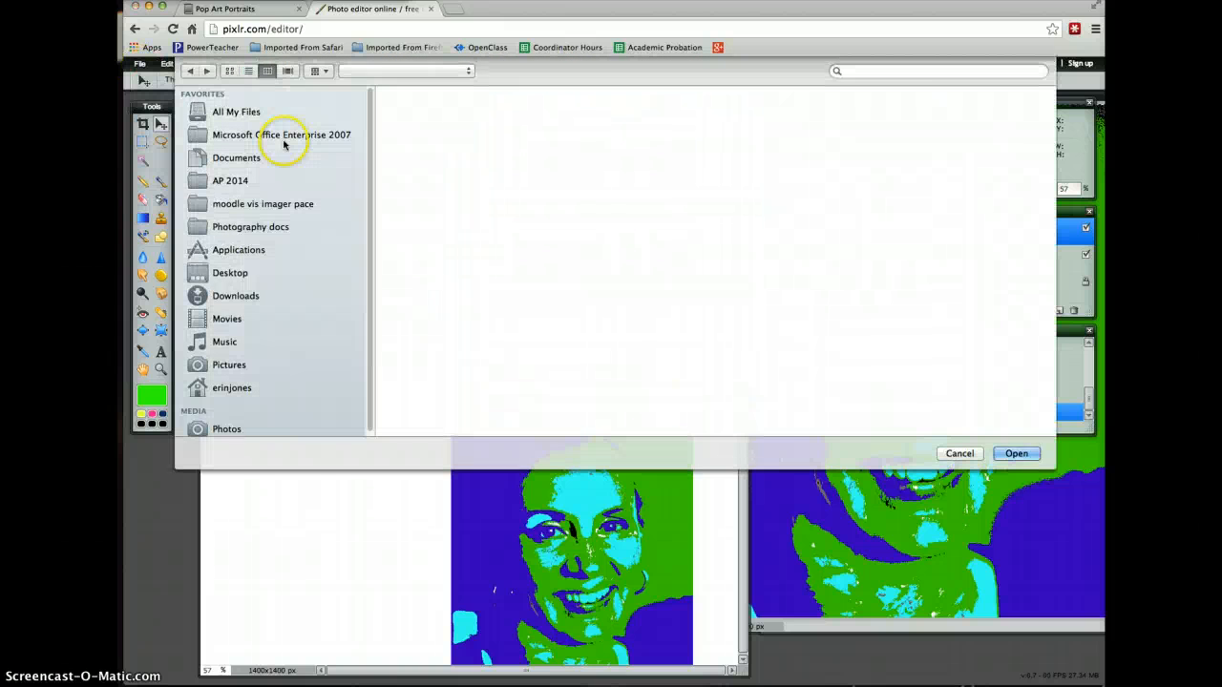
left_click(420, 256)
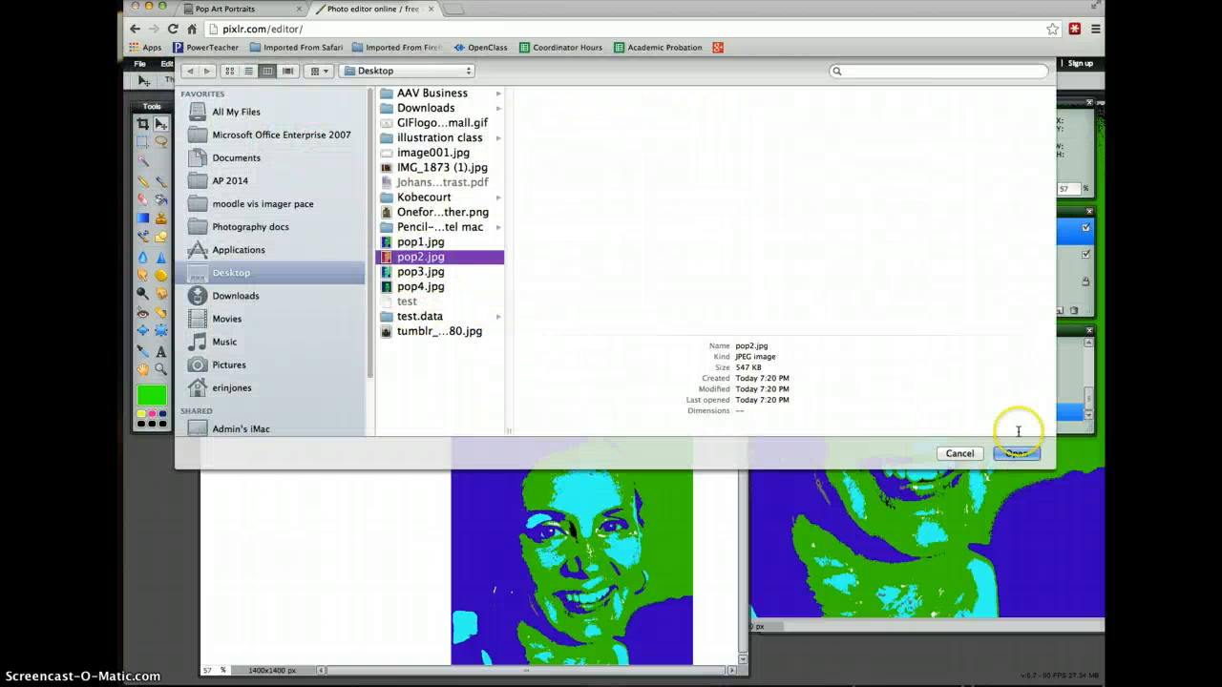
left_click(1019, 453)
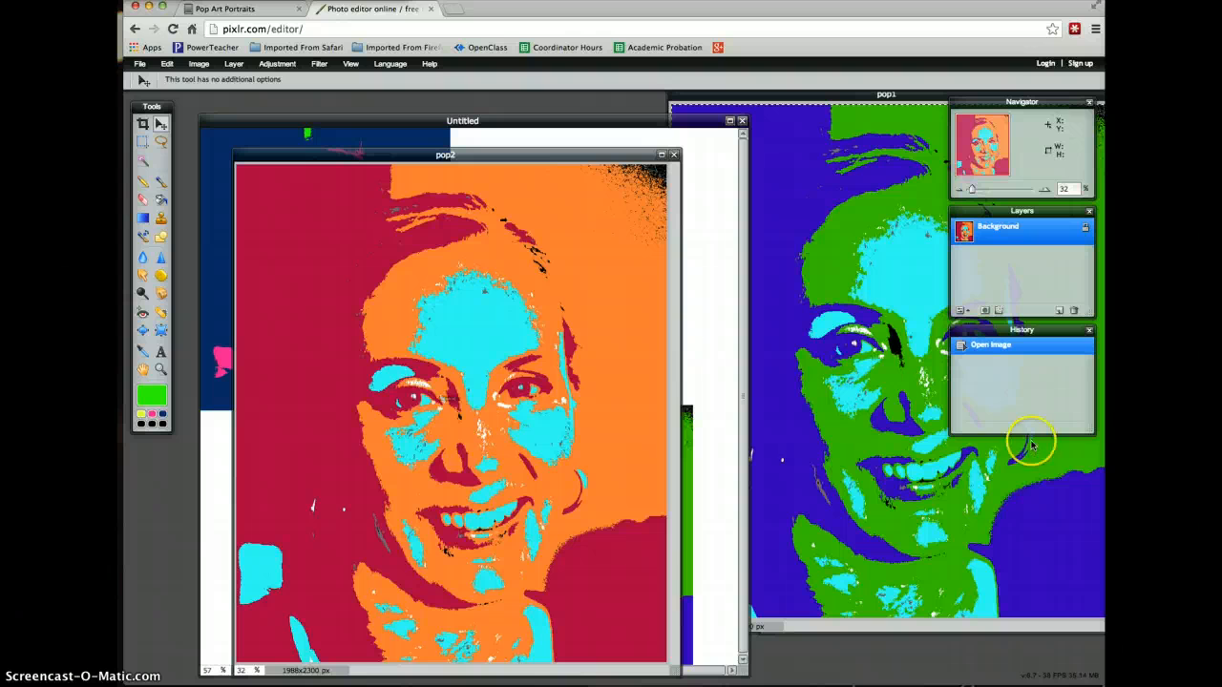
Copy the entire pop2 image and paste it into the untitled canvas as a new layer
left_click(169, 64)
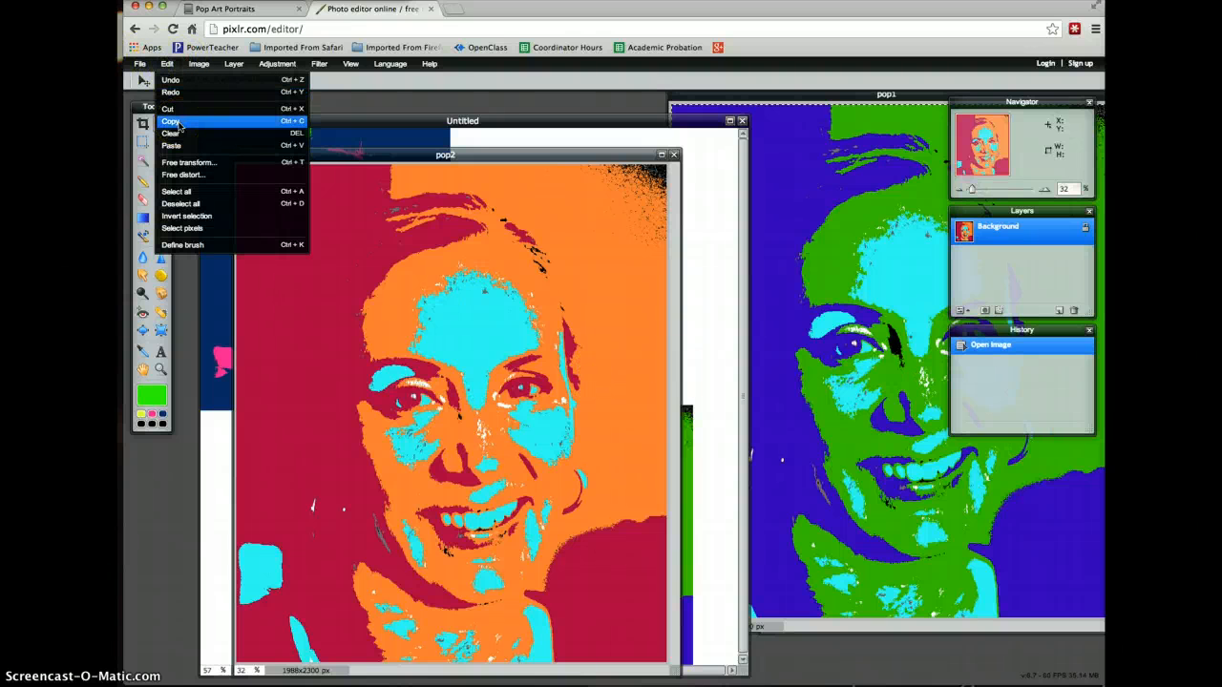
left_click(187, 191)
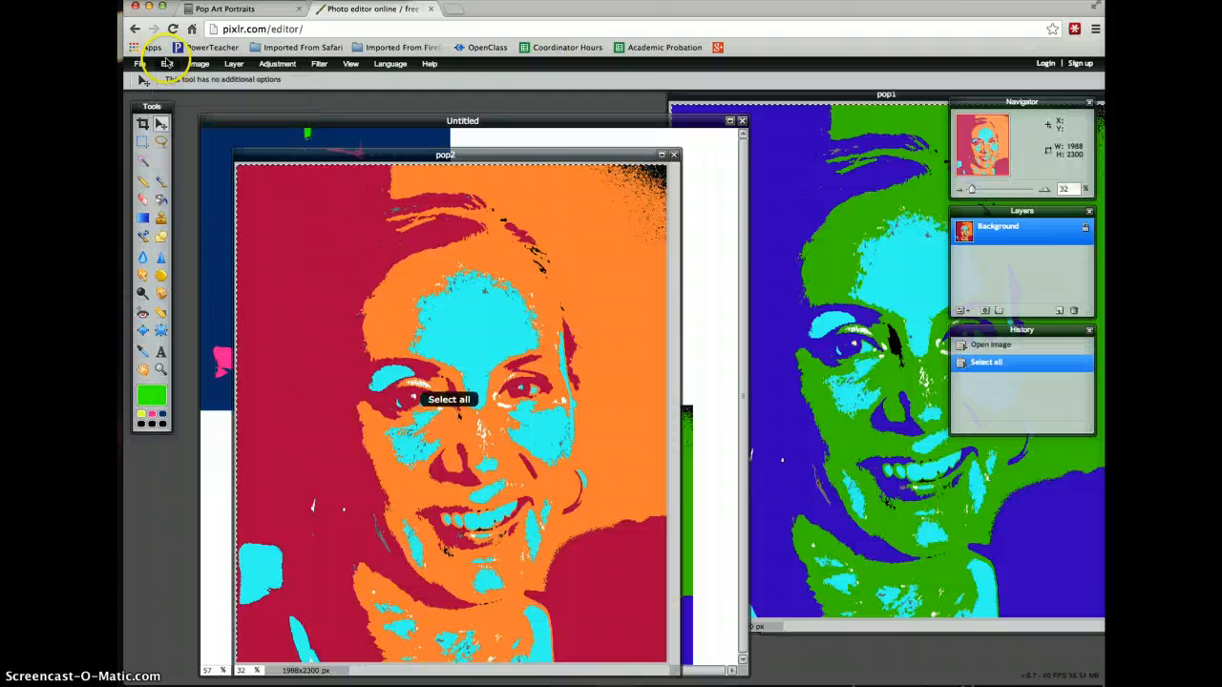
left_click(167, 64)
left_click(181, 118)
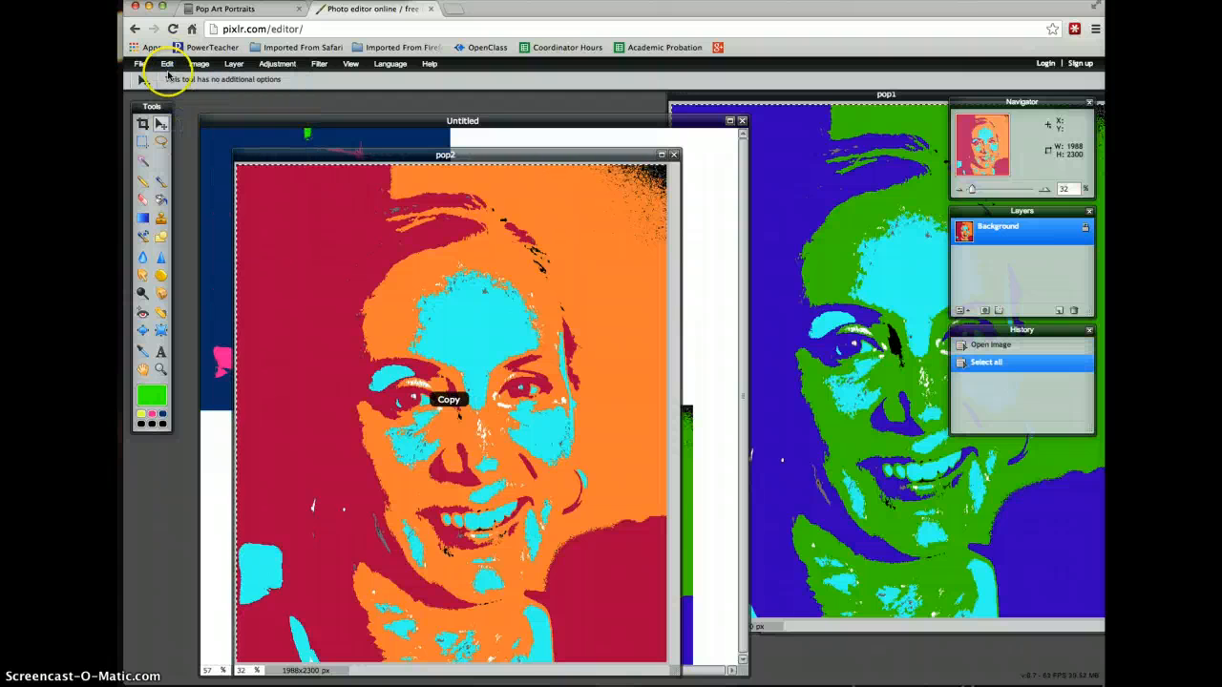
left_click(611, 126)
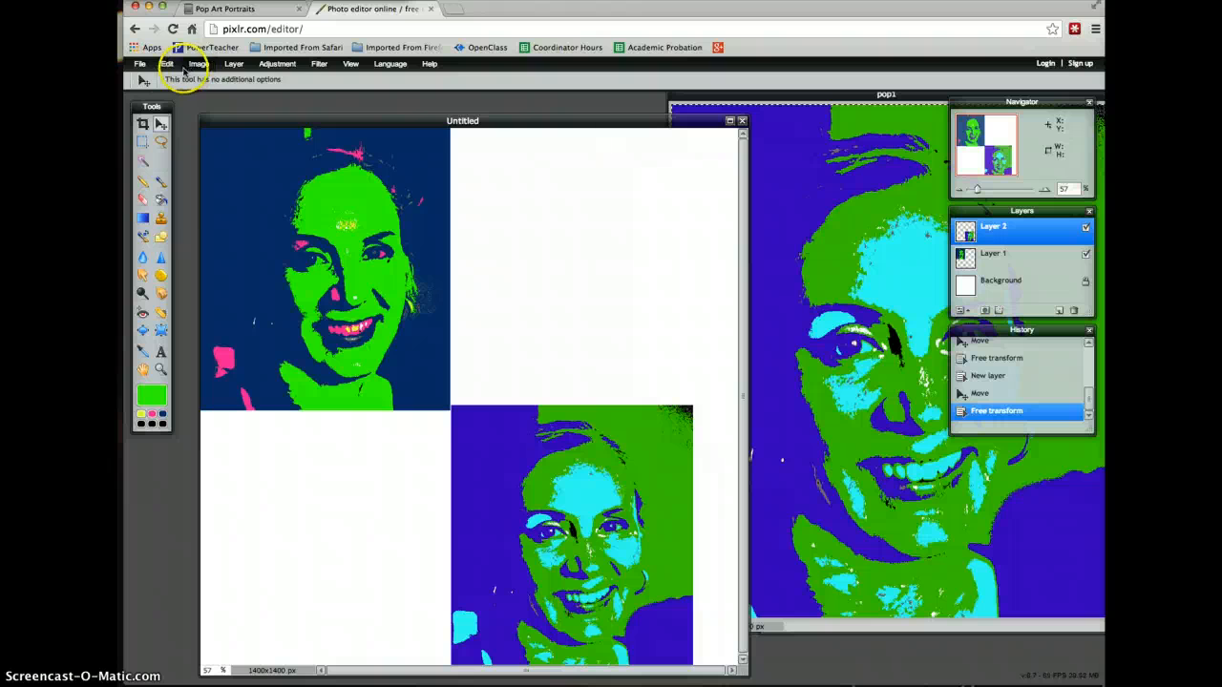
left_click(170, 64)
left_click(185, 145)
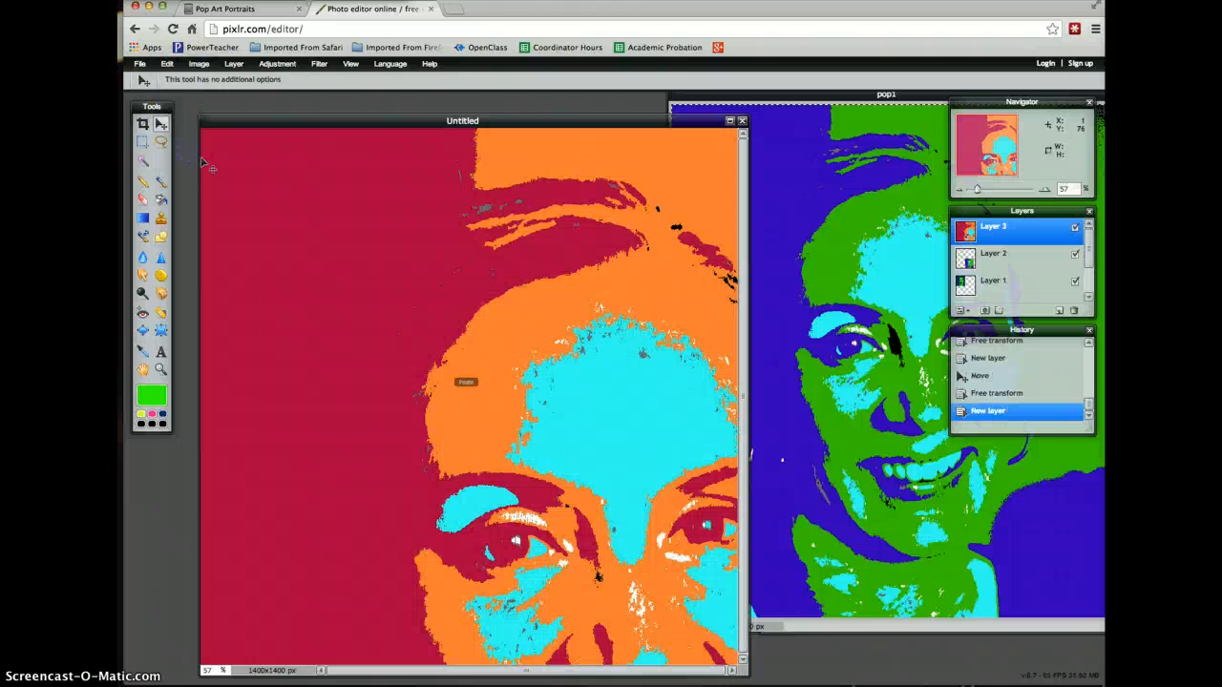
Scale the pasted pop2 portrait down with Free transform and place it in the canvas's upper-right quarter
left_click(160, 64)
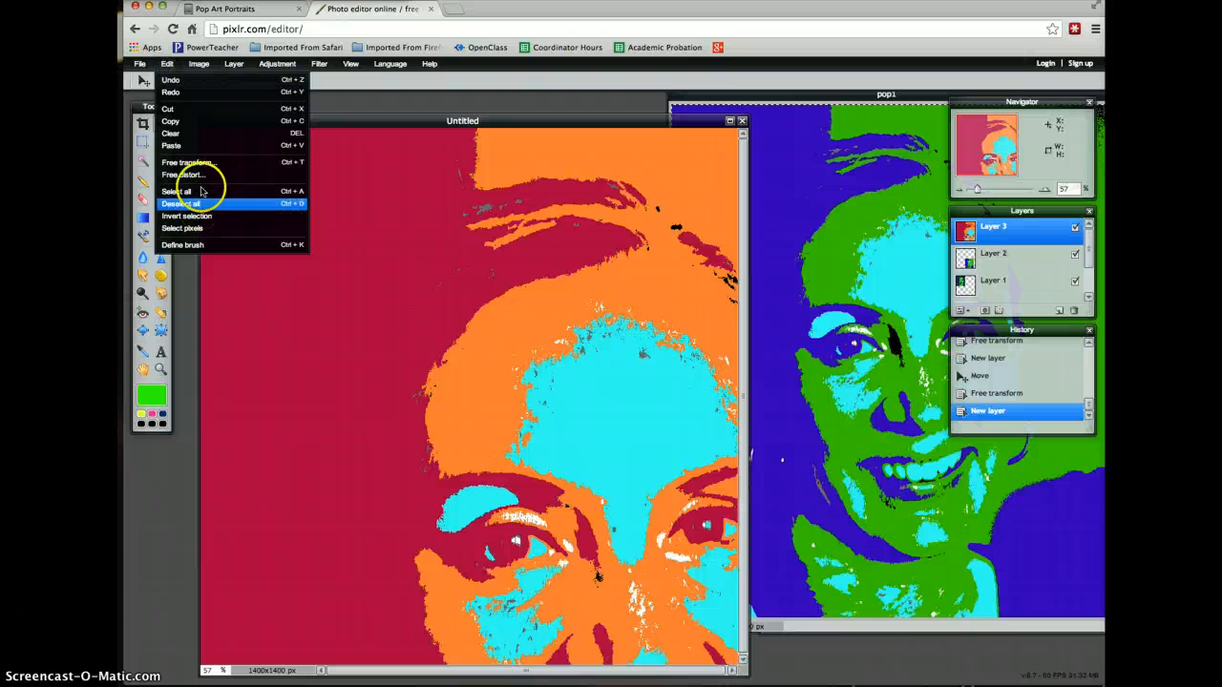
left_click(191, 163)
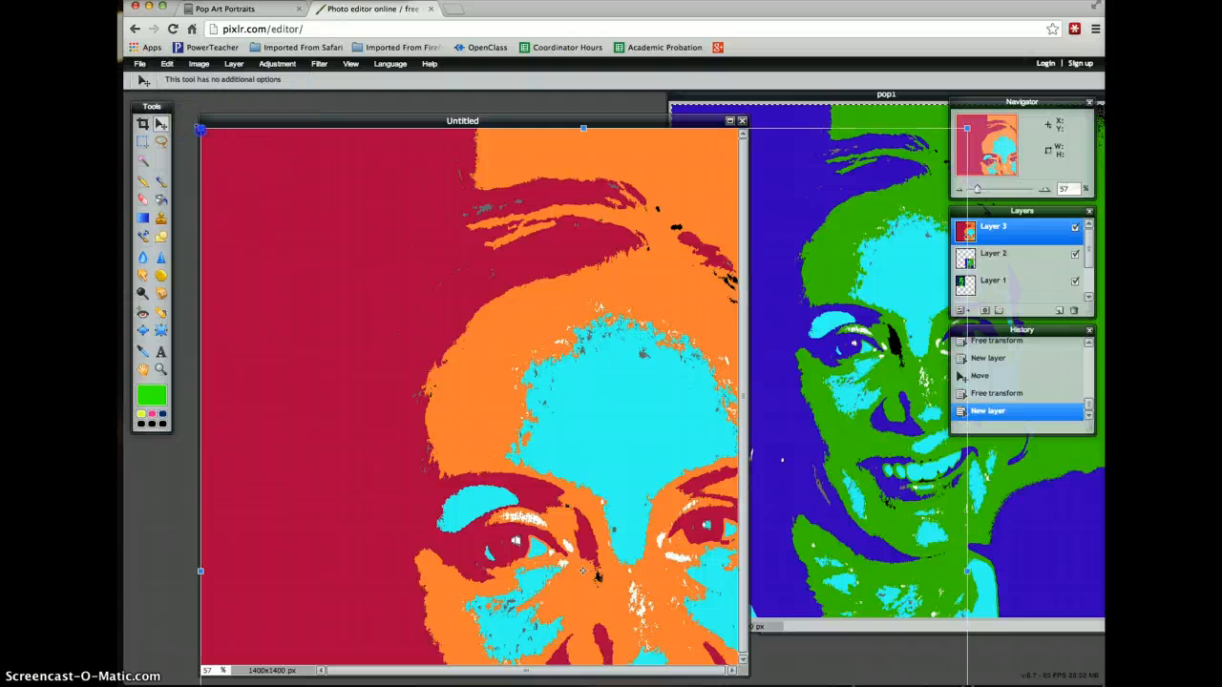
left_click_drag(200, 129, 456, 399)
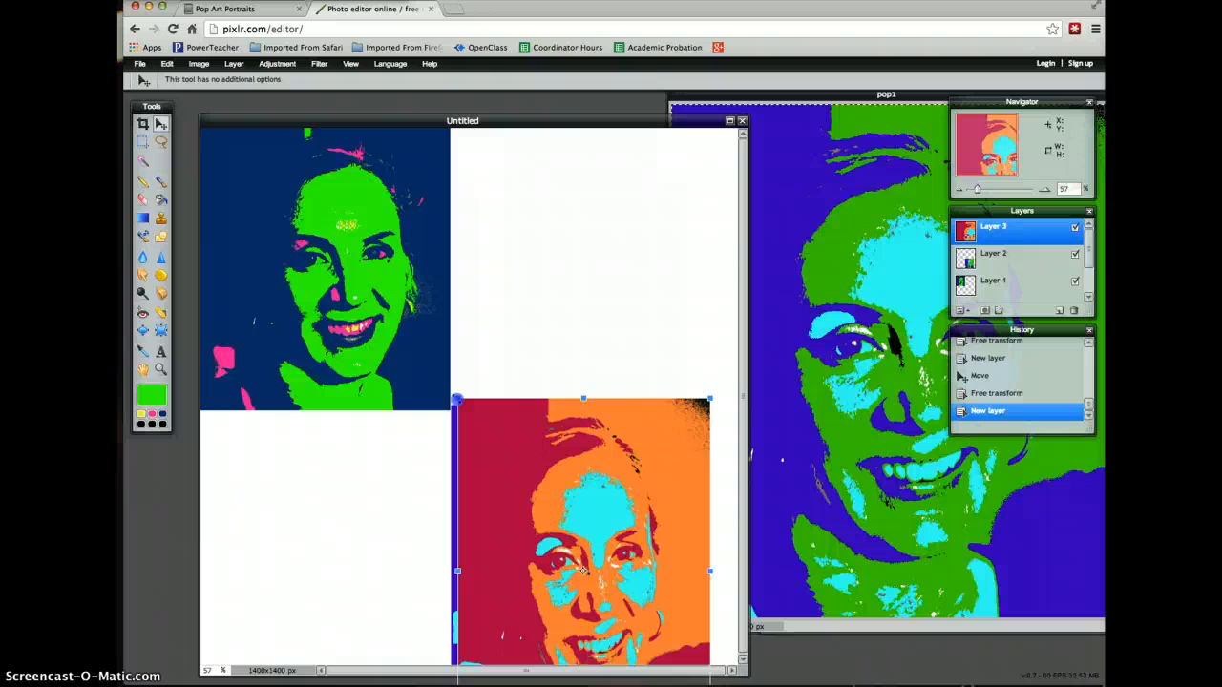
left_click_drag(542, 456, 527, 176)
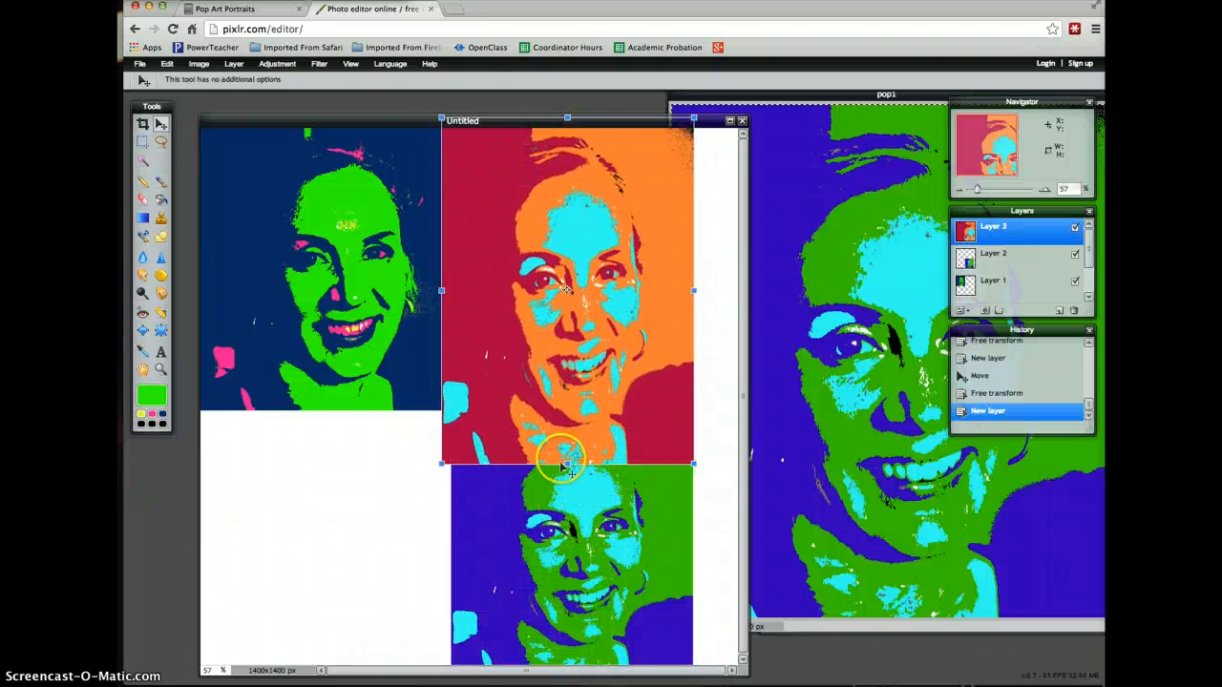
Fit the pop2 portrait between the pop4 portrait, the pop1 portrait and the canvas's top edge, and apply the transform
left_click_drag(567, 461, 566, 428)
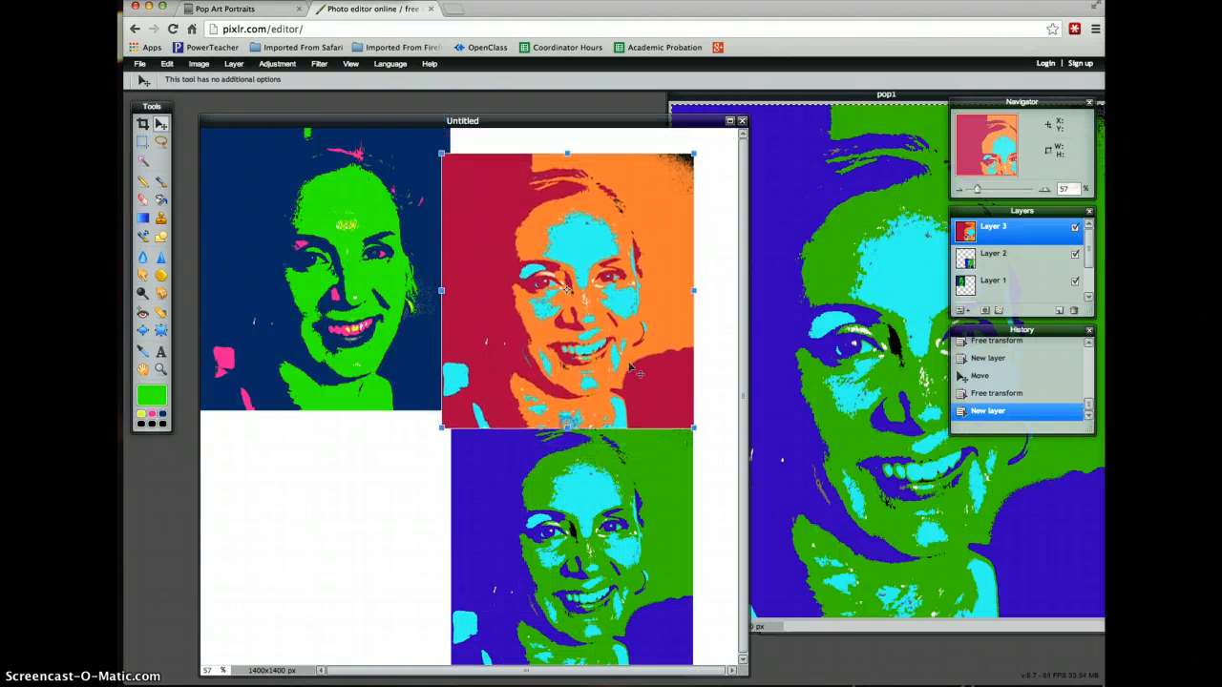
left_click_drag(693, 286, 687, 287)
mouse_move(626, 347)
left_mouse_down()
mouse_move(634, 322)
mouse_move(640, 339)
left_mouse_up()
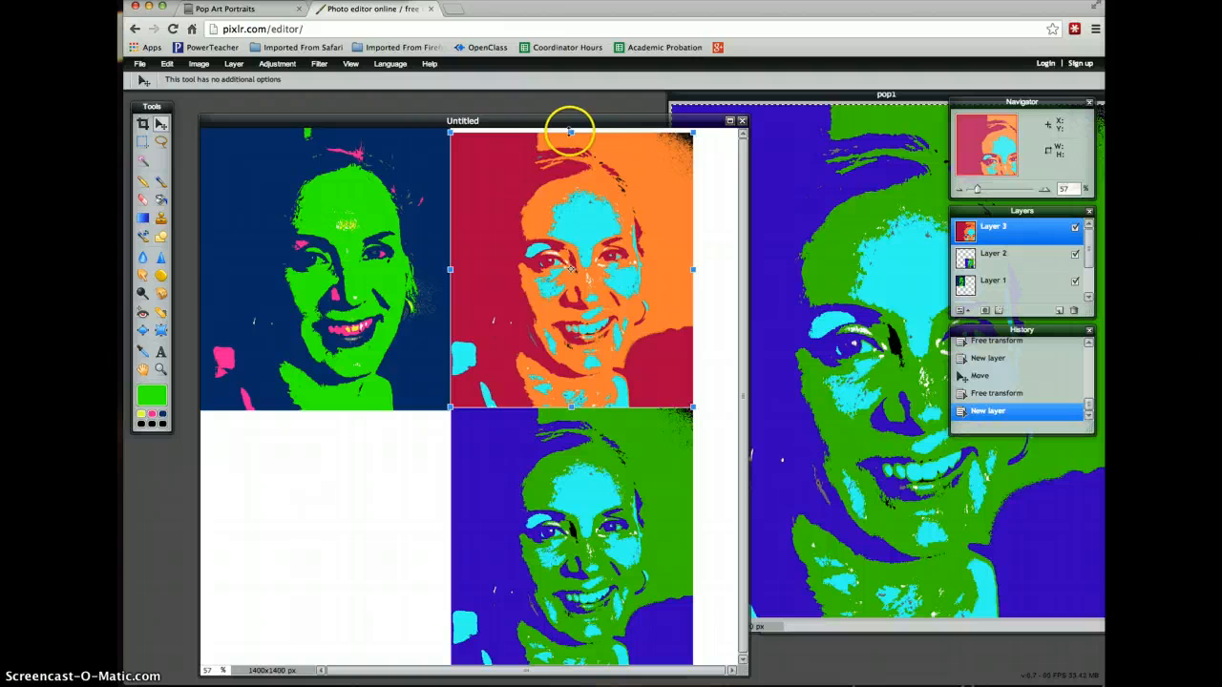
left_click_drag(569, 131, 567, 126)
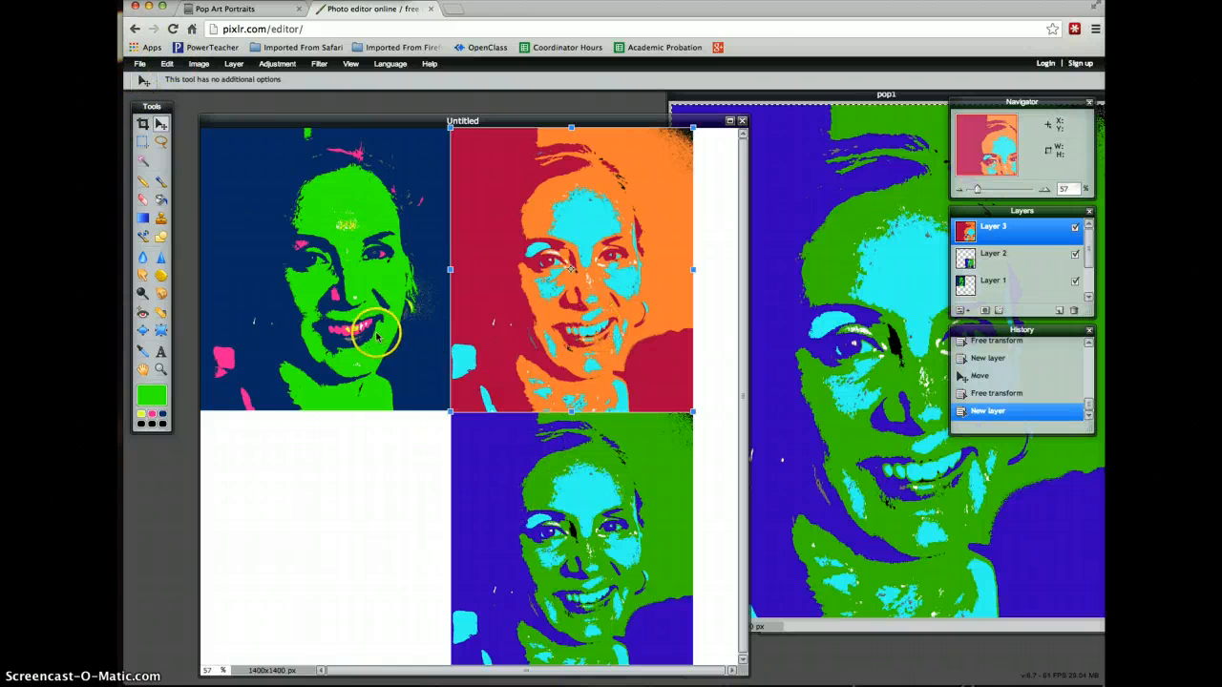
left_click(403, 446)
left_click(570, 398)
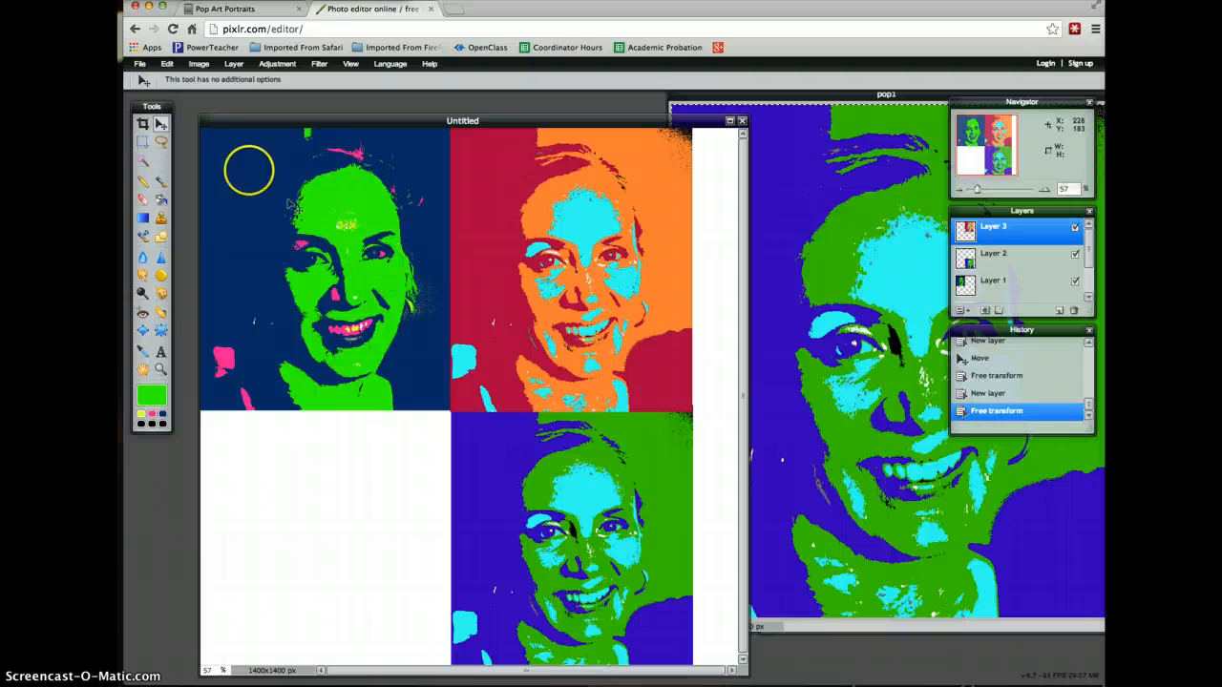
Open the image pop3.jpg from the Desktop
left_click(167, 64)
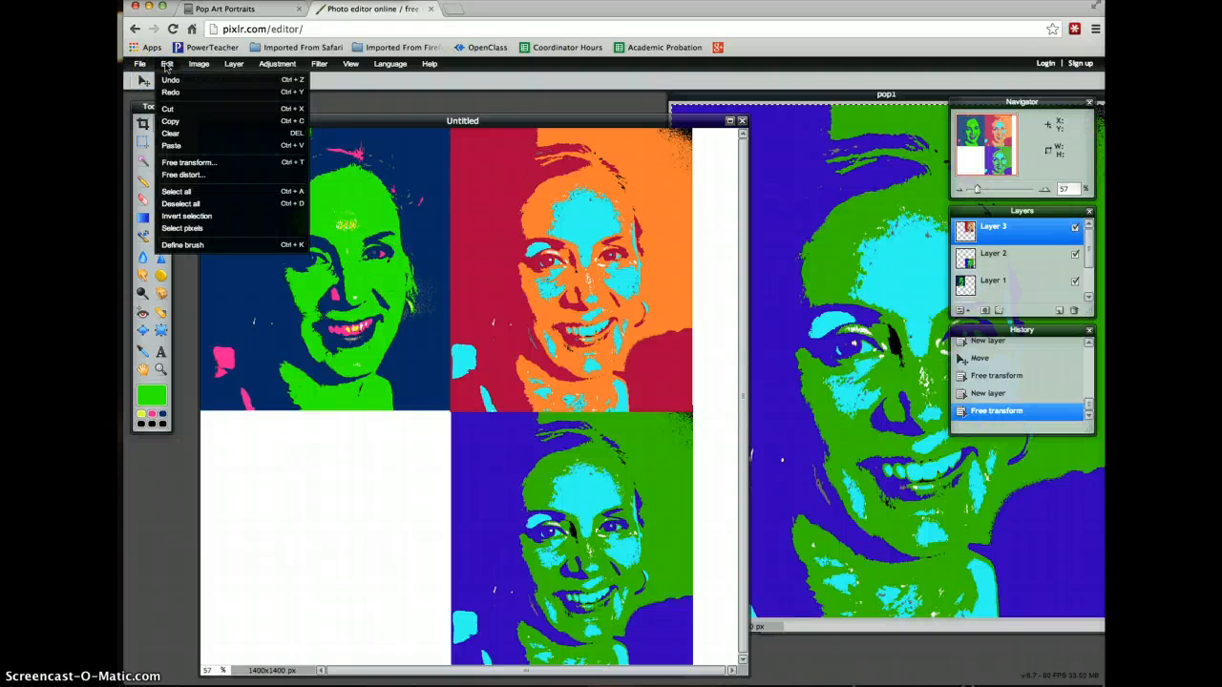
left_click(152, 81)
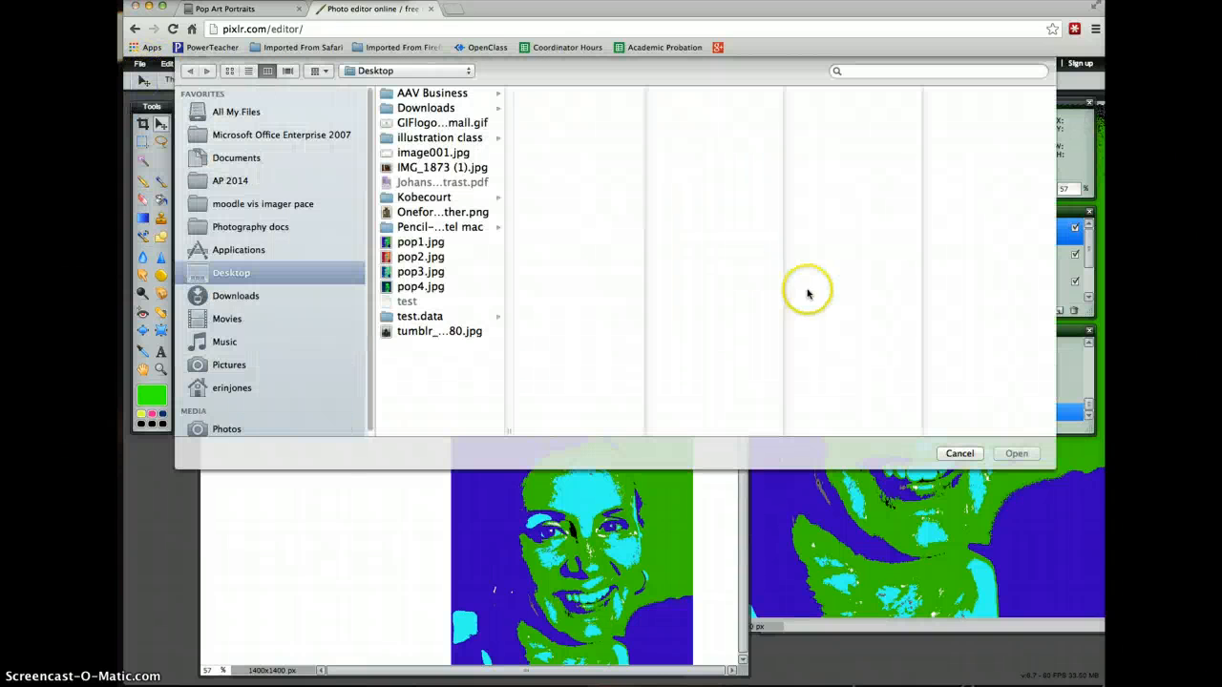
left_click(434, 272)
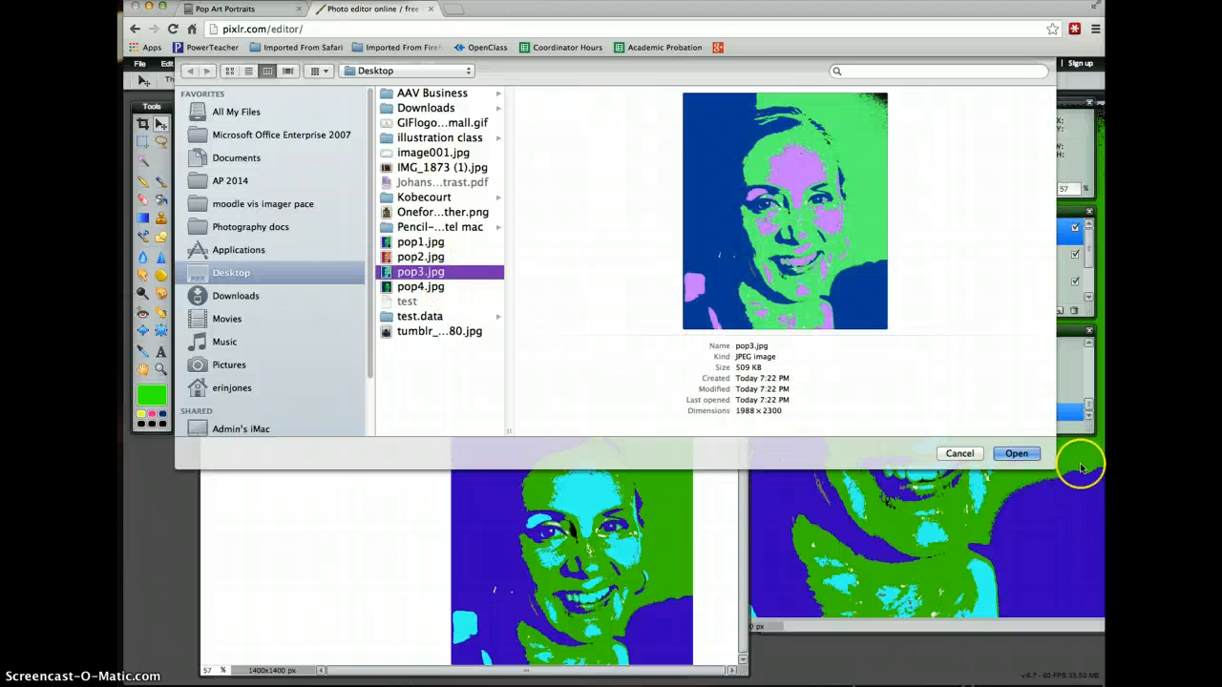
left_click(1017, 454)
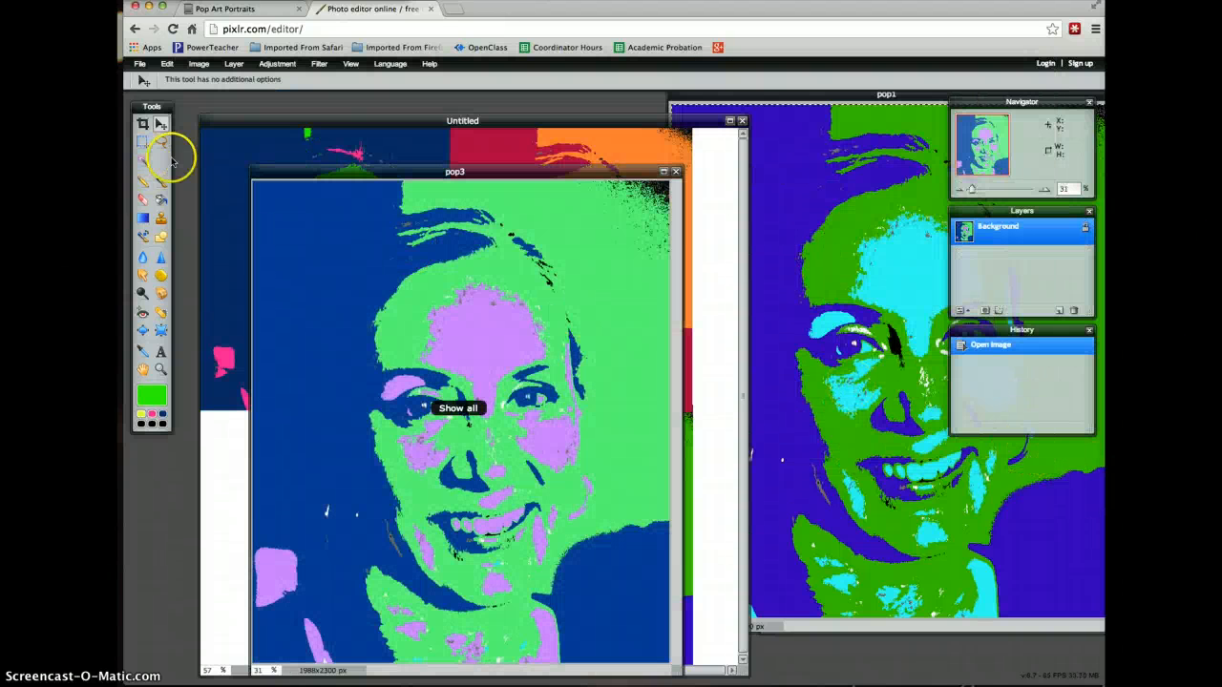
Copy the entire pop3 image and paste it into the untitled canvas as a new layer
left_click(167, 63)
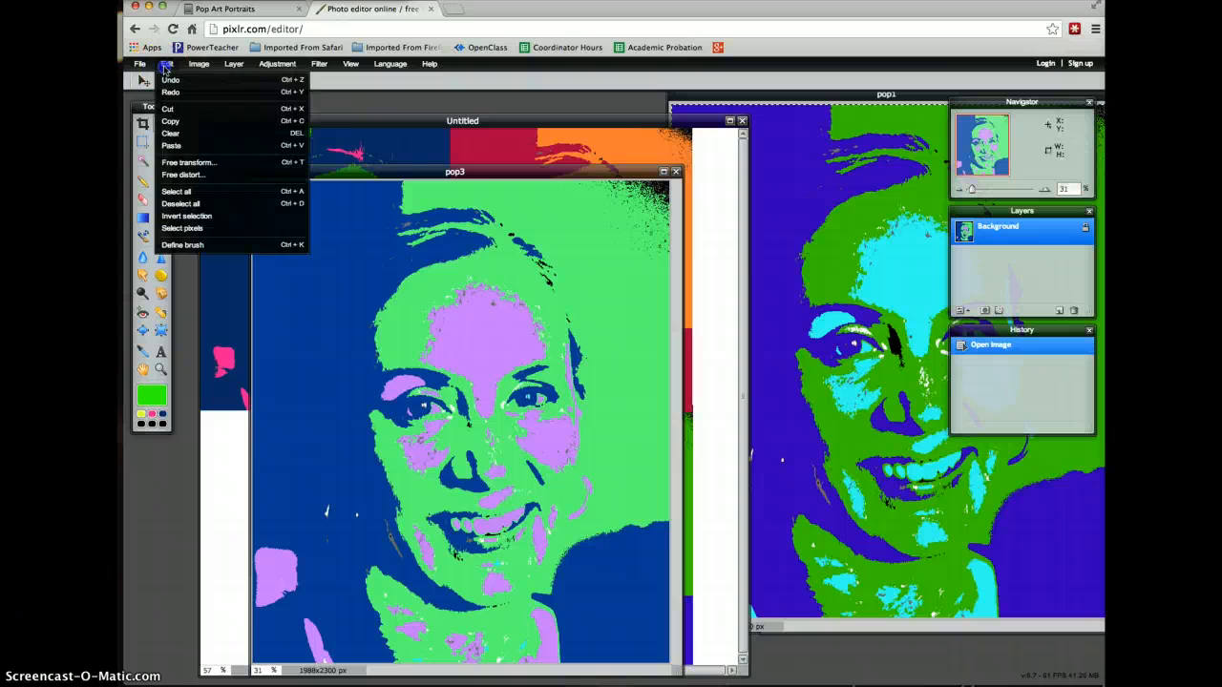
left_click(186, 197)
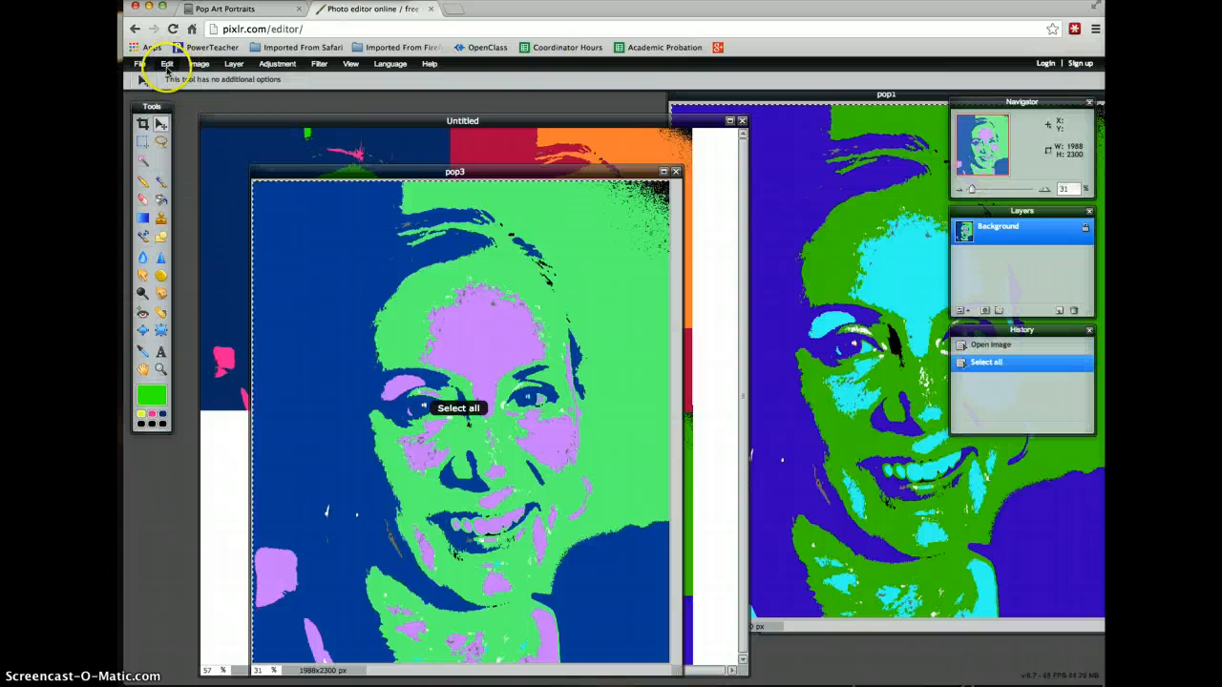
left_click(167, 63)
left_click(187, 120)
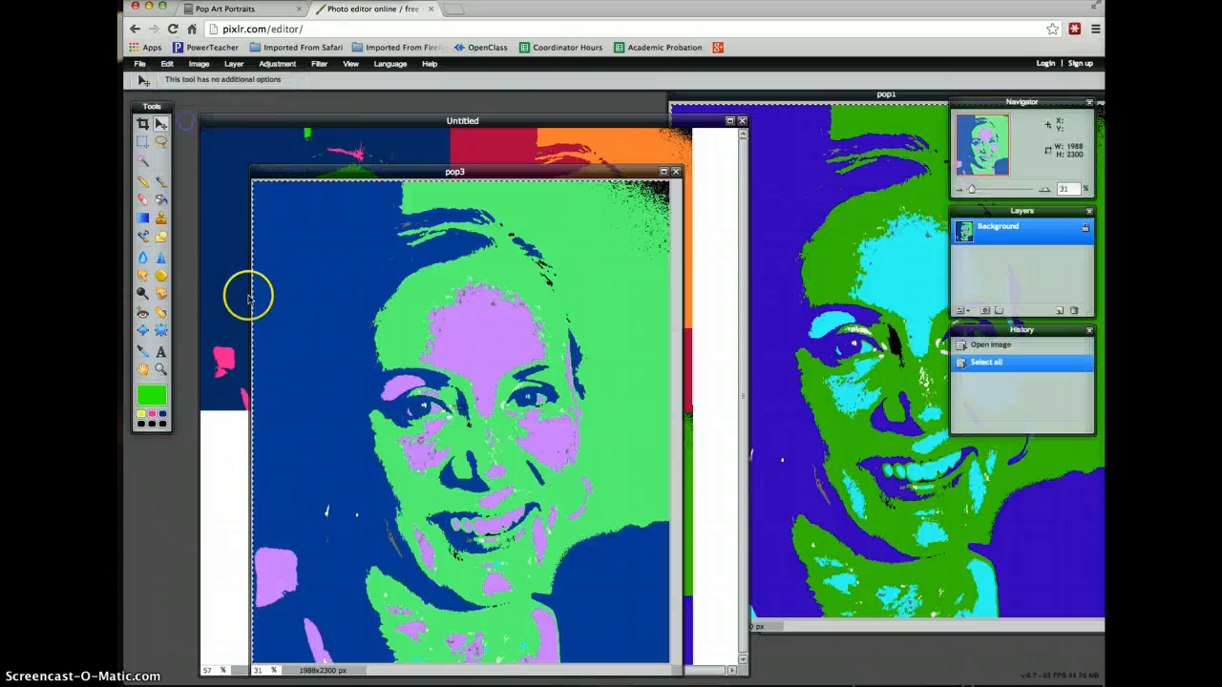
left_click(234, 506)
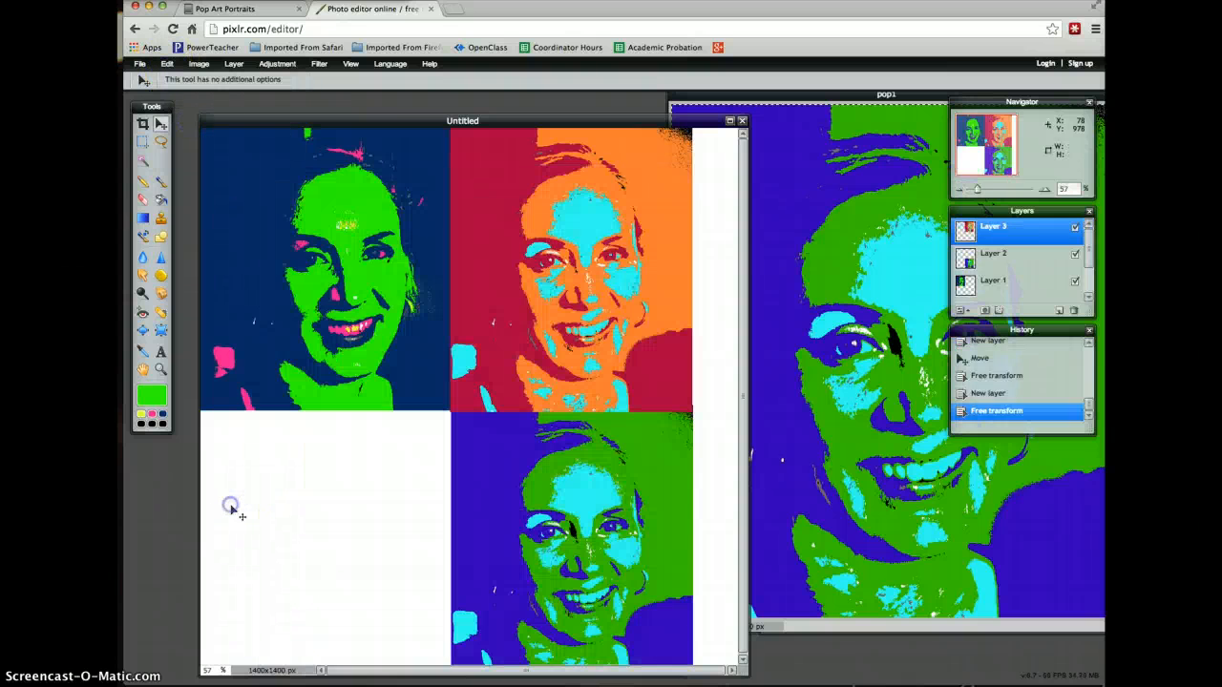
left_click(167, 63)
left_click(193, 148)
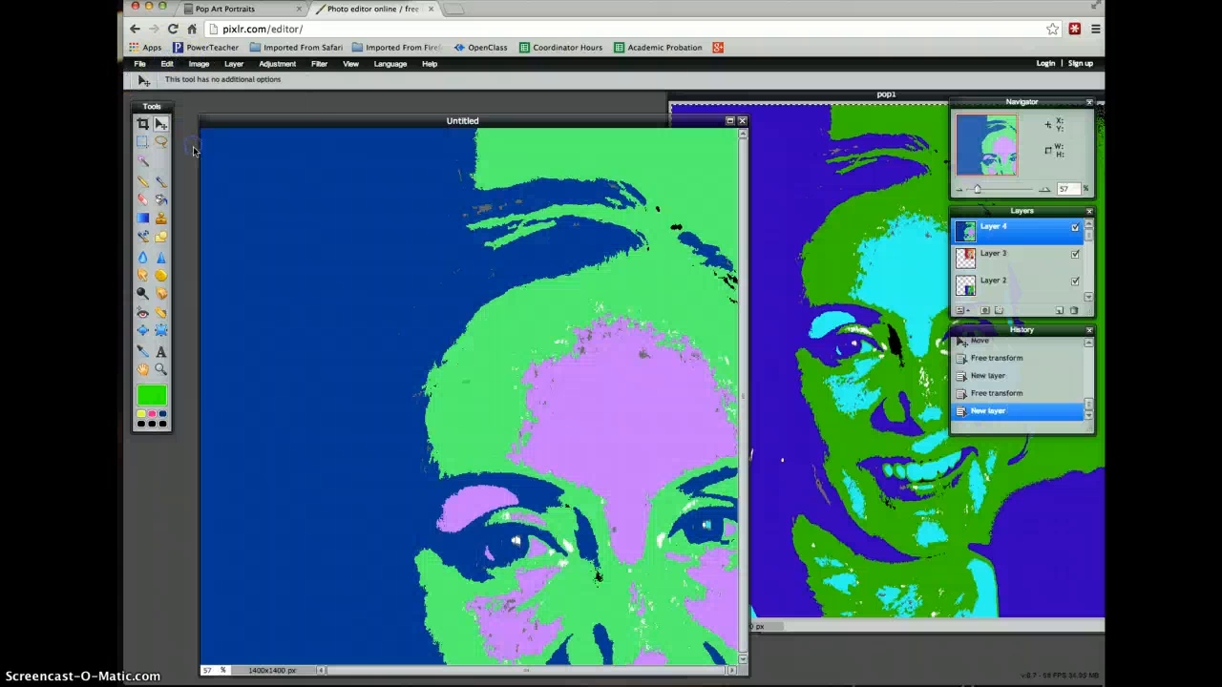
Scale the pasted pop3 portrait down with Free transform and place it in the canvas's lower-left quarter
left_click(167, 63)
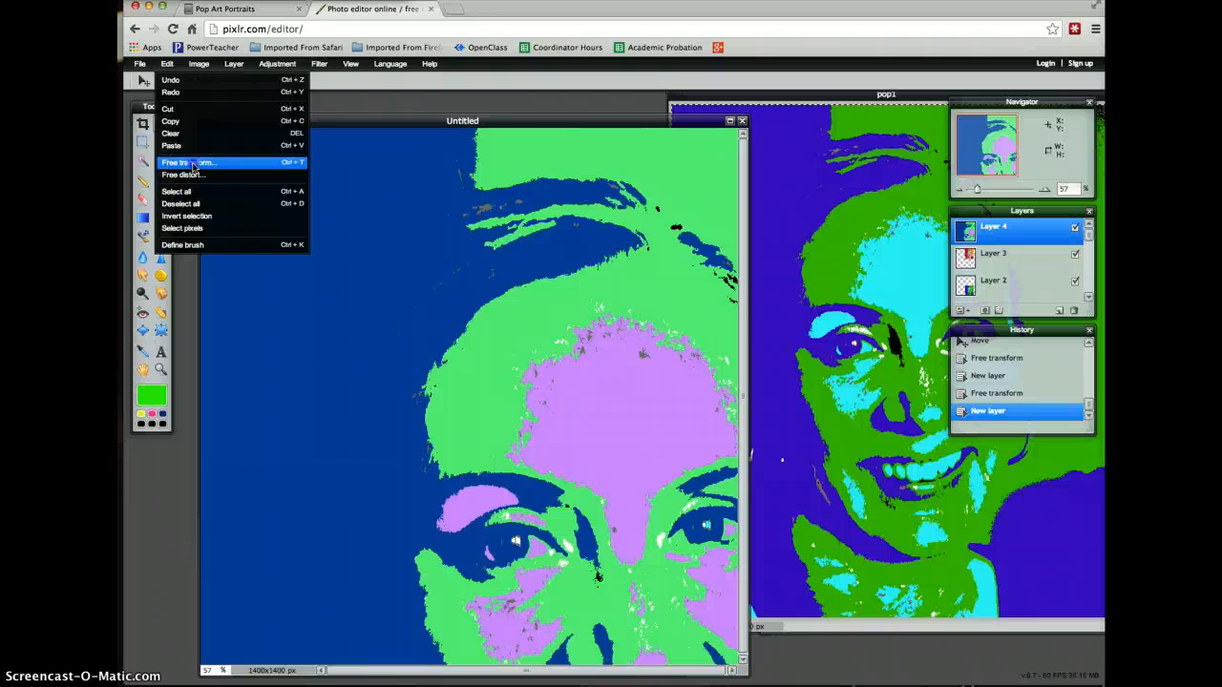
left_click(191, 161)
left_click_drag(200, 128, 482, 458)
left_click_drag(582, 570, 346, 523)
left_click_drag(314, 441, 314, 440)
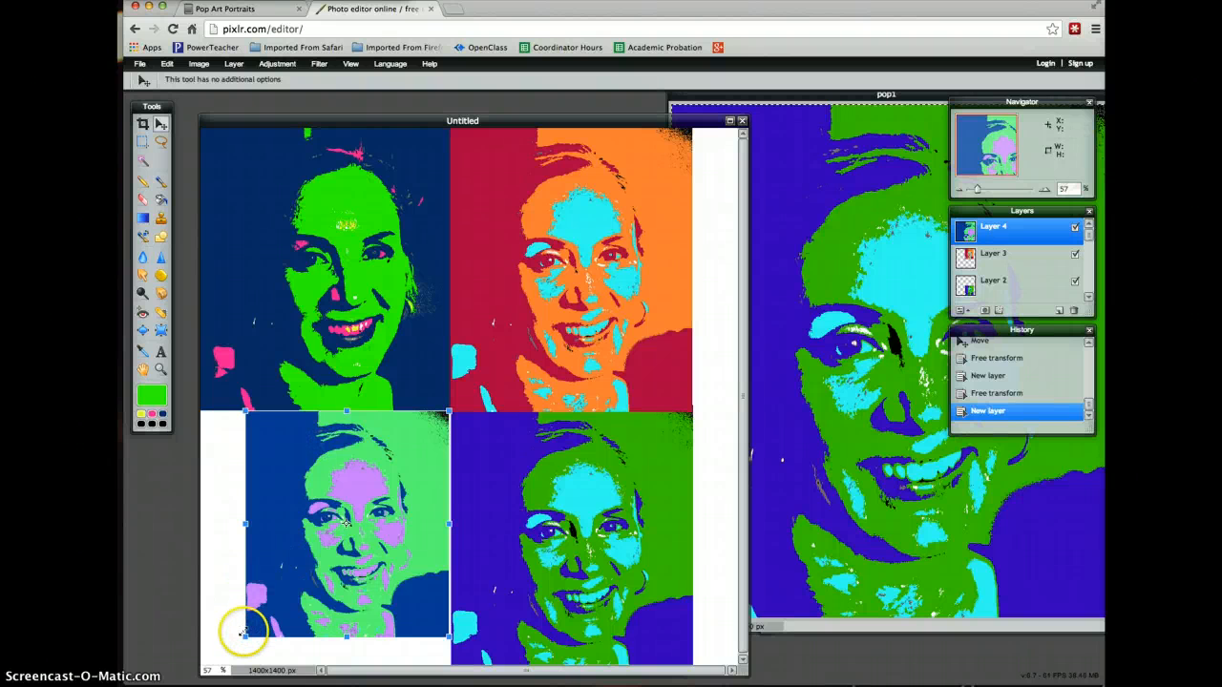
Enlarge the pop3 portrait to fill the empty lower-left quarter down to the canvas's bottom edge
mouse_move(244, 635)
left_mouse_down()
mouse_move(224, 672)
mouse_move(236, 652)
left_mouse_up()
mouse_move(339, 570)
left_mouse_down()
mouse_move(316, 584)
mouse_move(341, 594)
left_mouse_up()
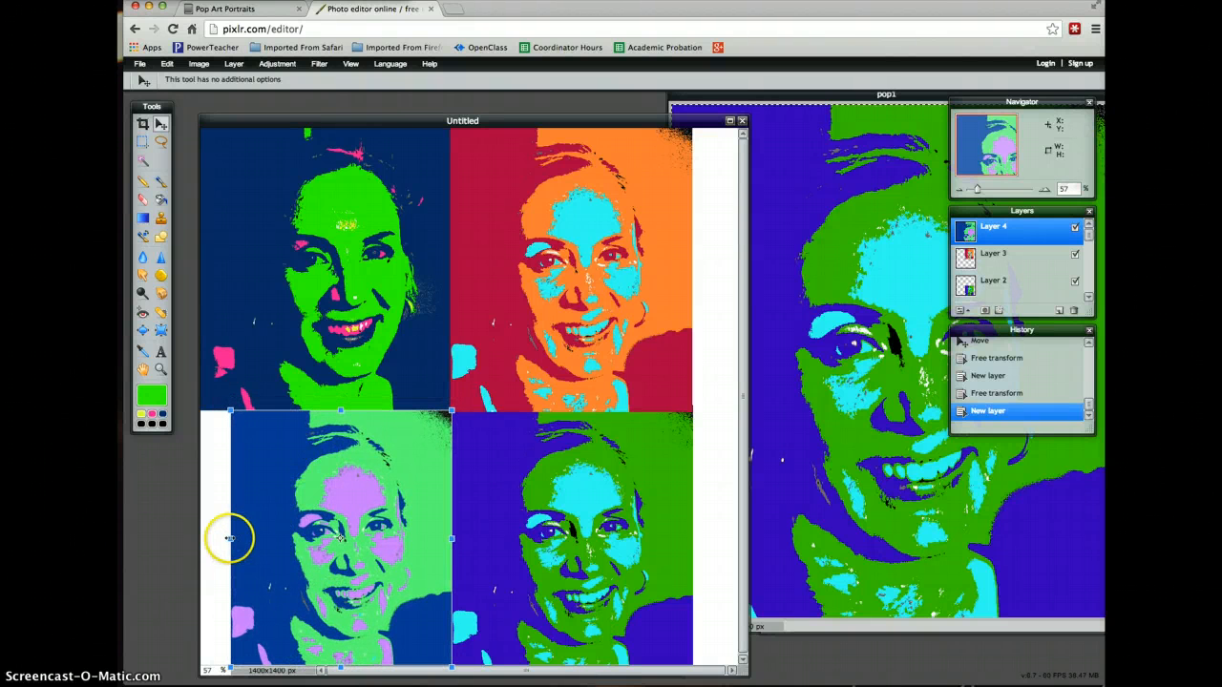
left_click_drag(229, 537, 203, 537)
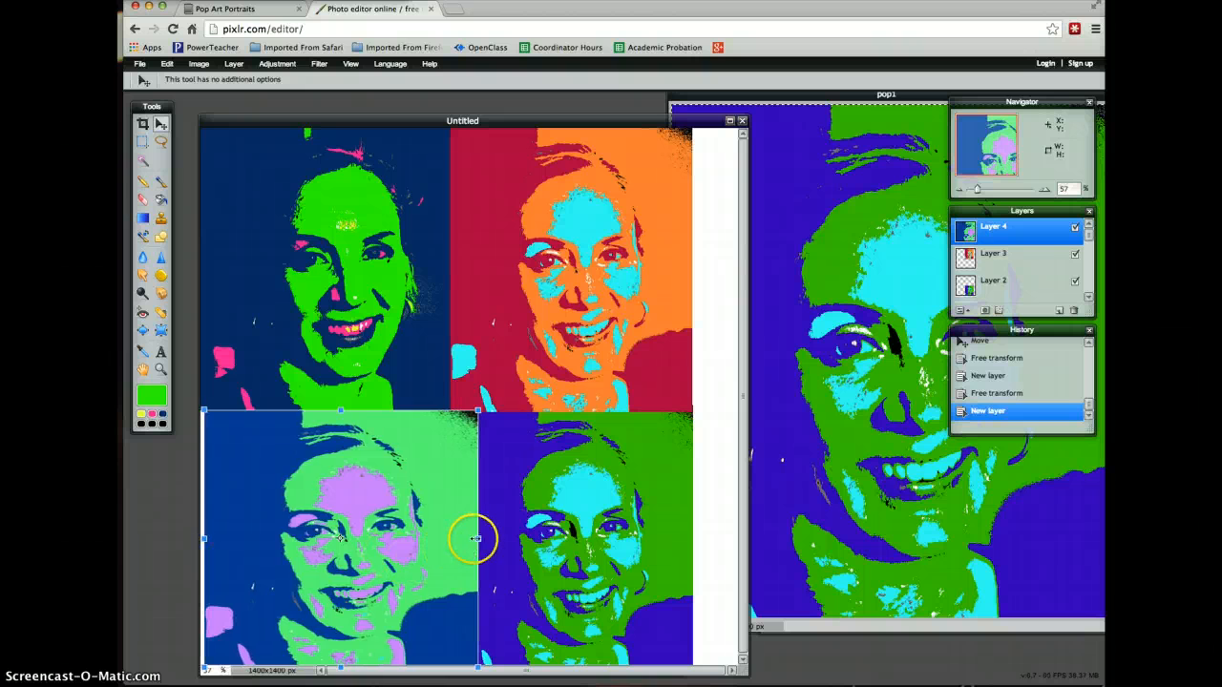
left_click_drag(478, 537, 449, 541)
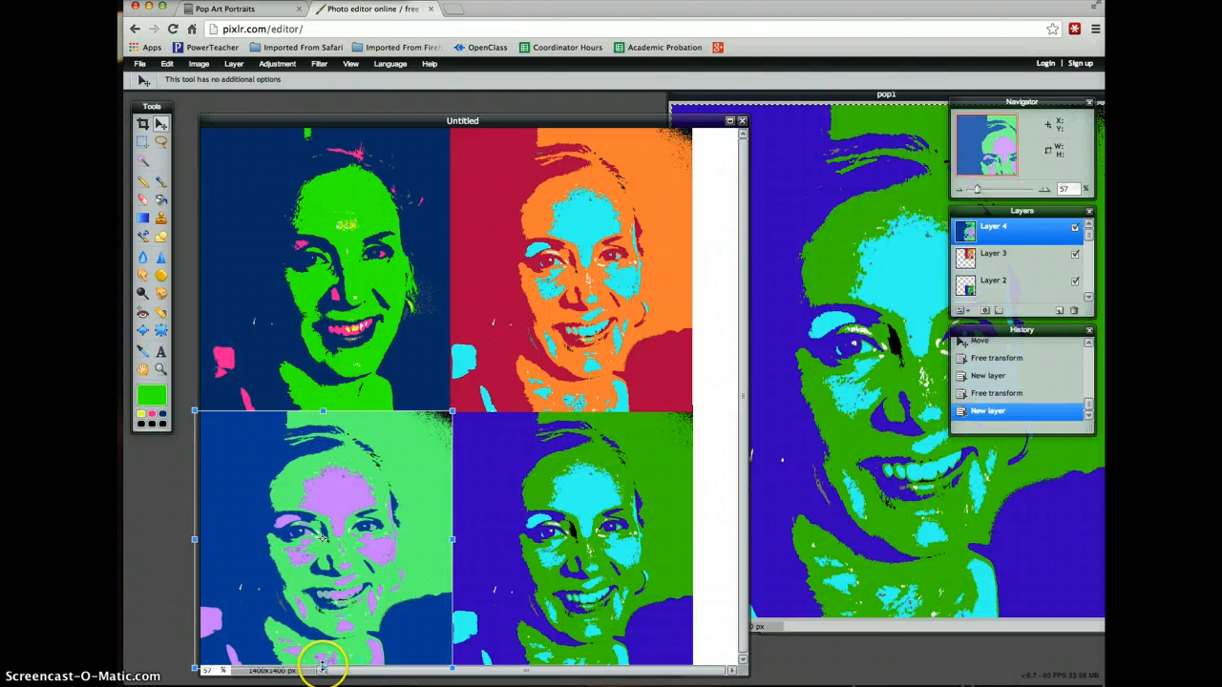
left_click_drag(322, 666, 349, 645)
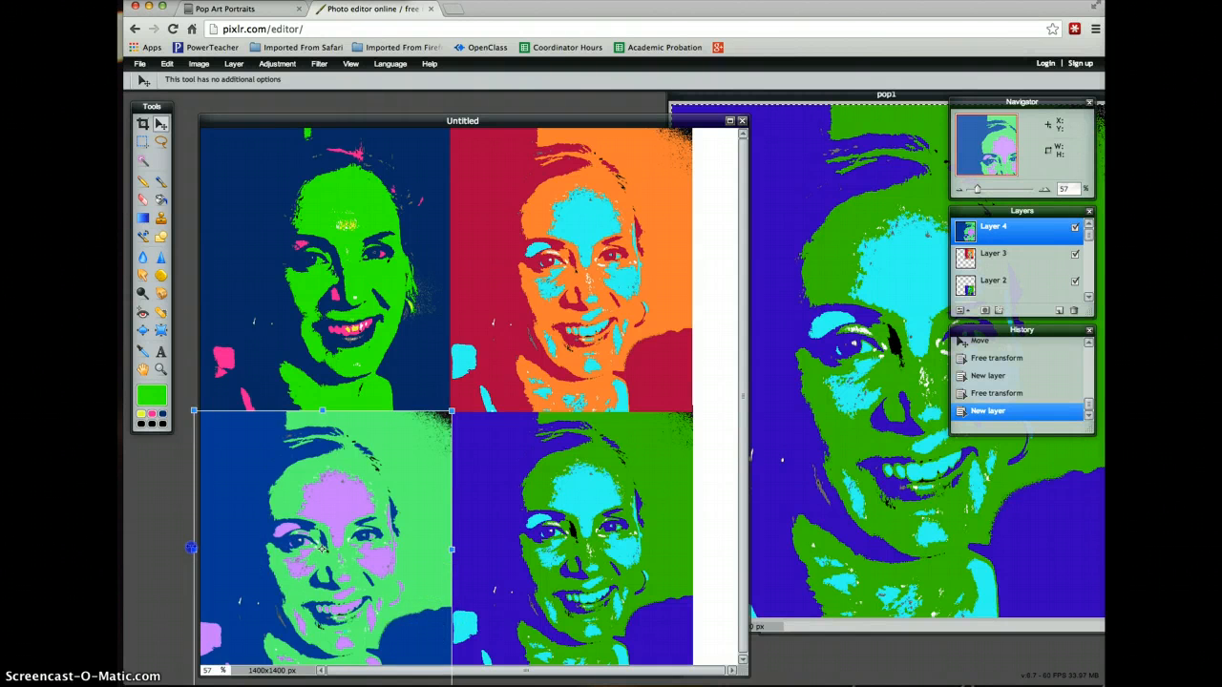
Narrow the pop3 portrait to fit between the canvas's left edge and the pop1 portrait, and apply the transform
left_click_drag(191, 548, 198, 548)
left_click_drag(326, 558, 341, 570)
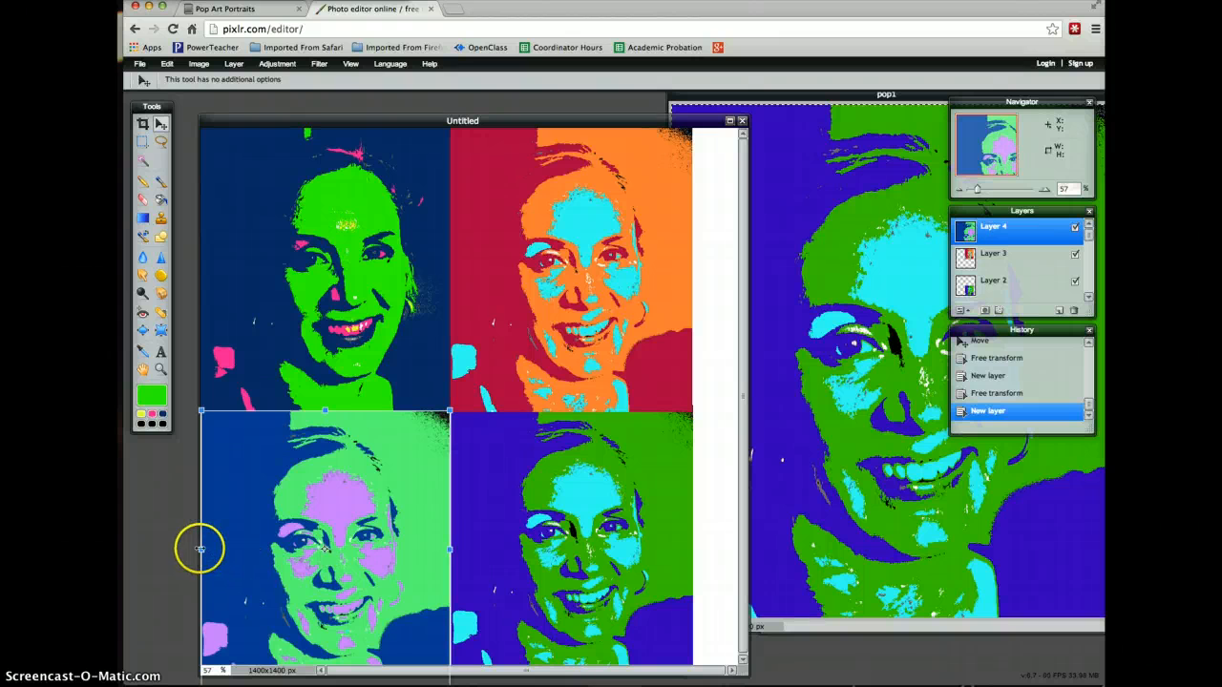
left_click_drag(200, 549, 199, 549)
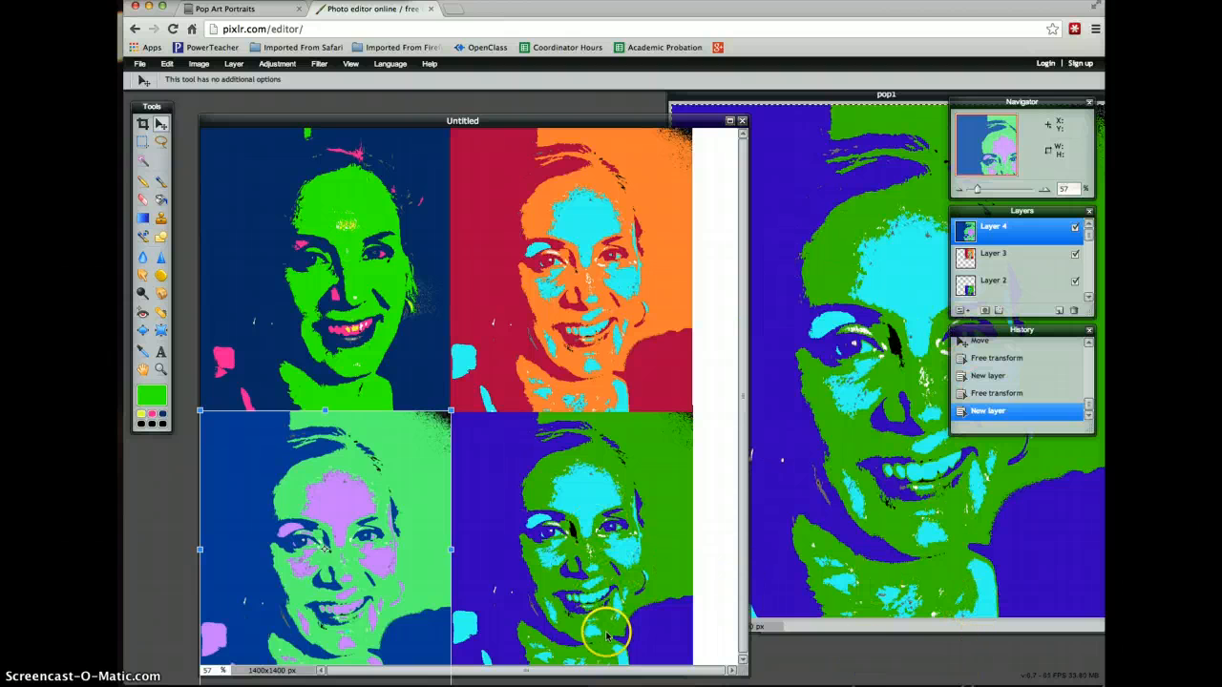
left_click(143, 124)
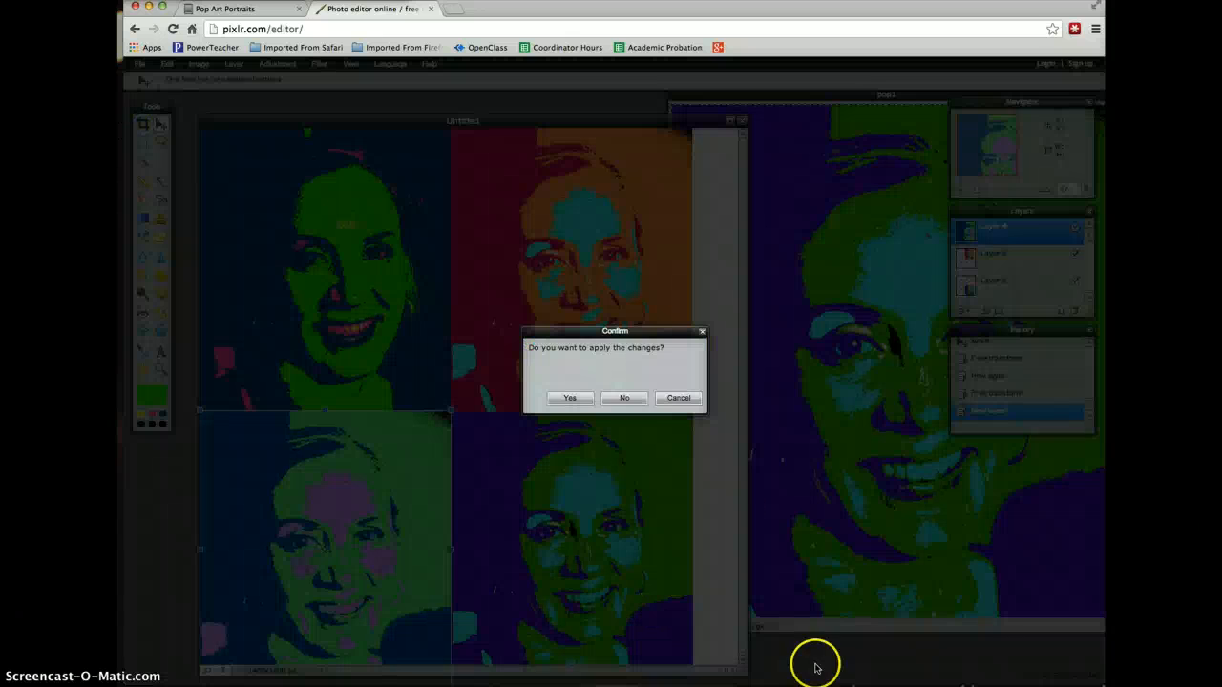
left_click(569, 397)
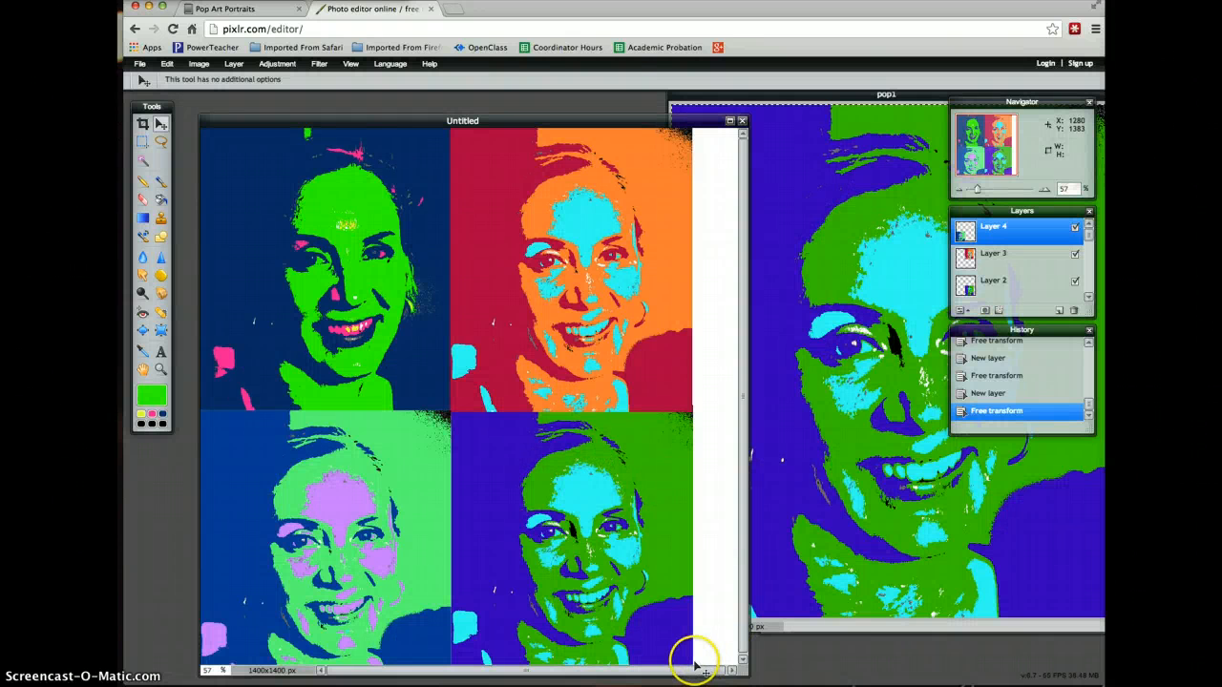
Crop the canvas to the four portraits, about 1279x1391 px, cutting off the white strip along the right edge
left_click(143, 124)
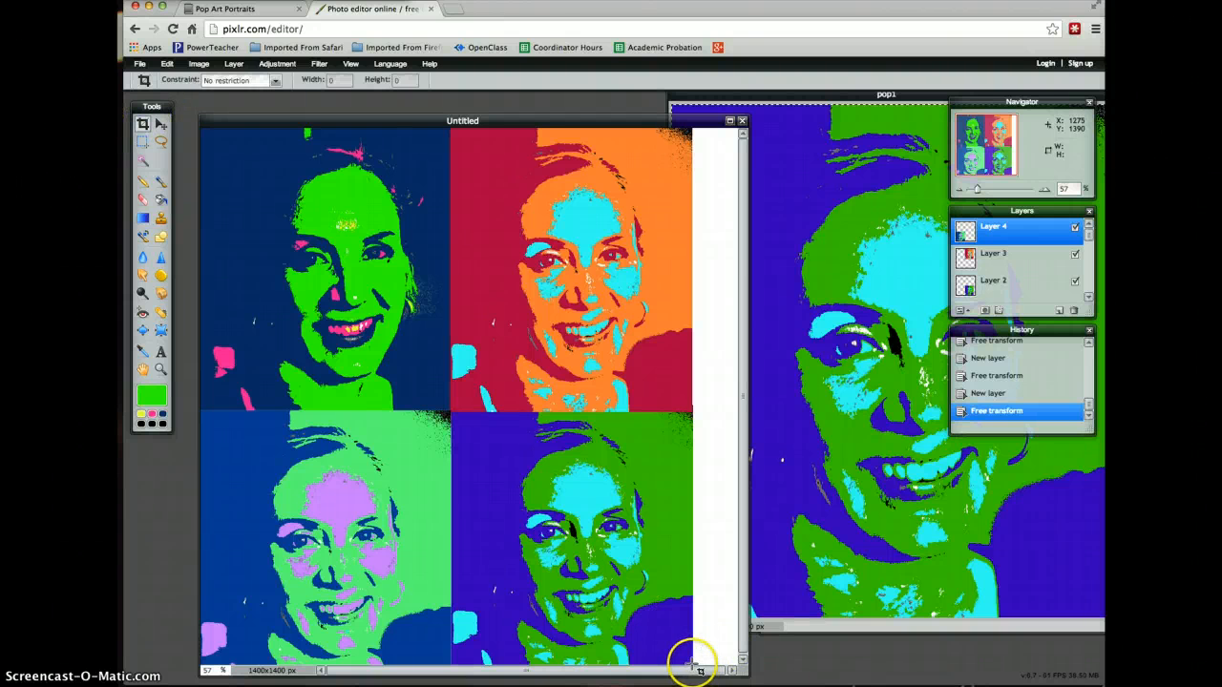
left_click_drag(687, 663, 441, 474)
left_click_drag(468, 410, 198, 127)
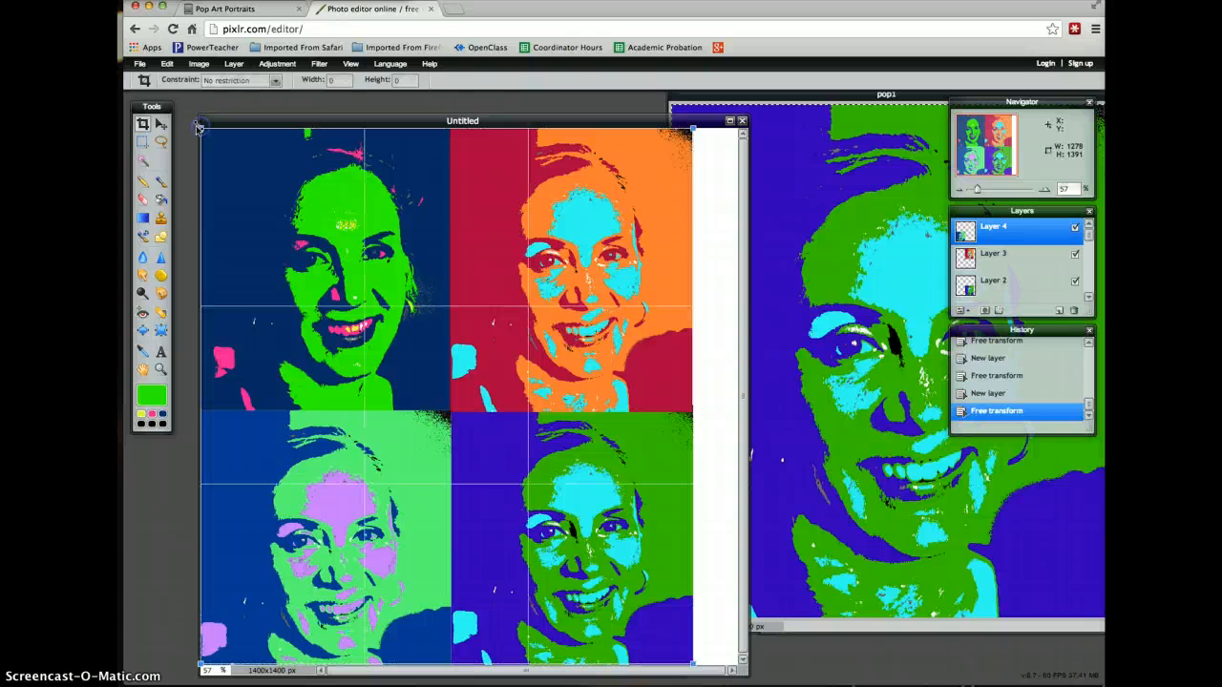
left_click(731, 545)
left_click(573, 398)
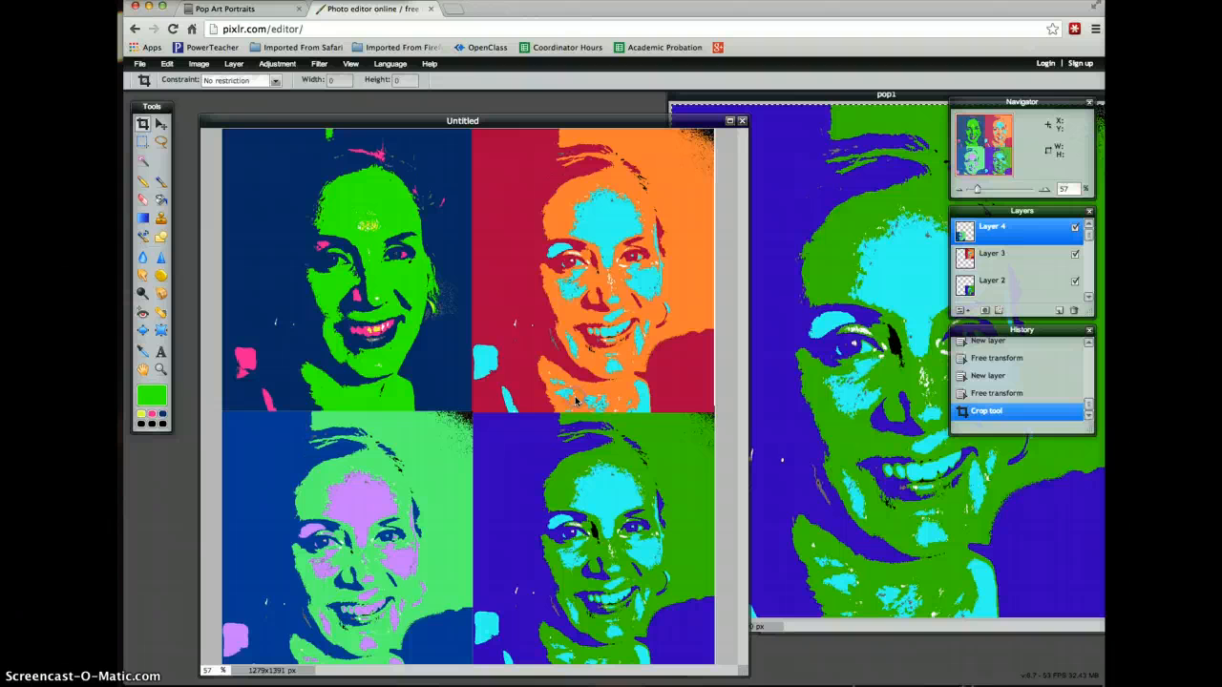
Save the cropped portrait grid to the Desktop as a JPEG named "pop art portrait" with quality 80
left_click(141, 64)
left_click(151, 133)
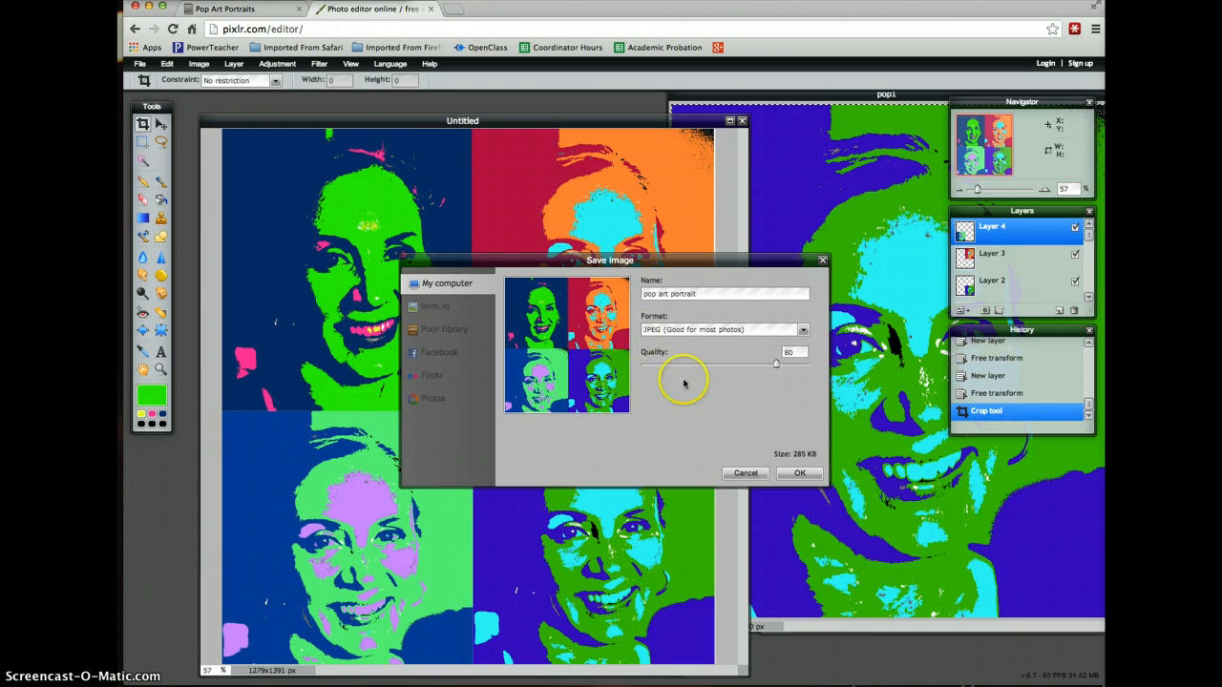
left_click(795, 472)
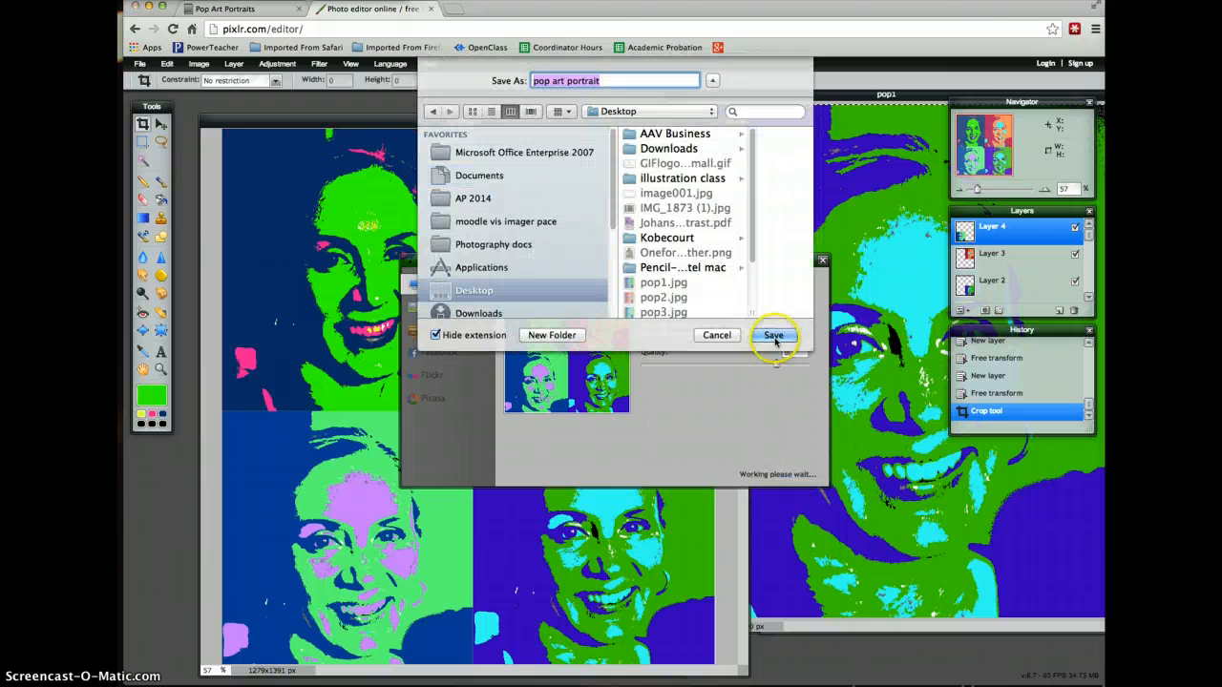
left_click(773, 336)
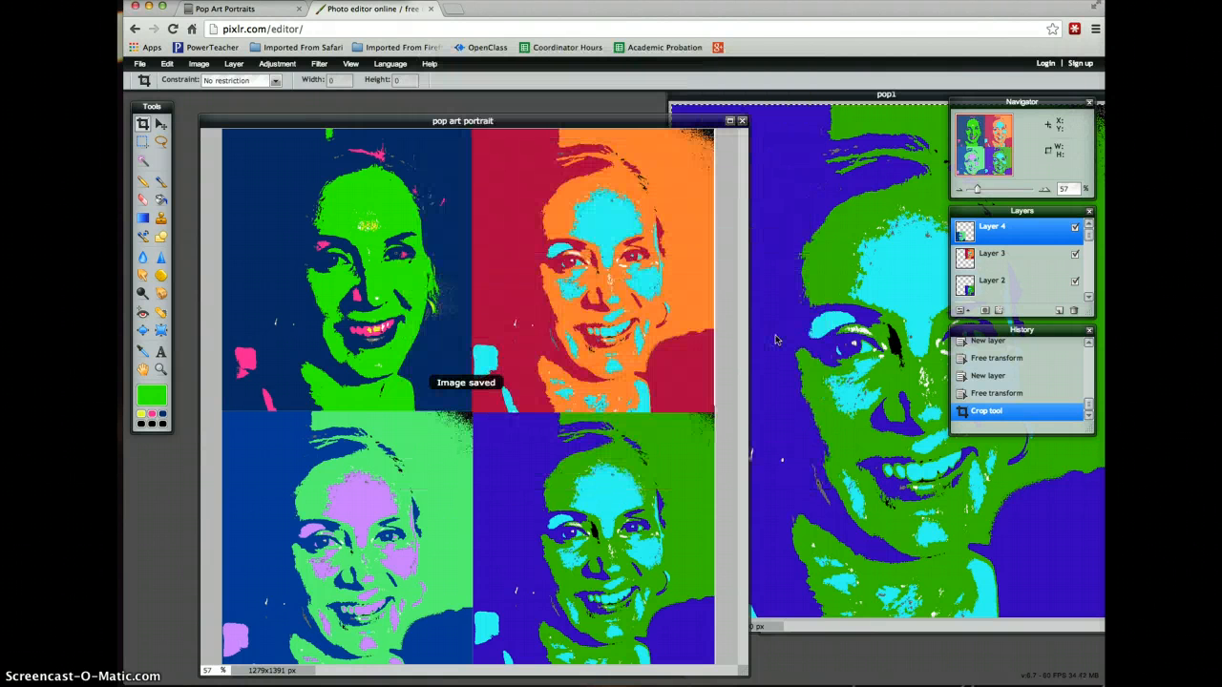
Switch to the Photography 2 course site and open its Submissions page
left_click(226, 8)
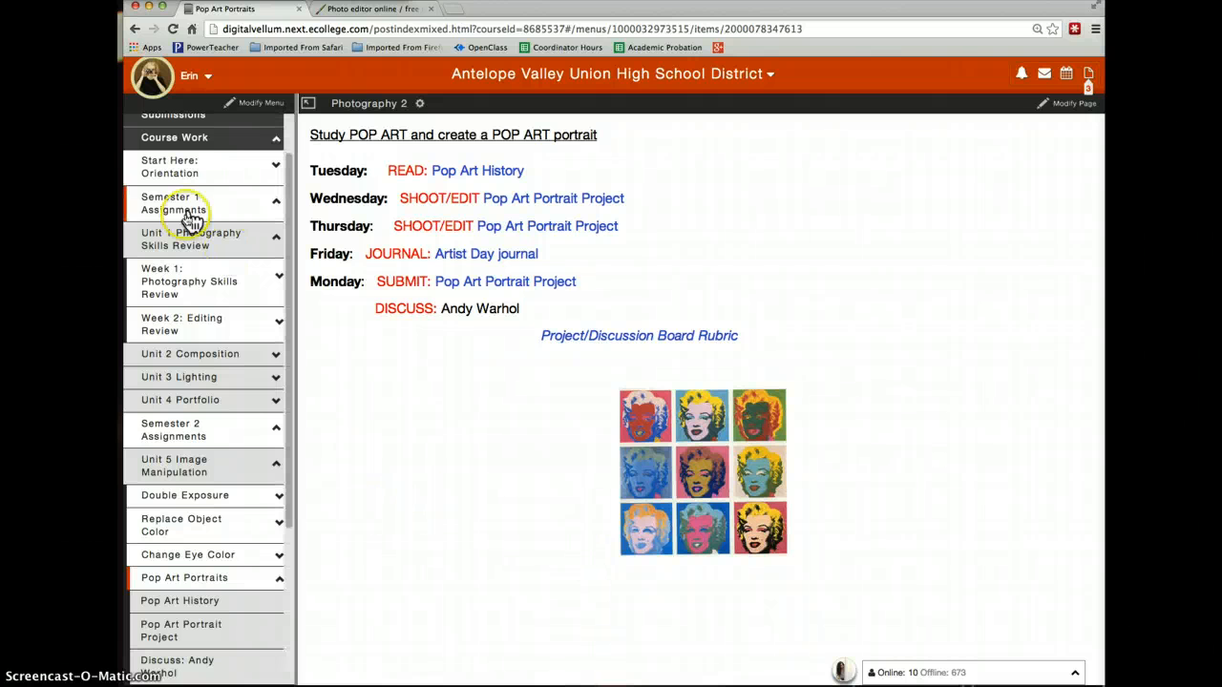
scroll(201, 229, "up", 2)
left_click(196, 172)
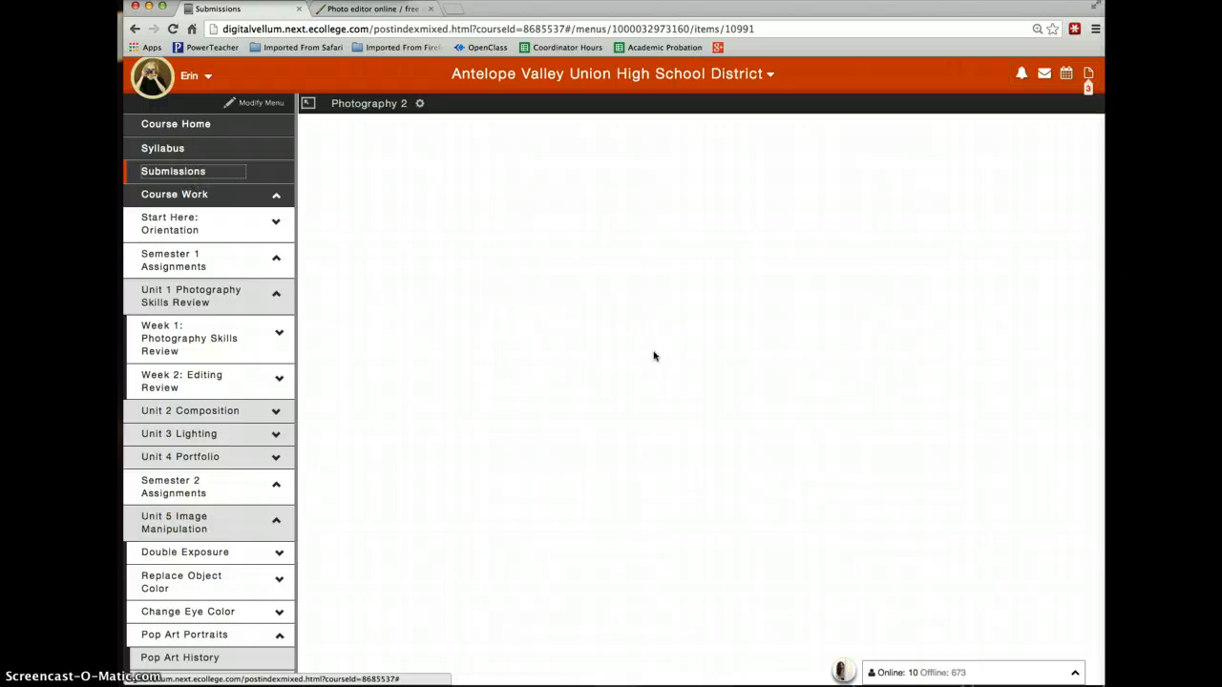
left_click(469, 348)
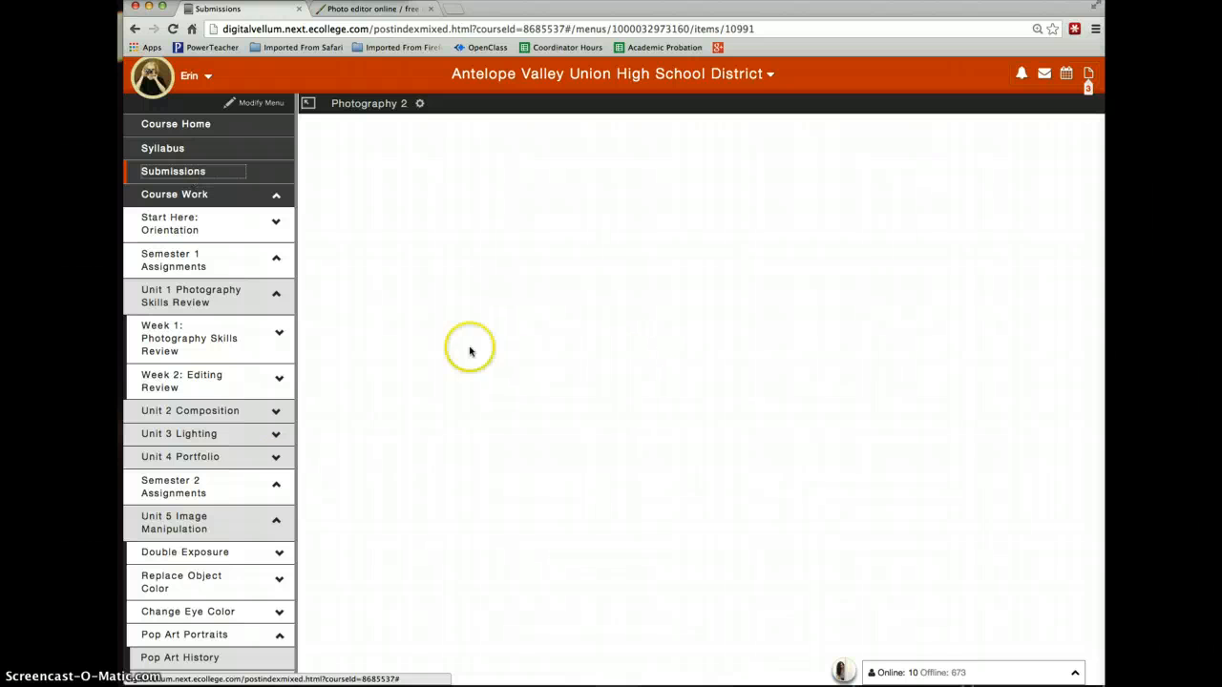
Look through the course outline and select Pop Art Portraits under Unit 5 Image Manipulation
left_click(218, 636)
scroll(219, 621, "down", 5)
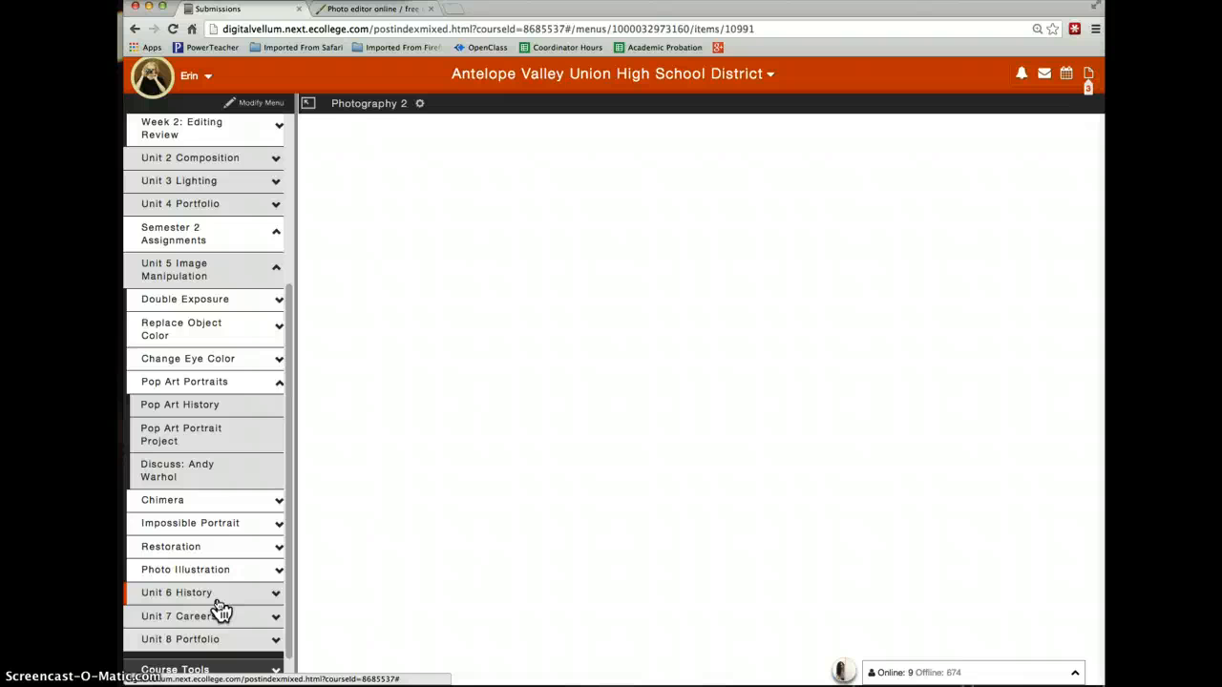
scroll(219, 611, "up", 3)
left_click(344, 455)
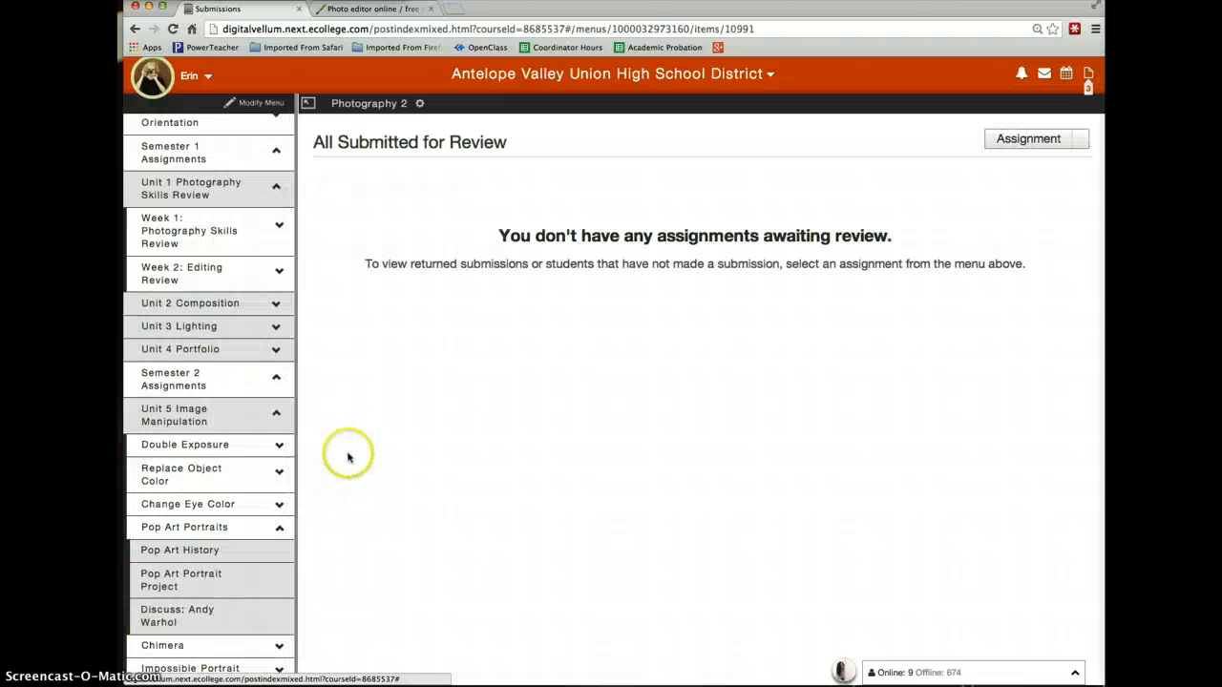
left_click(219, 533)
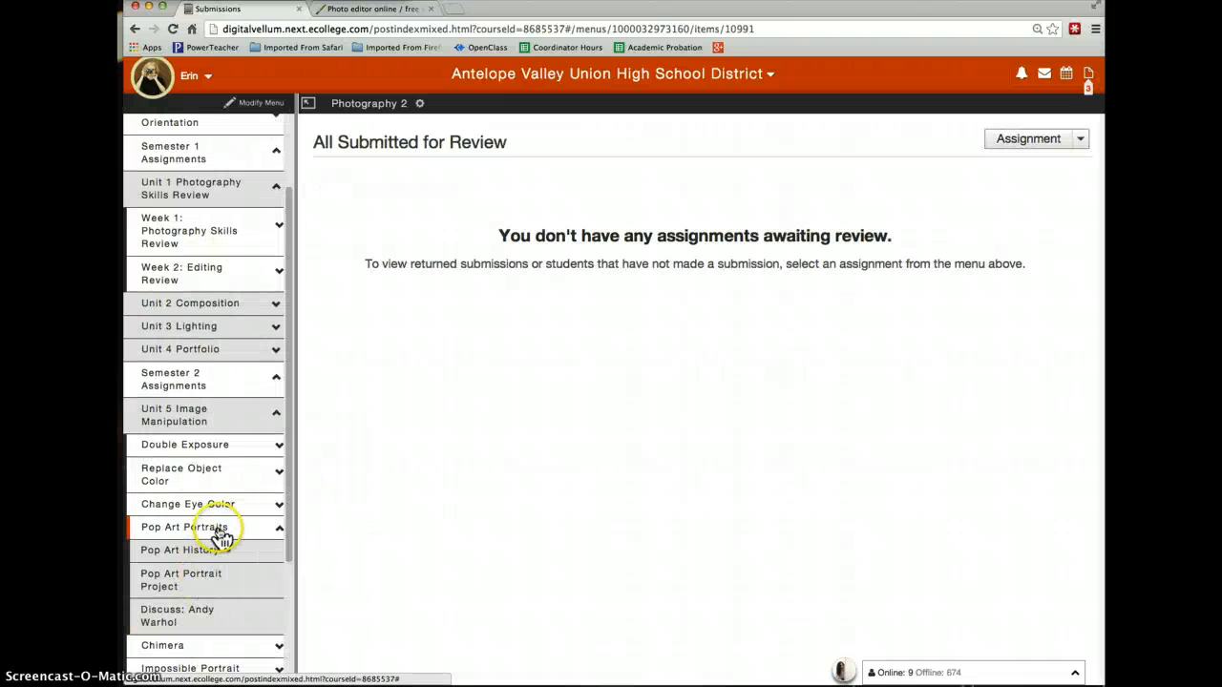